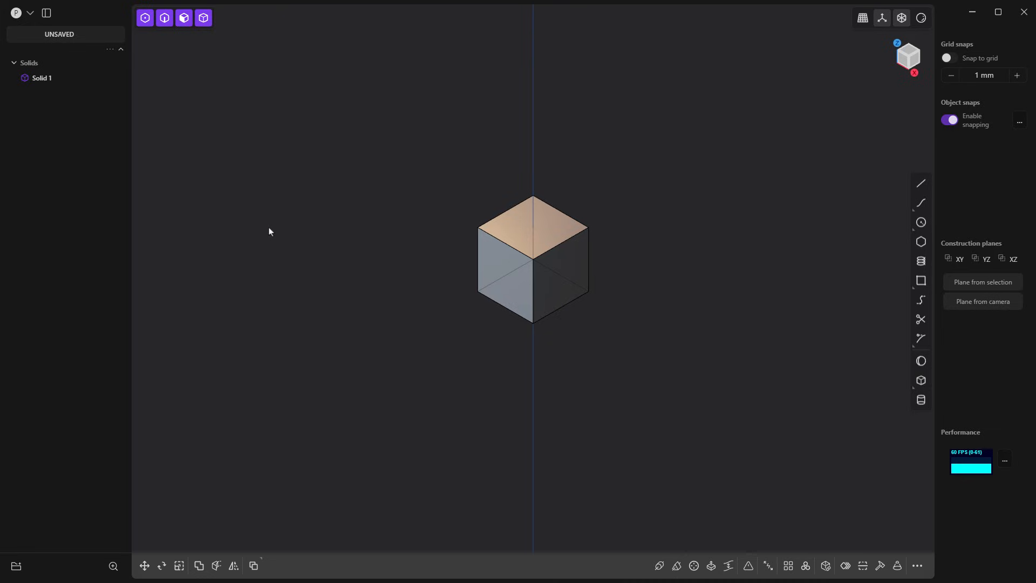
- Hide Solid 1 and enlarge the view of the empty grid
{"action": "left_click", "coordinate": [85, 78]}
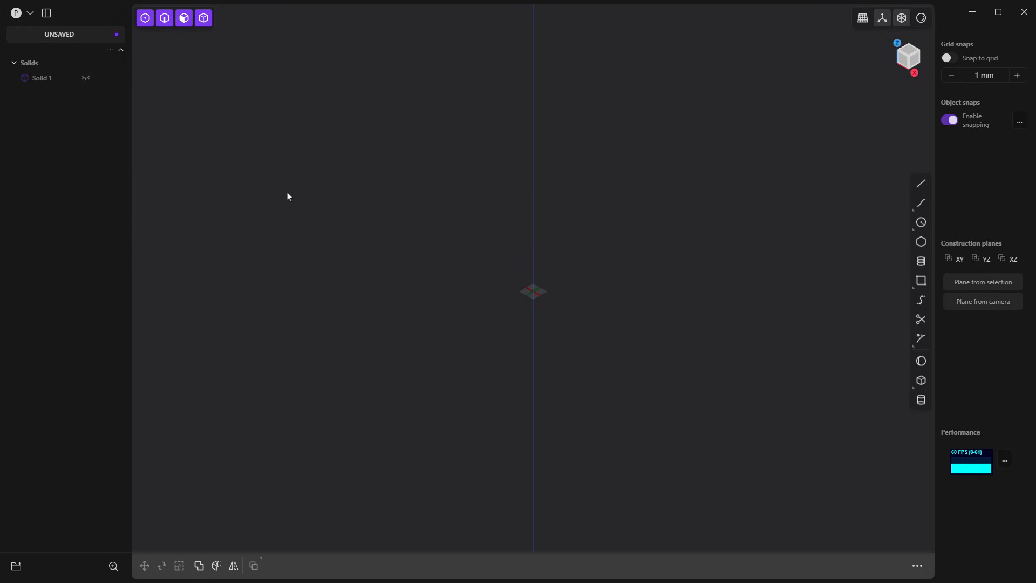
{"action": "key", "text": "slash"}
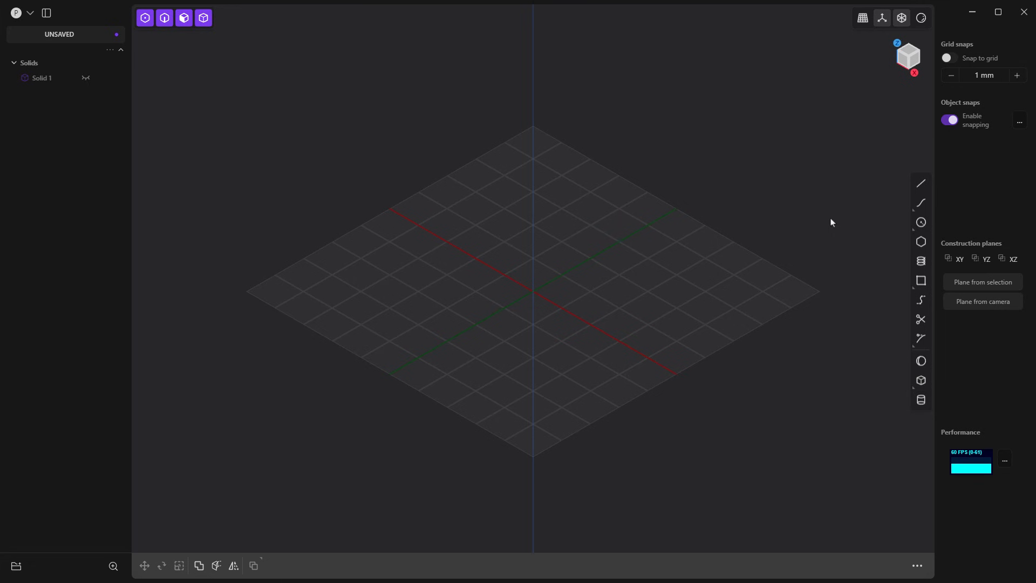
- Examine the workspace from the front, right and top standard views and their opposite back, left and bottom views
{"action": "key", "text": "1"}
{"action": "key", "text": "3"}
{"action": "key", "text": "7"}
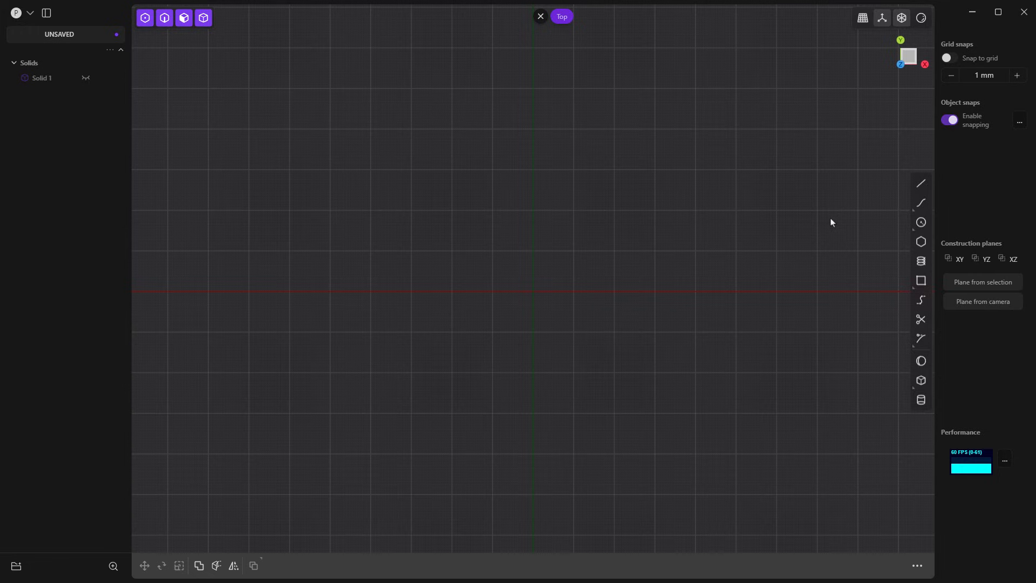
{"action": "key", "text": "ctrl+1"}
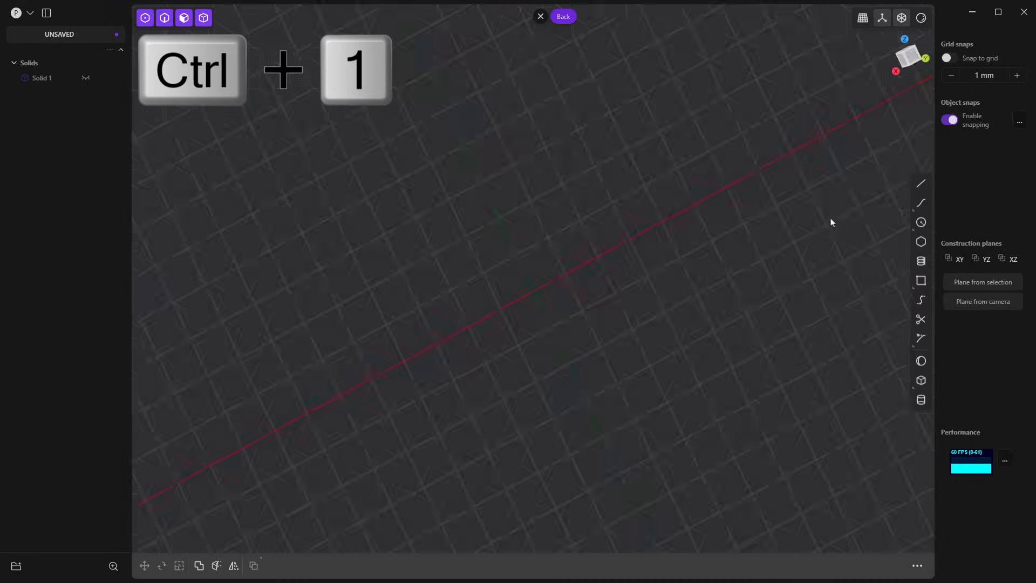
{"action": "key", "text": "ctrl+3"}
{"action": "key", "text": "ctrl+7"}
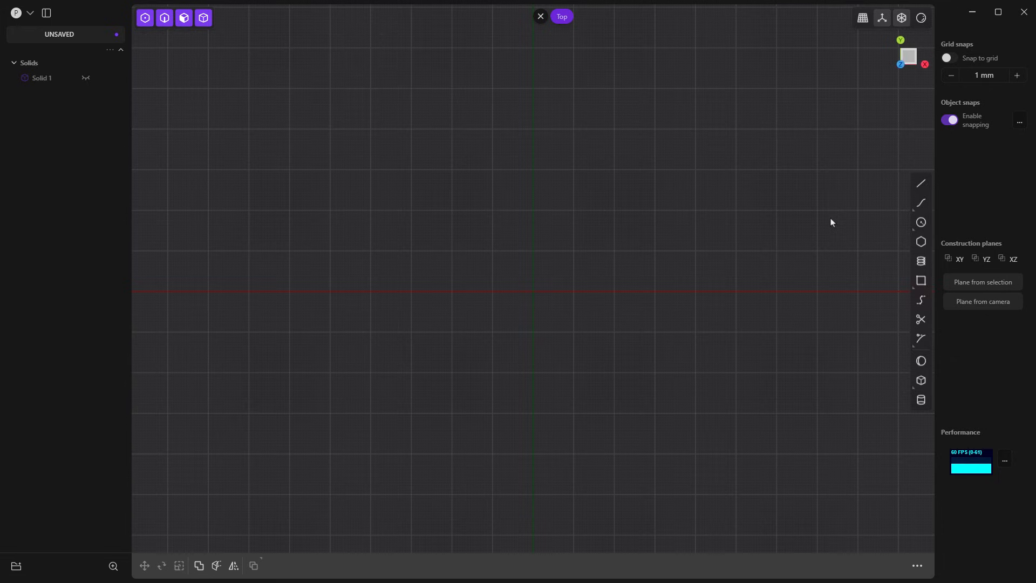
{"action": "key", "text": "ctrl+7"}
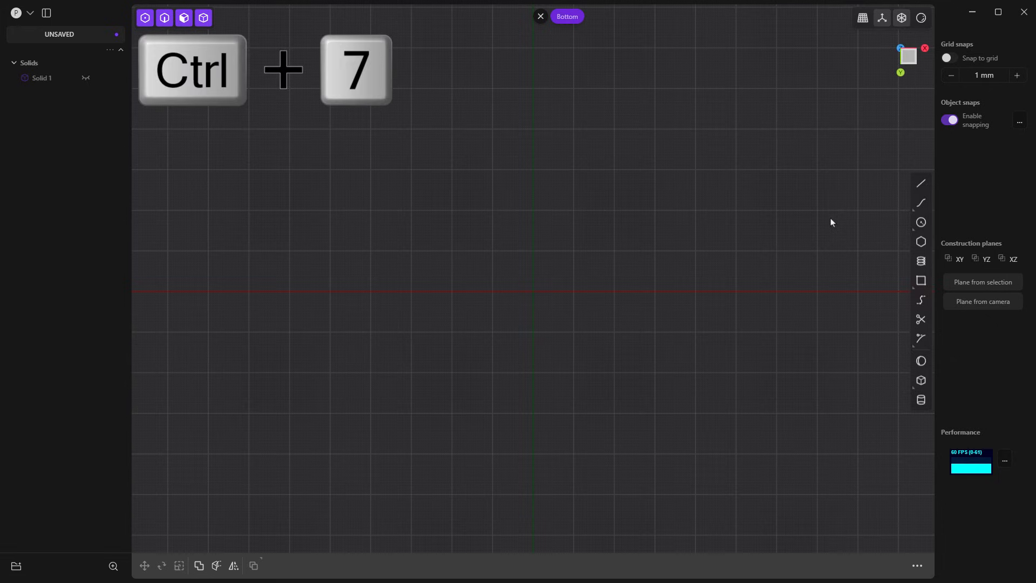
{"action": "key", "text": "7"}
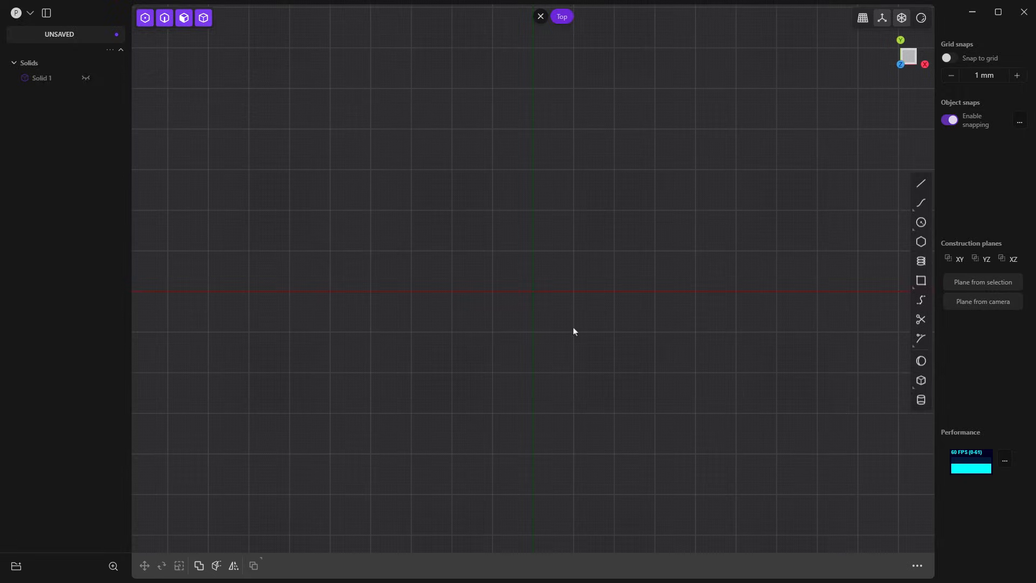
{"action": "middle_click_drag", "start_coordinate": [570, 266], "coordinate": [535, 181]}
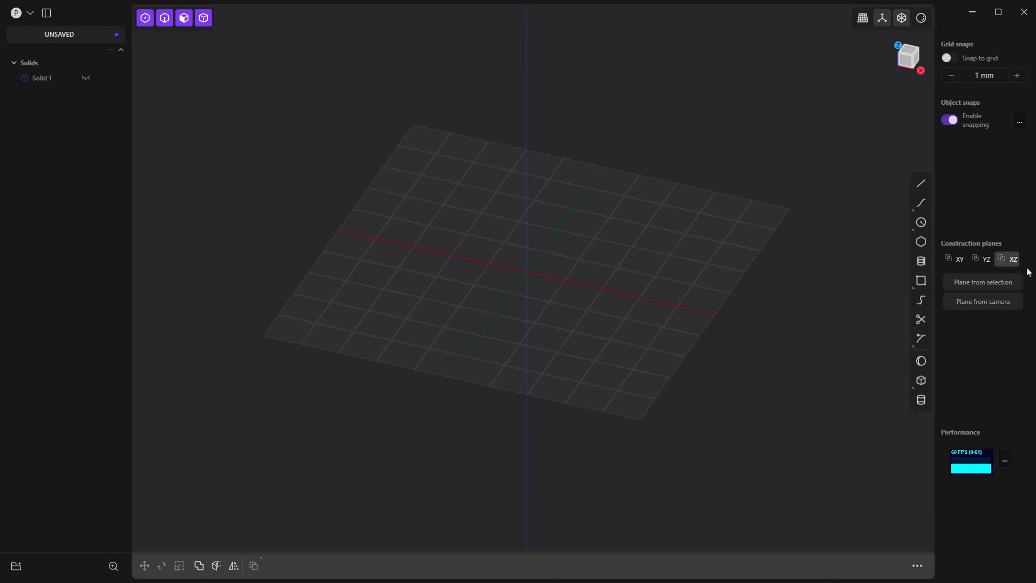
- Activate the XY construction plane, align the view square to it, and leave the plane again
{"action": "left_click", "coordinate": [956, 260]}
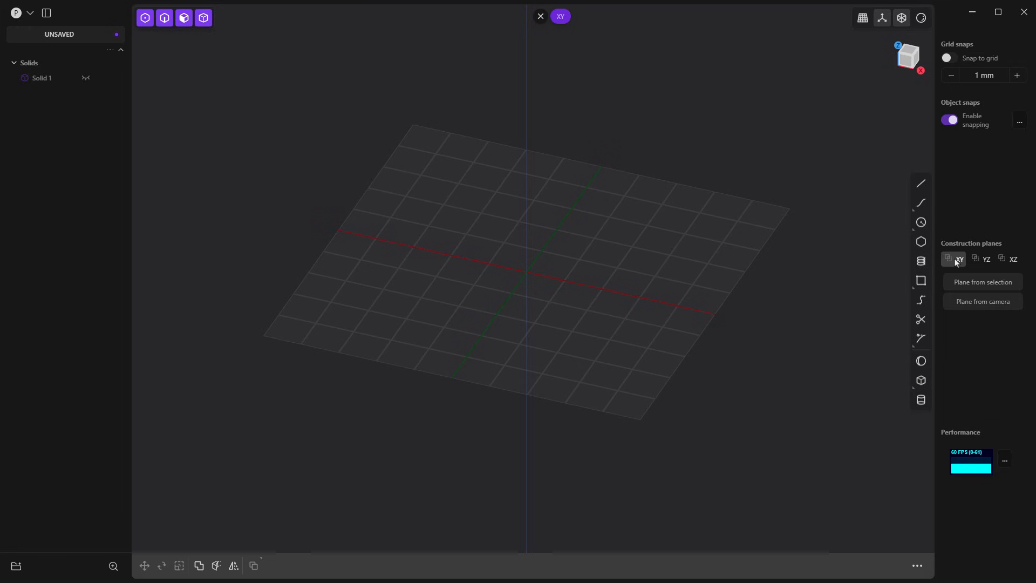
{"action": "left_click", "coordinate": [945, 257]}
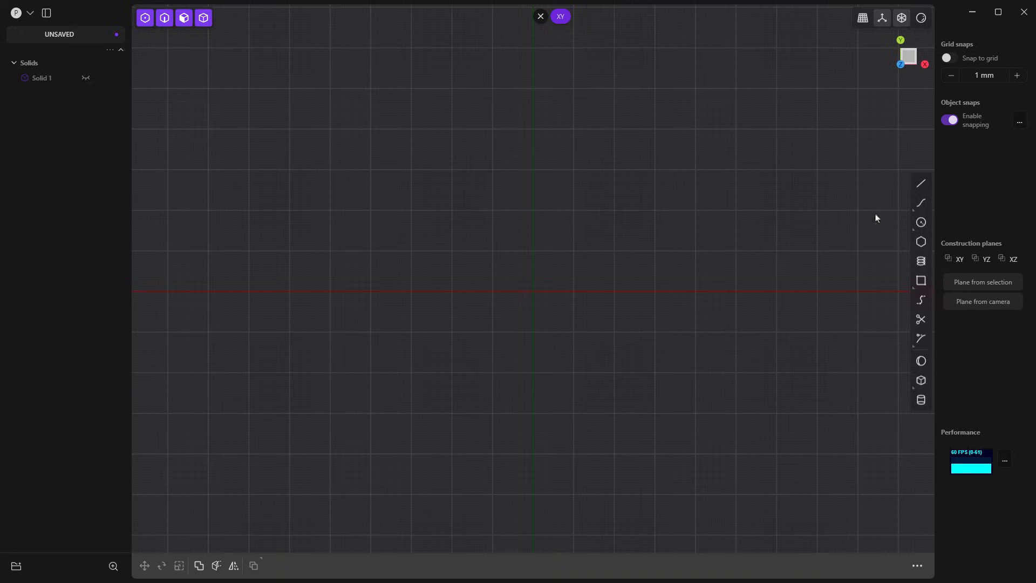
{"action": "left_click", "coordinate": [541, 16]}
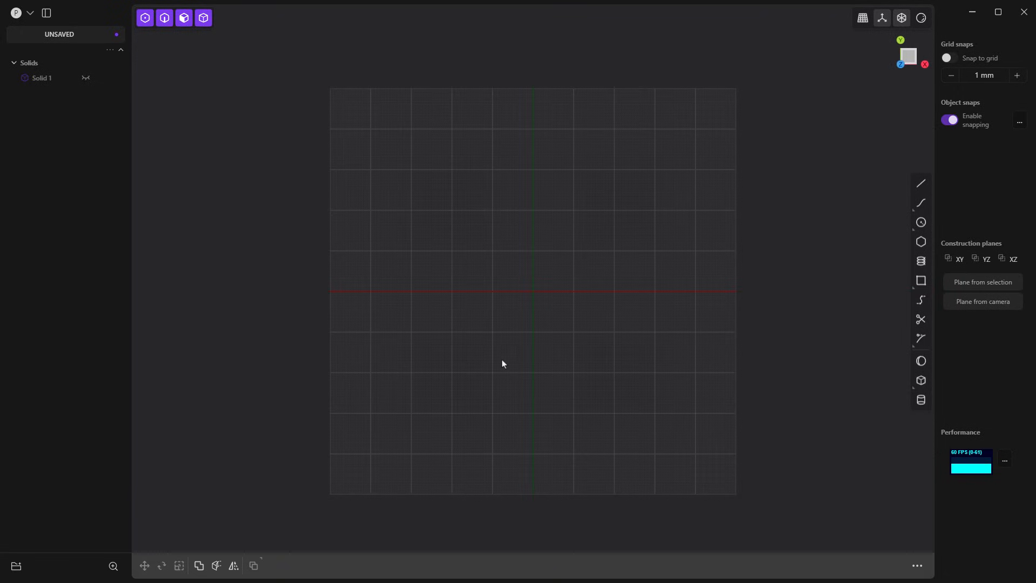
- Draw a closed six-sided polyline on a temporary construction plane created from the angled camera view, and leave that plane
{"action": "middle_click_drag", "start_coordinate": [503, 334], "coordinate": [462, 229]}
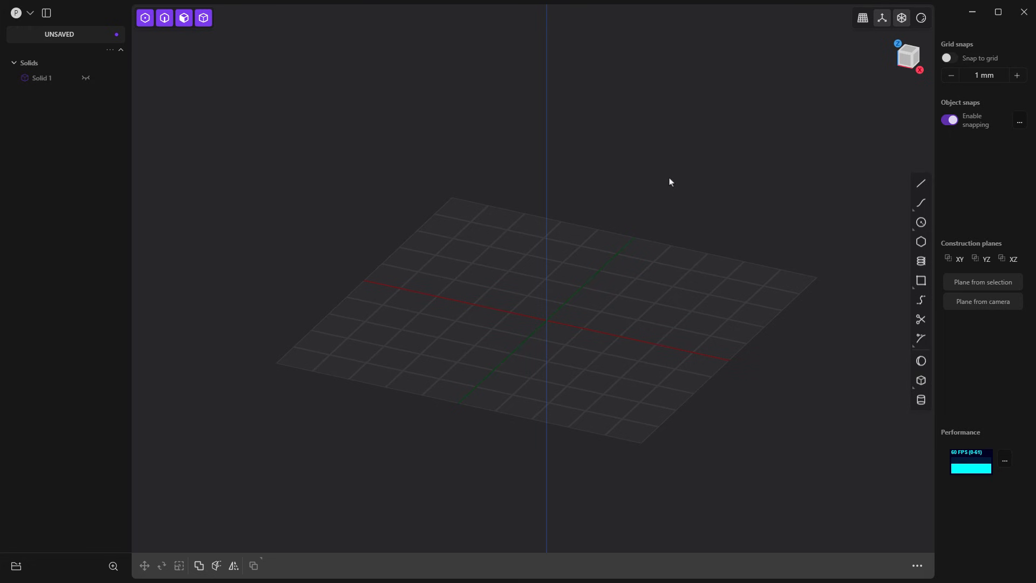
{"action": "left_click", "coordinate": [977, 304]}
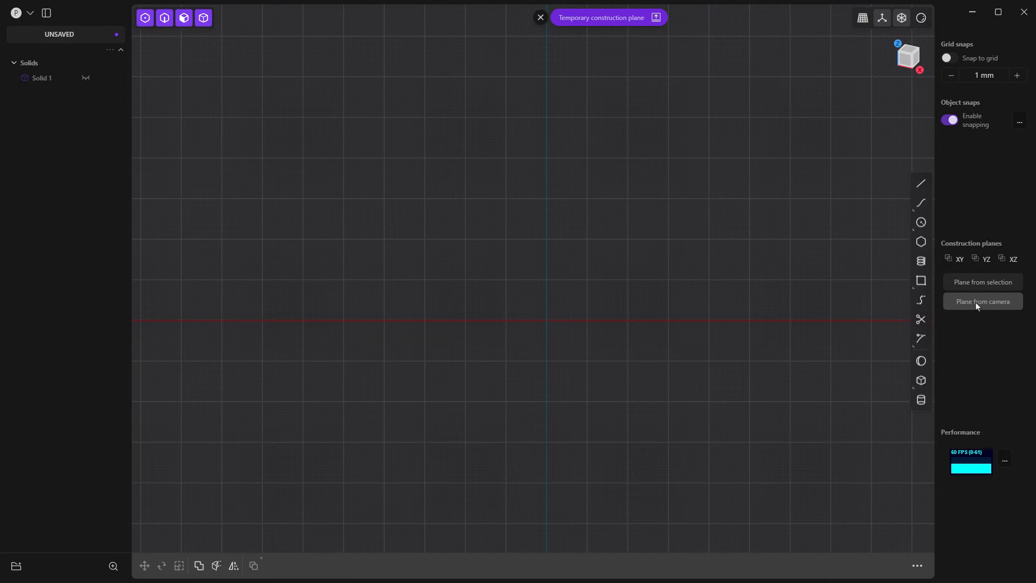
{"action": "left_click", "coordinate": [922, 183]}
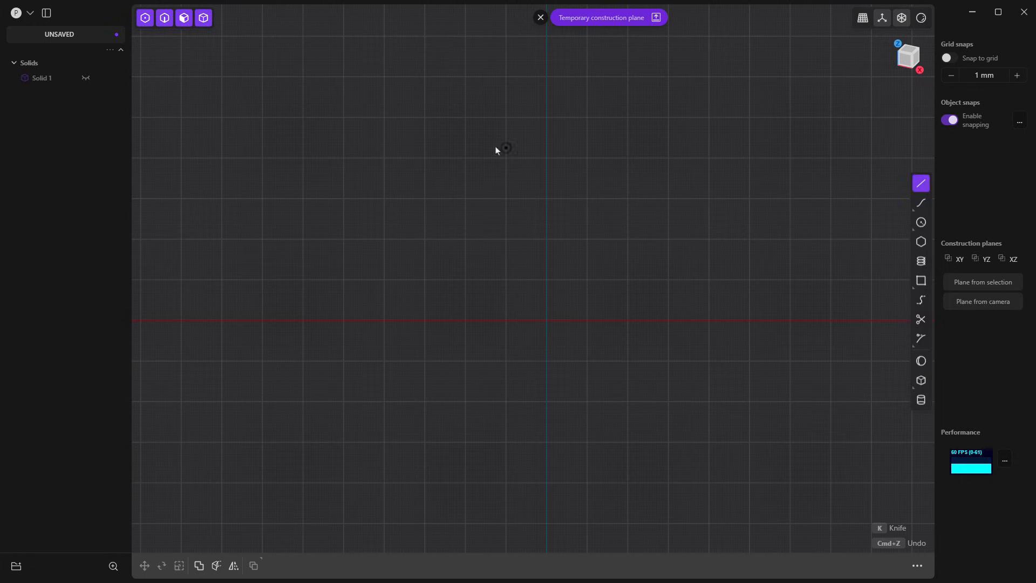
{"action": "left_click", "coordinate": [452, 136]}
{"action": "left_click", "coordinate": [693, 121]}
{"action": "left_click", "coordinate": [829, 235]}
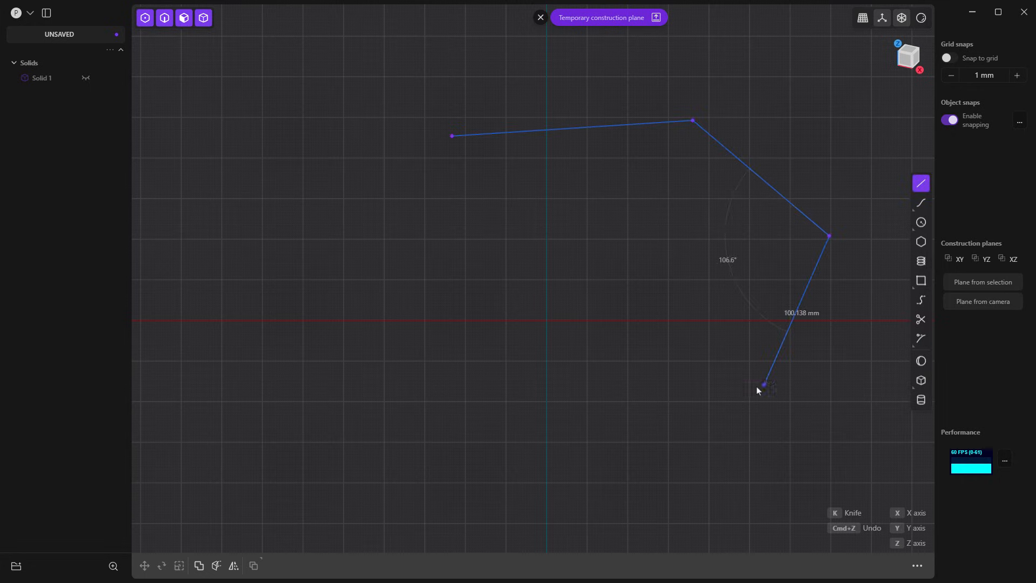
{"action": "left_click", "coordinate": [764, 385]}
{"action": "left_click", "coordinate": [402, 407]}
{"action": "left_click", "coordinate": [279, 321]}
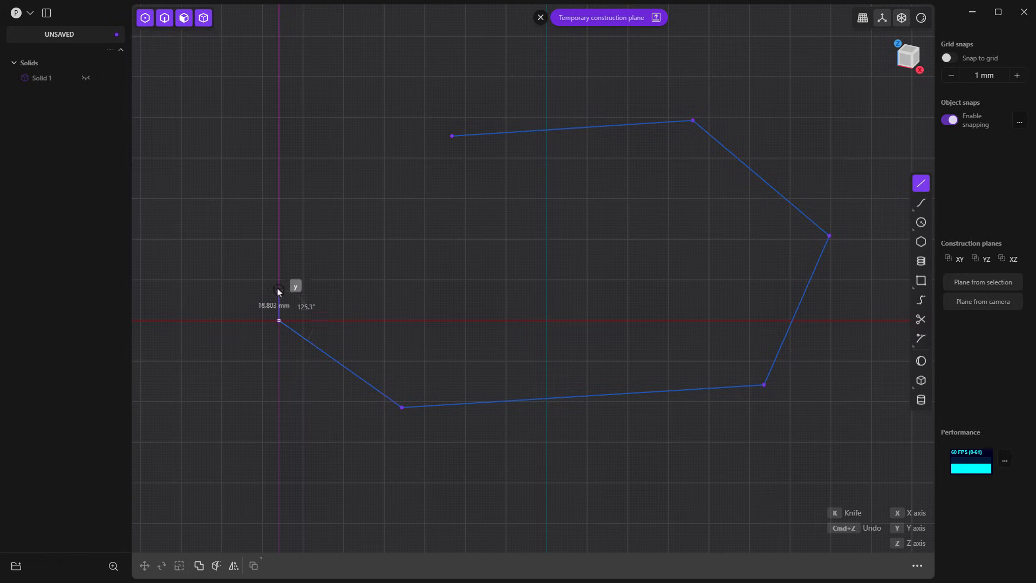
{"action": "left_click", "coordinate": [449, 141]}
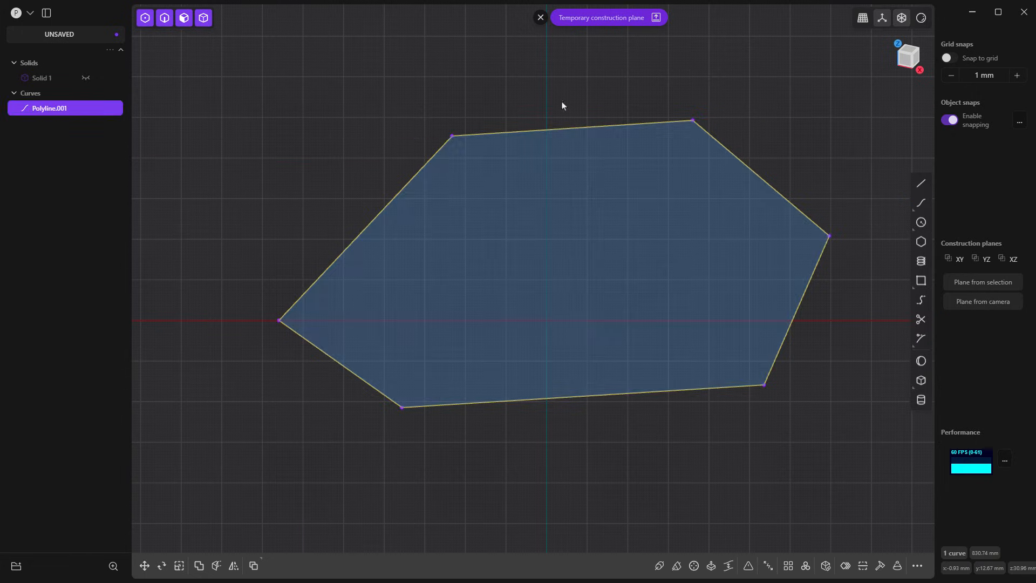
{"action": "left_click", "coordinate": [540, 18]}
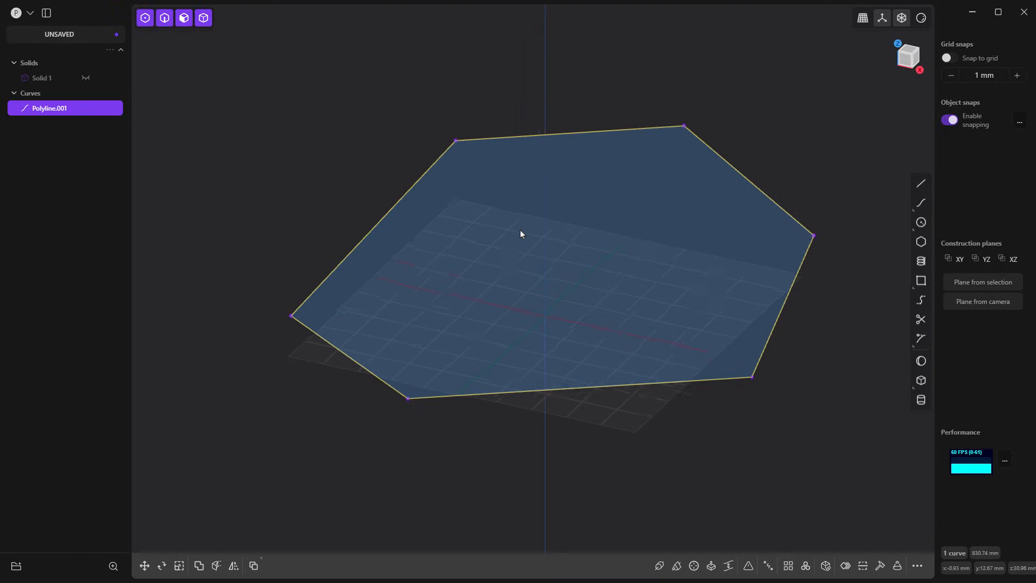
- Extrude the region inside the closed polyline by about 75 mm into a solid
{"action": "middle_click_drag", "start_coordinate": [522, 235], "coordinate": [483, 331]}
{"action": "left_click", "coordinate": [432, 232]}
{"action": "key", "text": "e"}
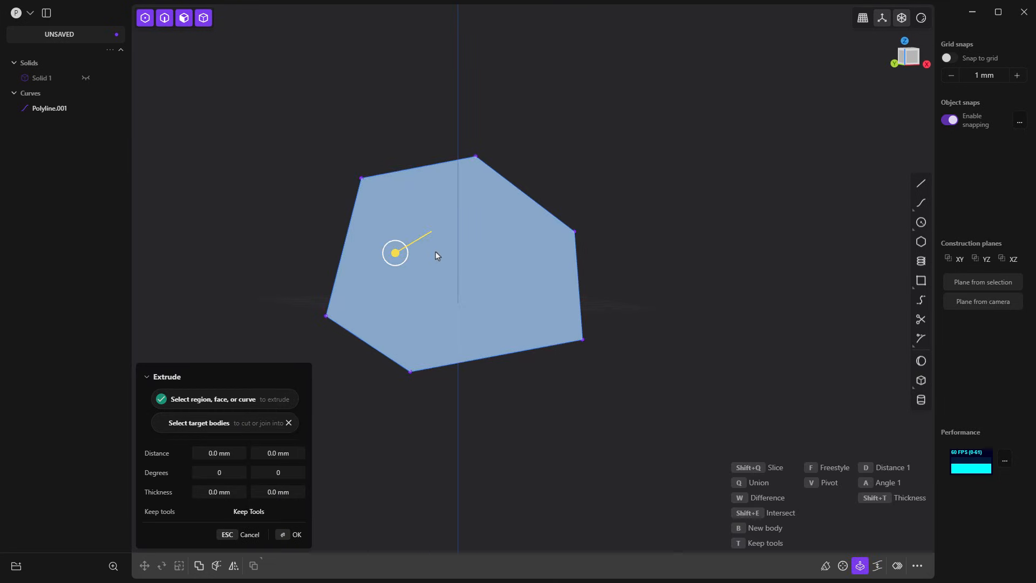
{"action": "left_click_drag", "start_coordinate": [395, 254], "coordinate": [436, 268]}
{"action": "middle_click_drag", "start_coordinate": [436, 268], "coordinate": [507, 264]}
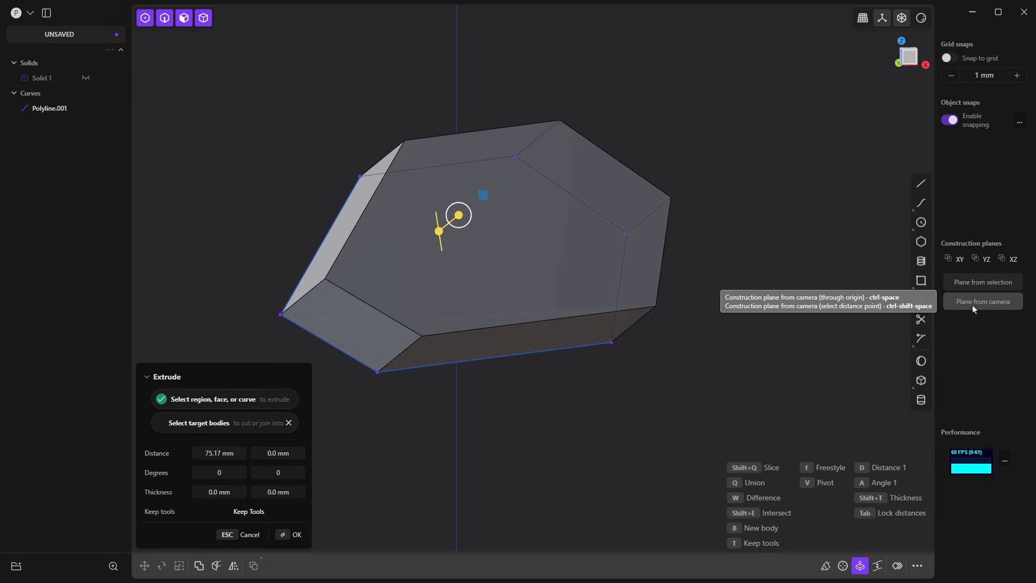
{"action": "key", "text": "Return"}
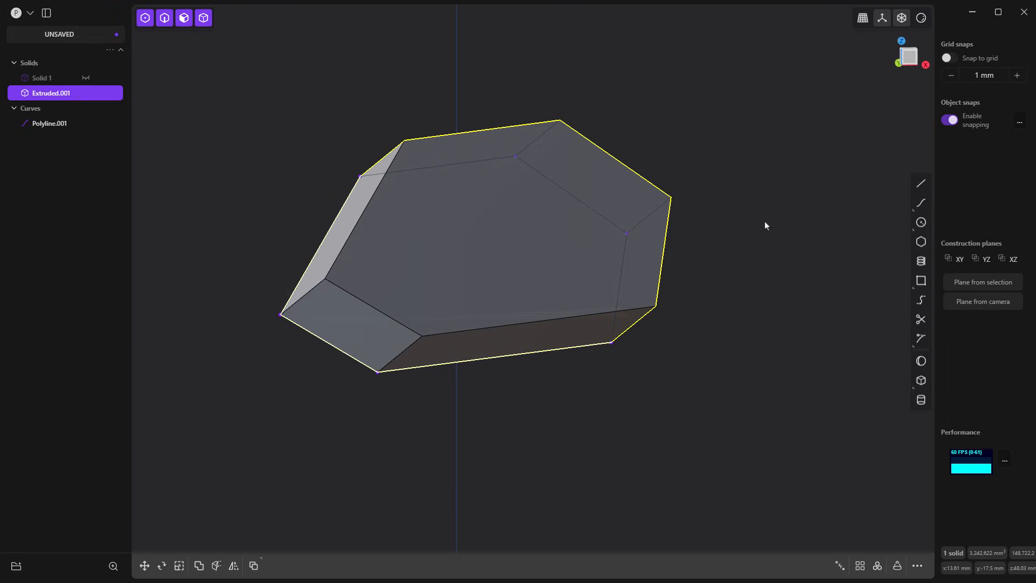
- Hide the extruded solid and its source polyline
{"action": "left_click", "coordinate": [86, 93]}
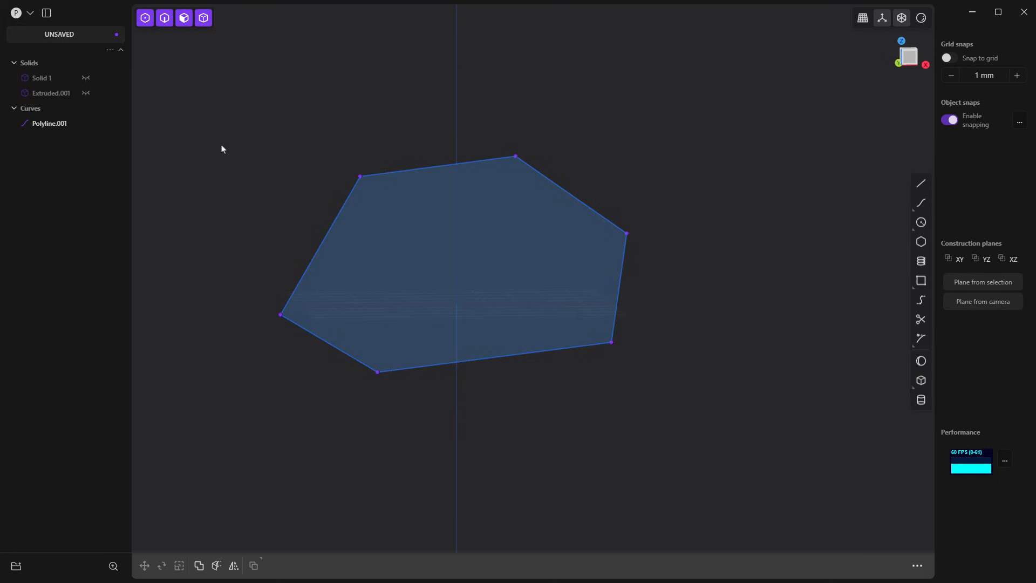
{"action": "left_click", "coordinate": [86, 123]}
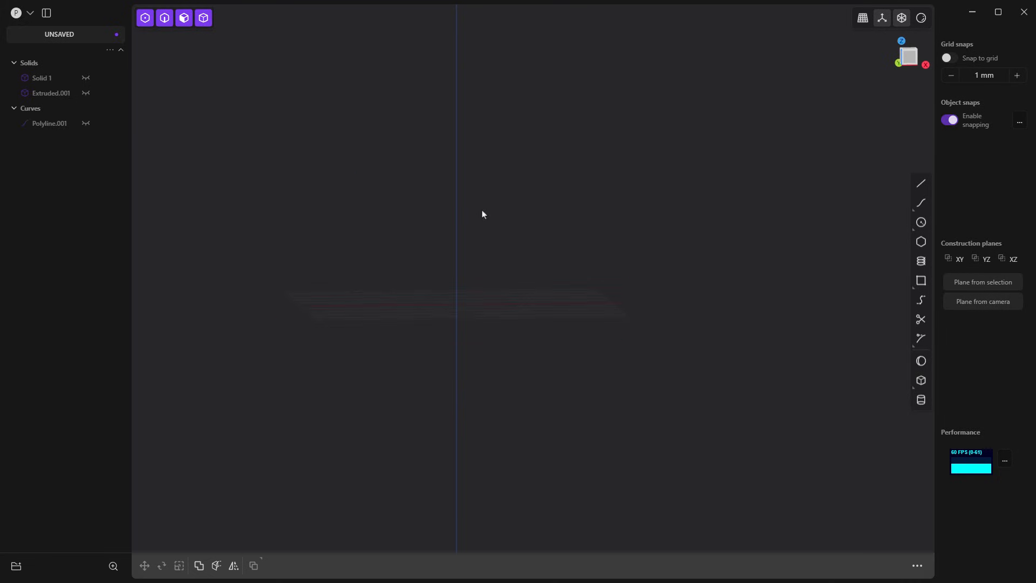
- Draw a closed five-point polyline starting at the origin that leaves the XY plane through a raised point on the Z axis
{"action": "middle_click_drag", "start_coordinate": [481, 213], "coordinate": [473, 250]}
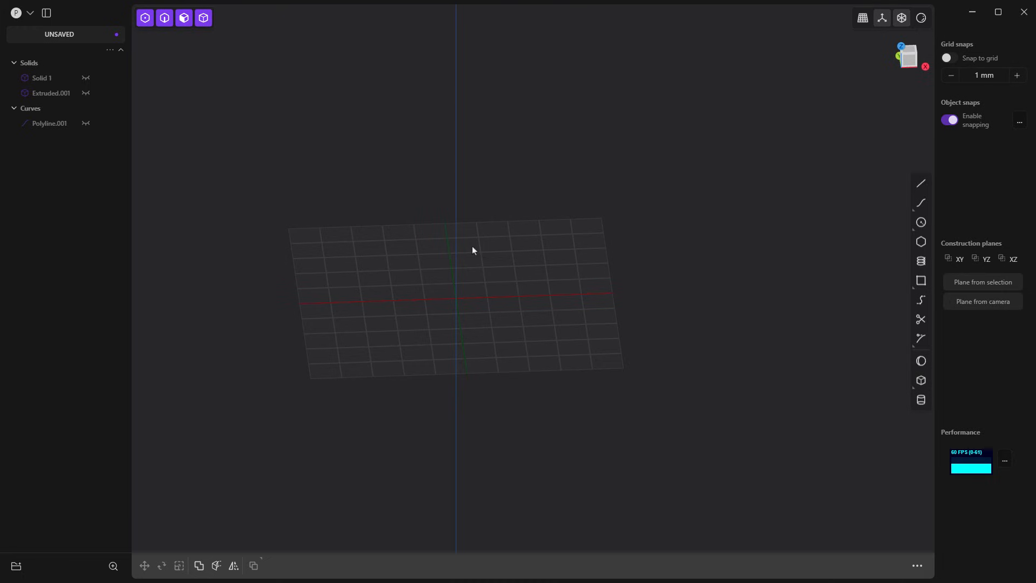
{"action": "middle_click_drag", "start_coordinate": [502, 277], "coordinate": [523, 269]}
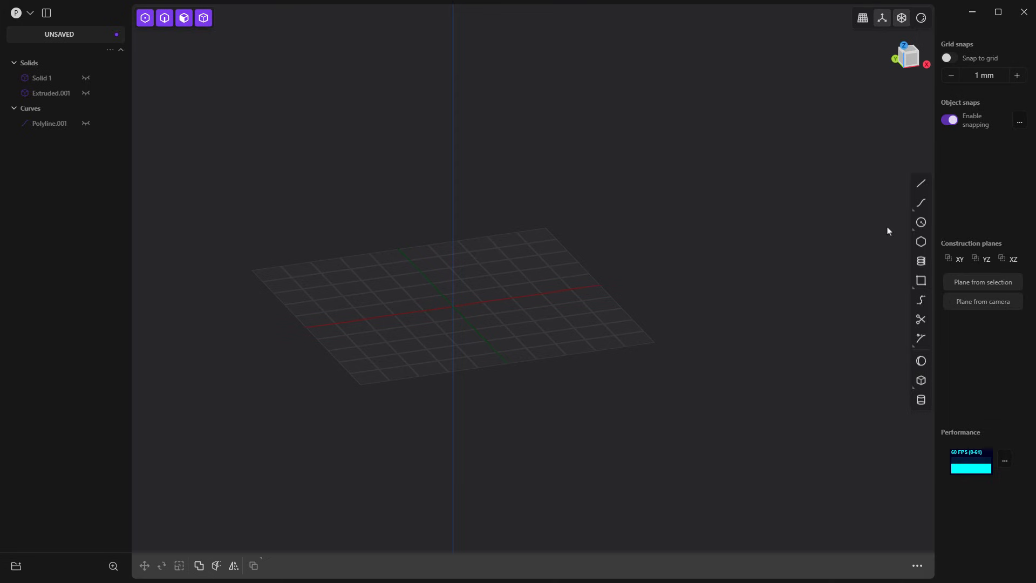
{"action": "left_click", "coordinate": [921, 183]}
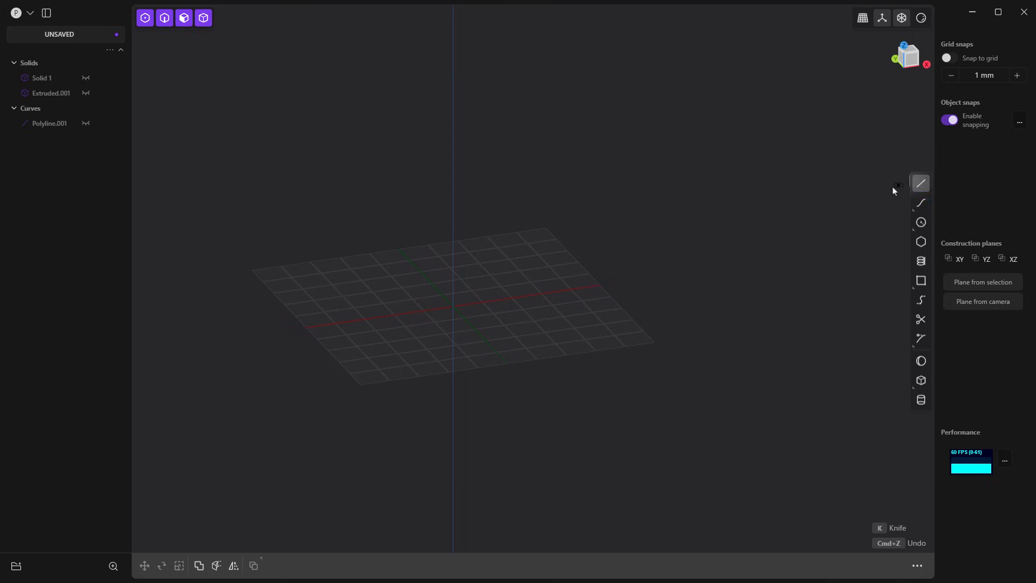
{"action": "left_click", "coordinate": [454, 306]}
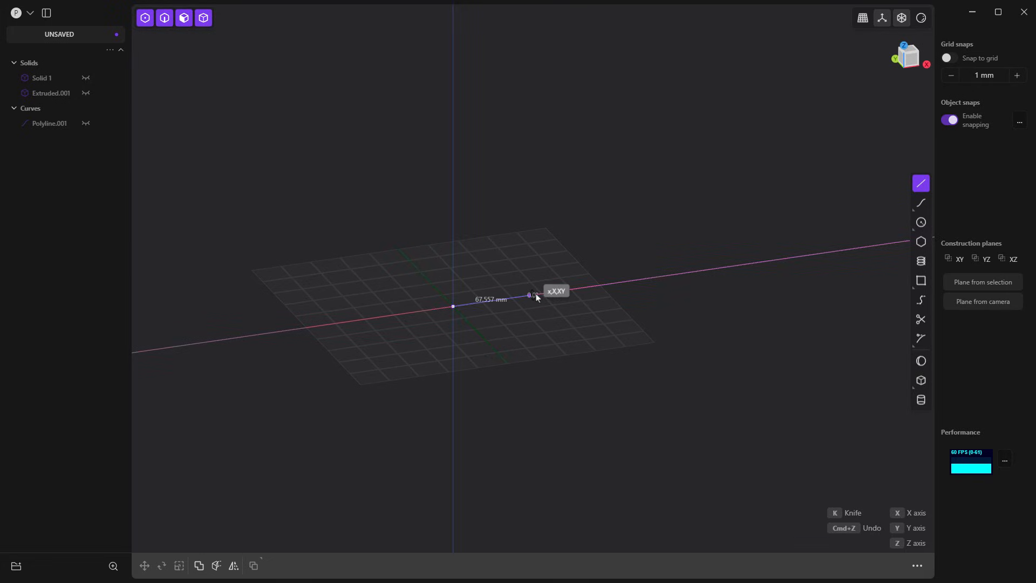
{"action": "left_click", "coordinate": [573, 289]}
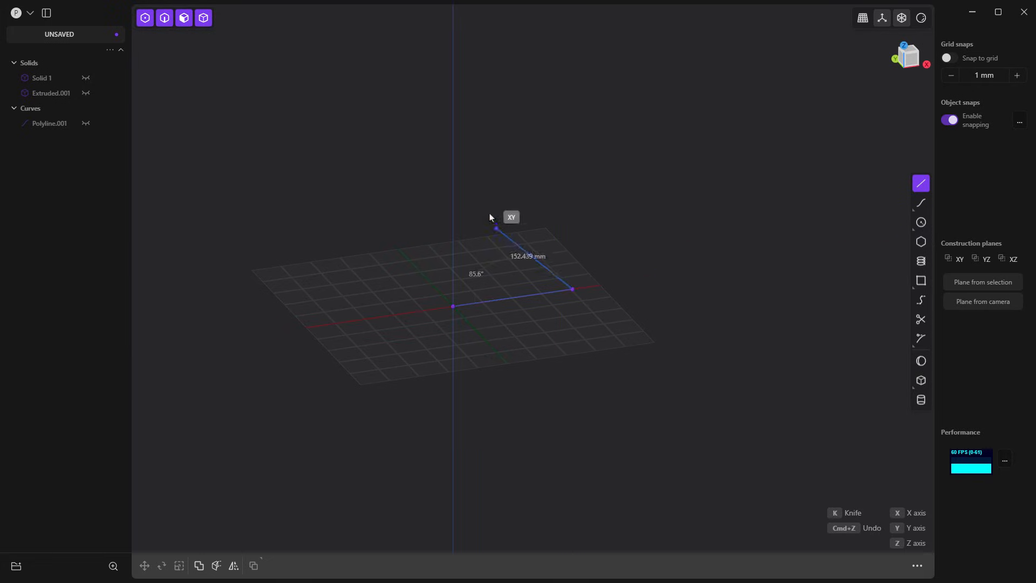
{"action": "left_click", "coordinate": [454, 142]}
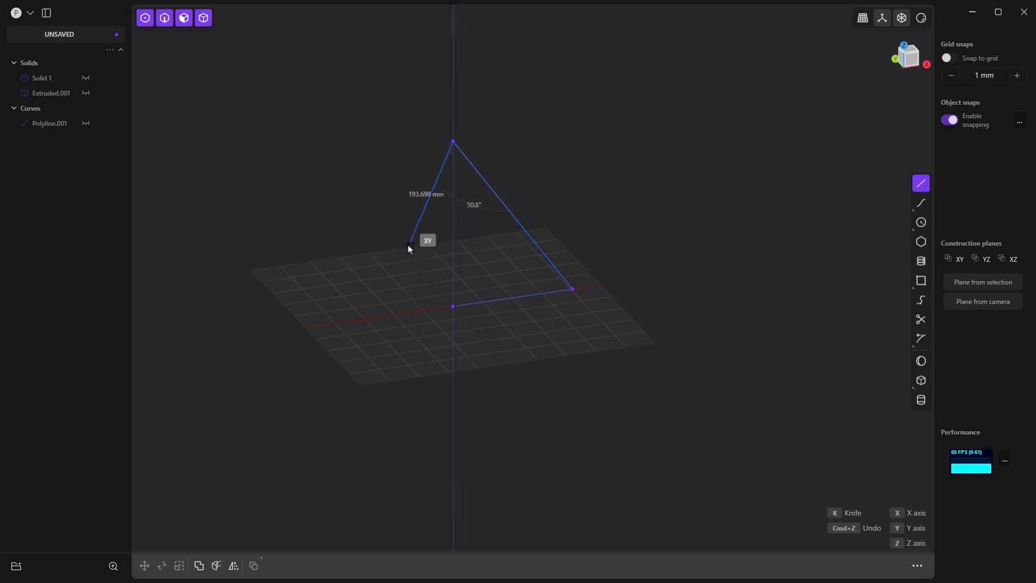
{"action": "left_click", "coordinate": [361, 321]}
{"action": "left_click", "coordinate": [450, 312]}
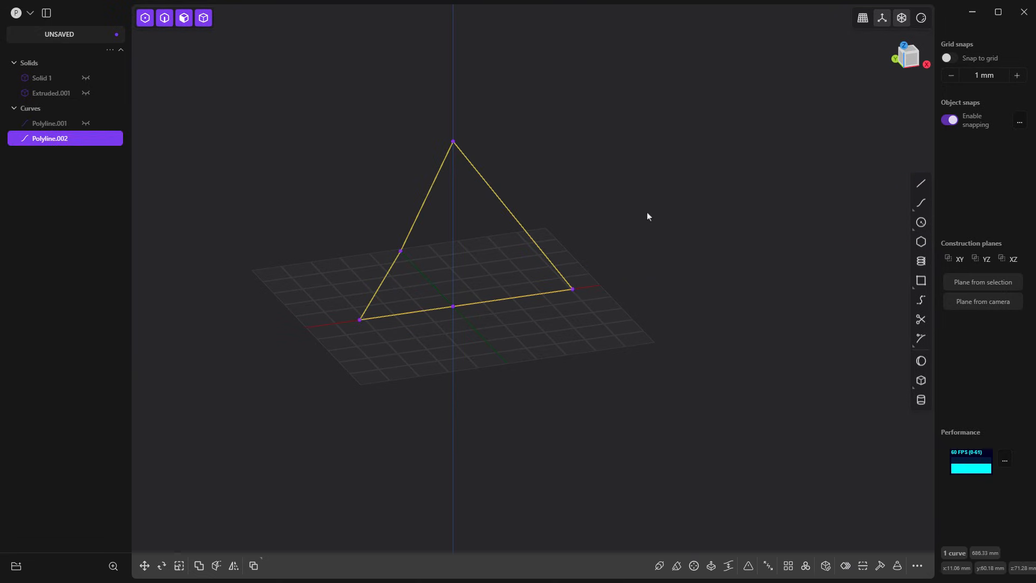
- Inspect the non-planar polyline from other angles and delete it
{"action": "middle_click_drag", "start_coordinate": [407, 316], "coordinate": [444, 316]}
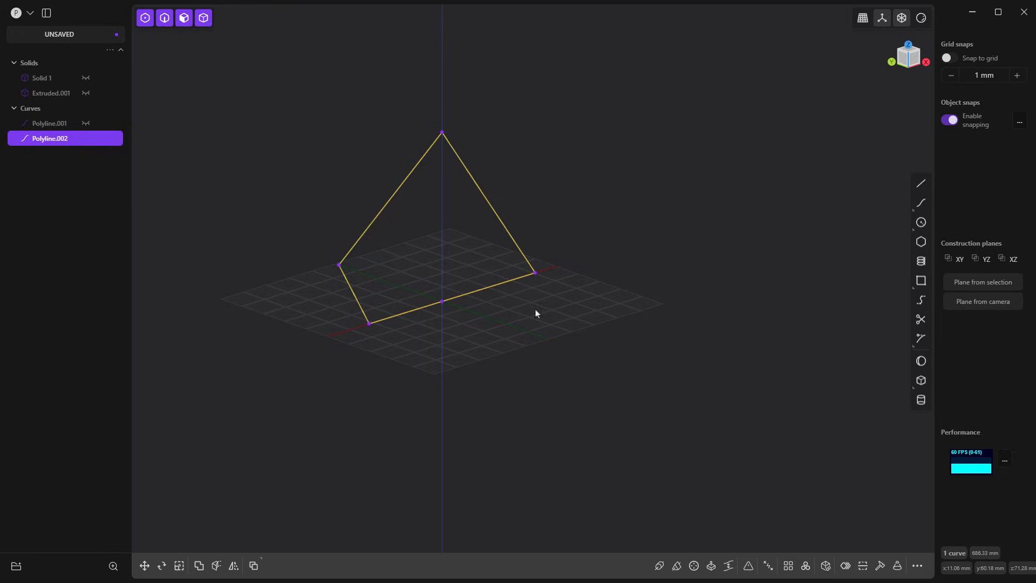
{"action": "left_click", "coordinate": [486, 338]}
{"action": "middle_click_drag", "start_coordinate": [497, 338], "coordinate": [526, 338]}
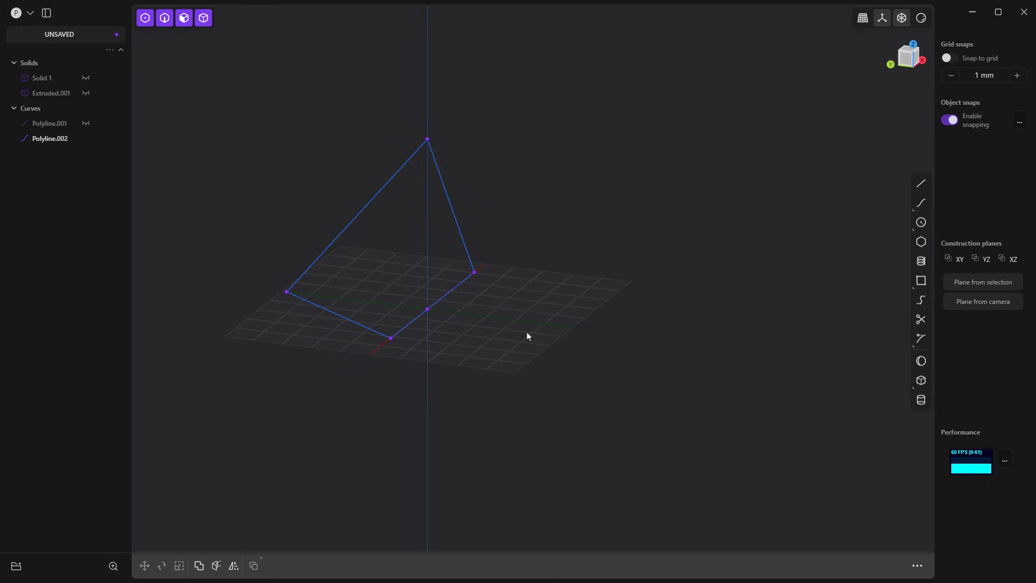
{"action": "left_click", "coordinate": [452, 210]}
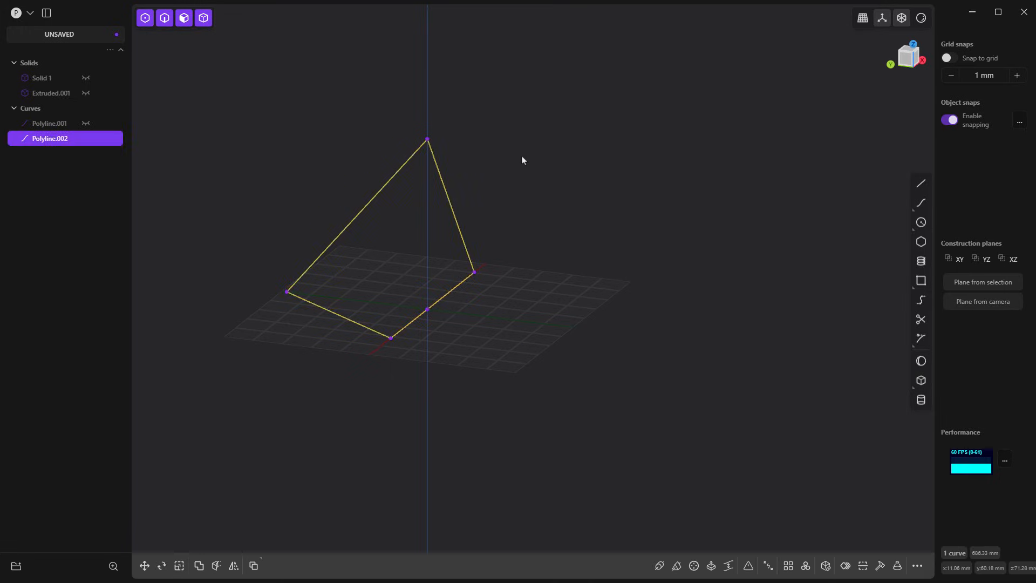
{"action": "key", "text": "Delete"}
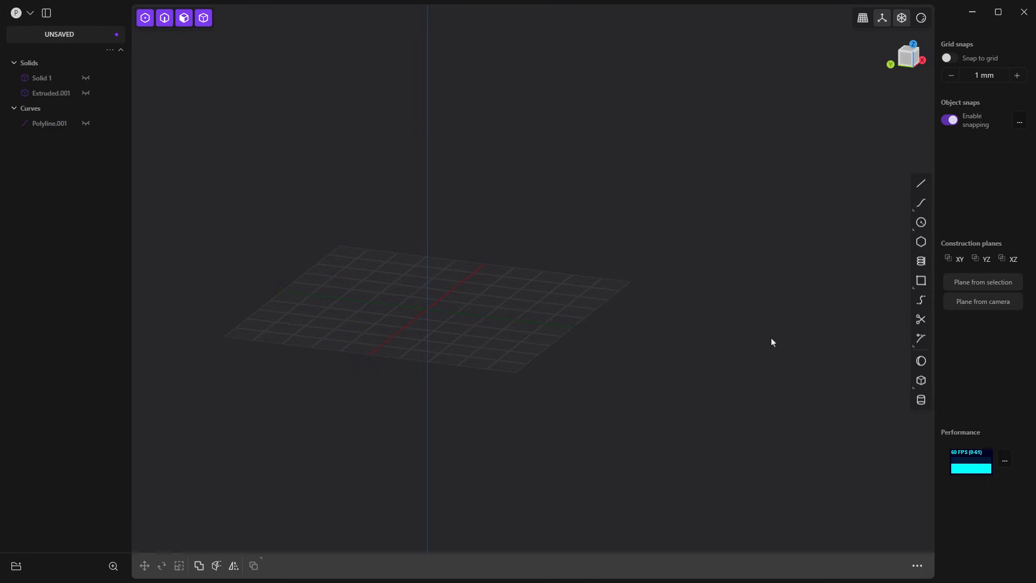
- Activate the XY construction plane with the view aligned square to it
{"action": "double_click", "coordinate": [955, 261]}
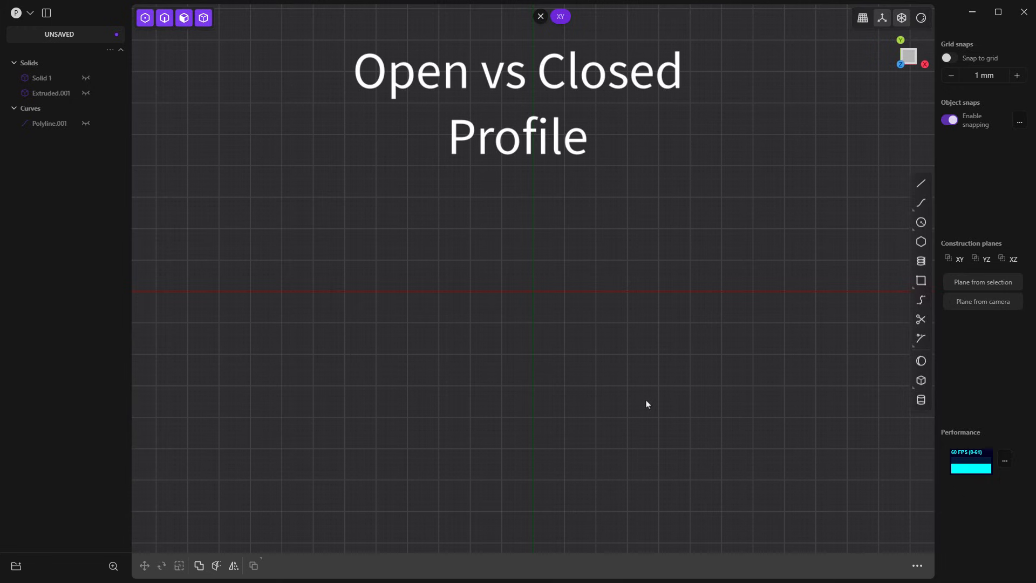
- Draw an open three-segment polyline from a point on the Y axis around to the origin, about 153 mm wide and 154 mm high
{"action": "left_click", "coordinate": [921, 185]}
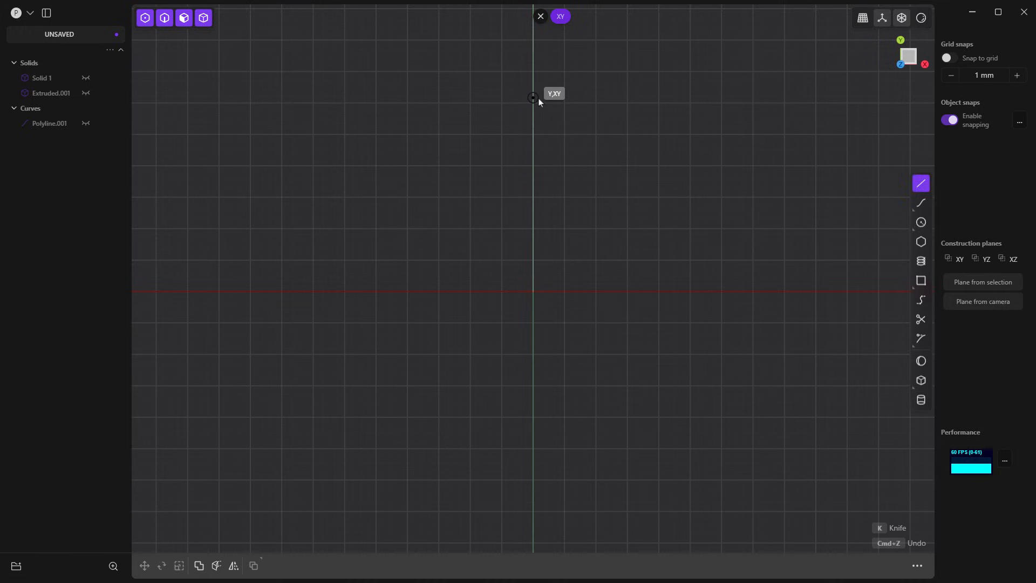
{"action": "left_click", "coordinate": [534, 99]}
{"action": "left_click", "coordinate": [340, 97]}
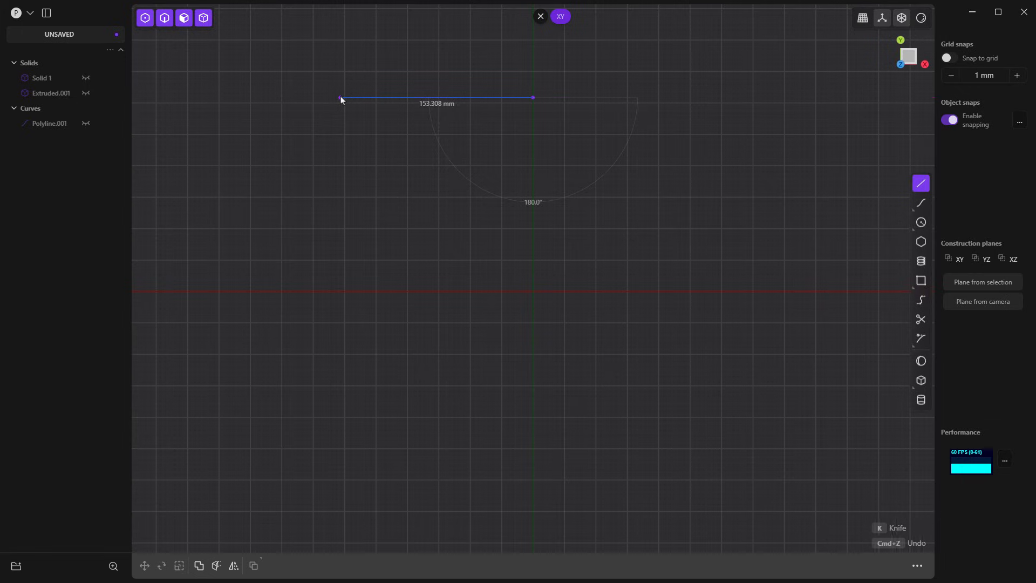
{"action": "left_click", "coordinate": [340, 291]}
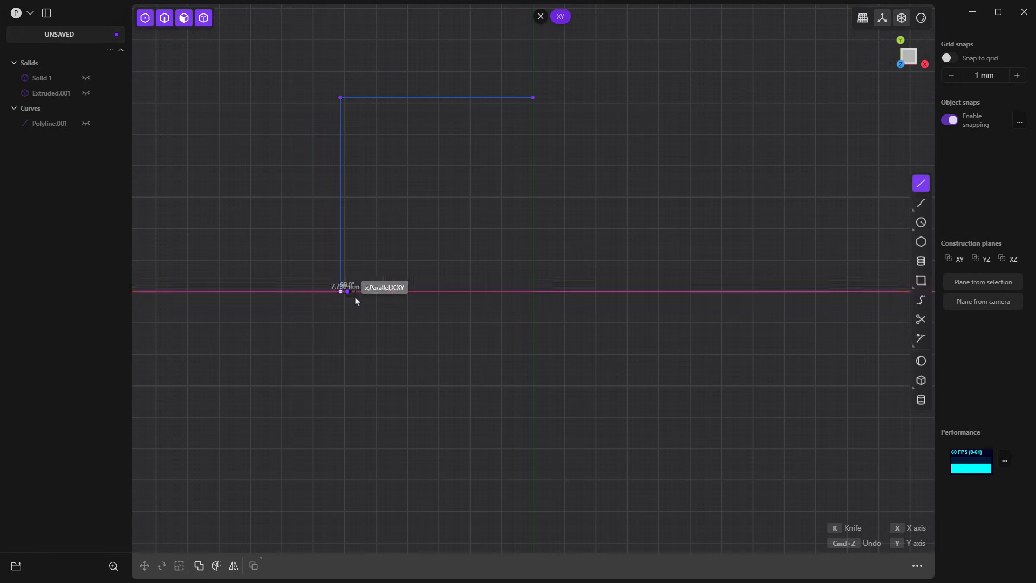
{"action": "left_click", "coordinate": [532, 291]}
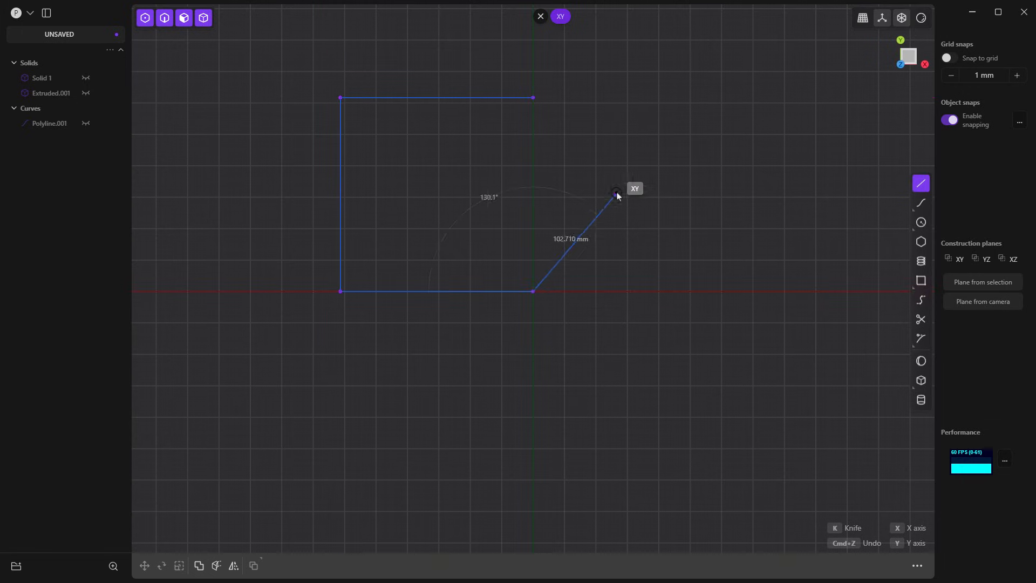
{"action": "key", "text": "Return"}
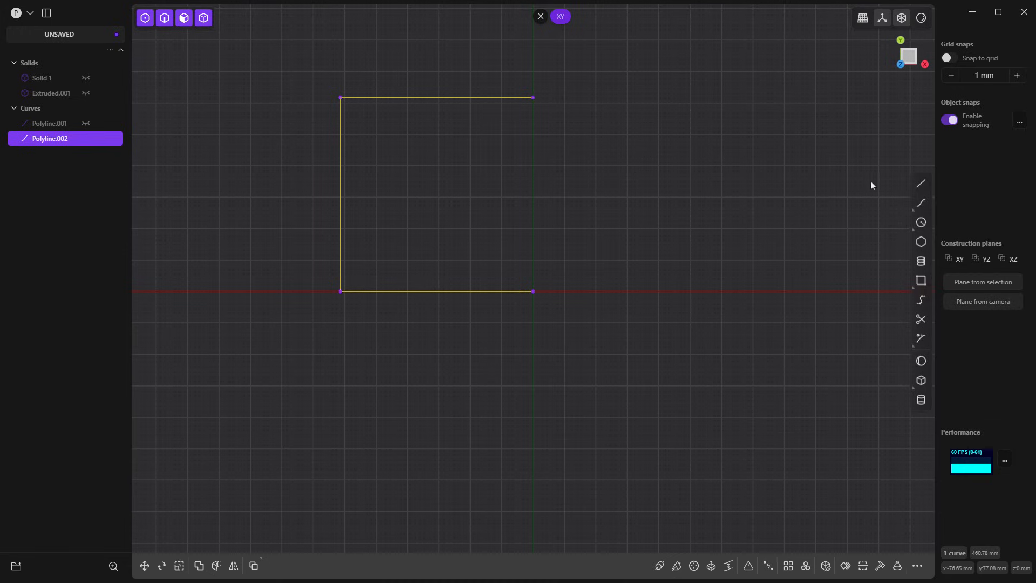
- Draw a separate vertical line about 203 mm long crossing both horizontal legs of the open polyline near its open side
{"action": "left_click", "coordinate": [917, 185]}
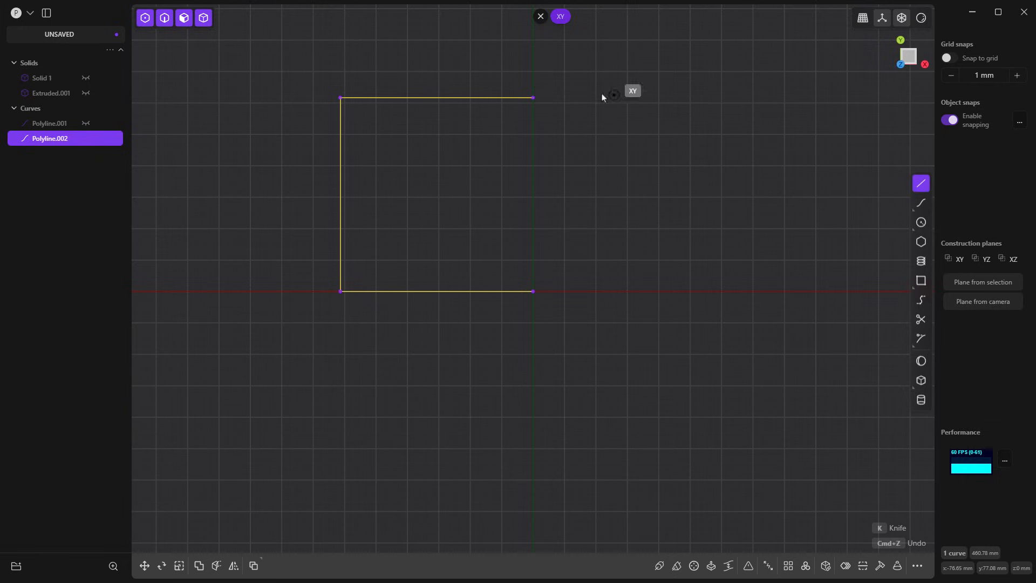
{"action": "left_click", "coordinate": [512, 68]}
{"action": "left_click", "coordinate": [511, 323]}
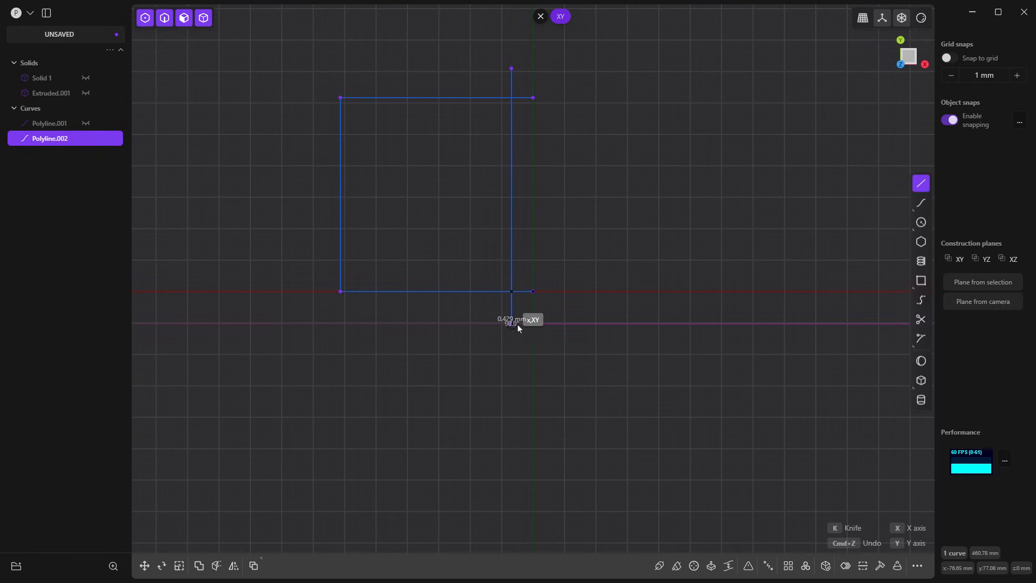
{"action": "key", "text": "Escape"}
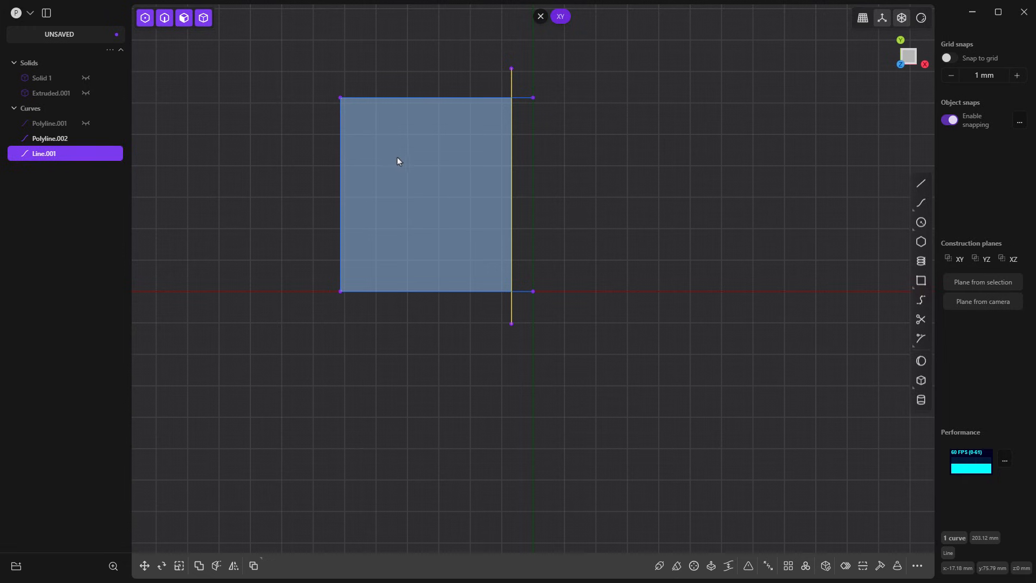
- Draw a line between the open polyline's two endpoints along the Y axis to close the square
{"action": "left_click", "coordinate": [921, 184]}
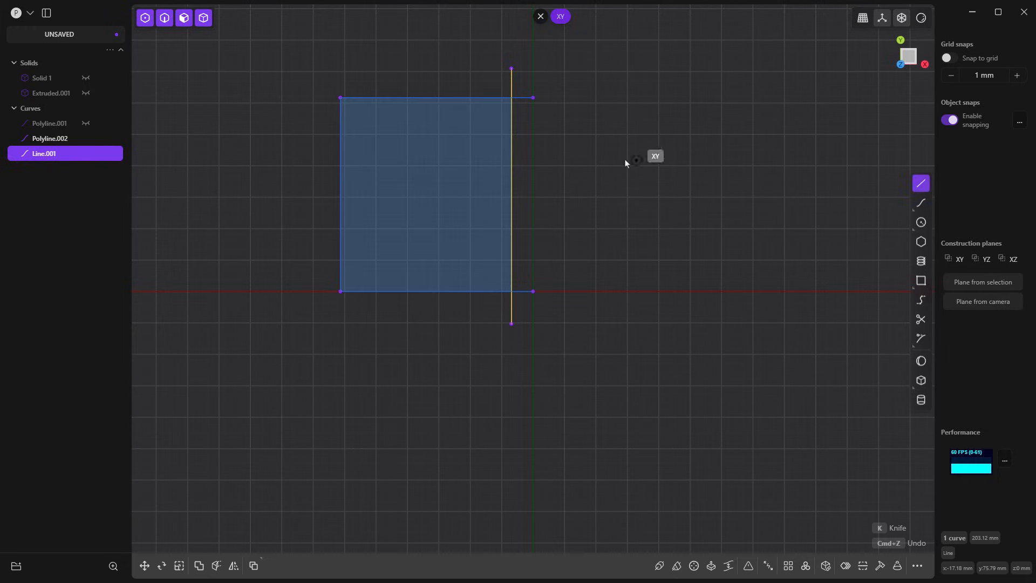
{"action": "left_click", "coordinate": [535, 102]}
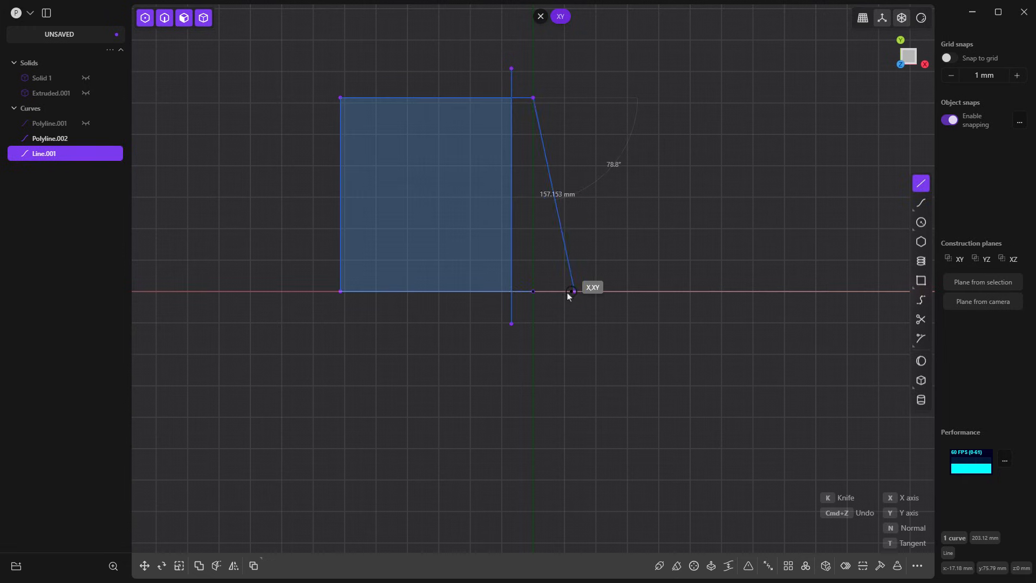
{"action": "left_click", "coordinate": [540, 294]}
{"action": "key", "text": "Escape"}
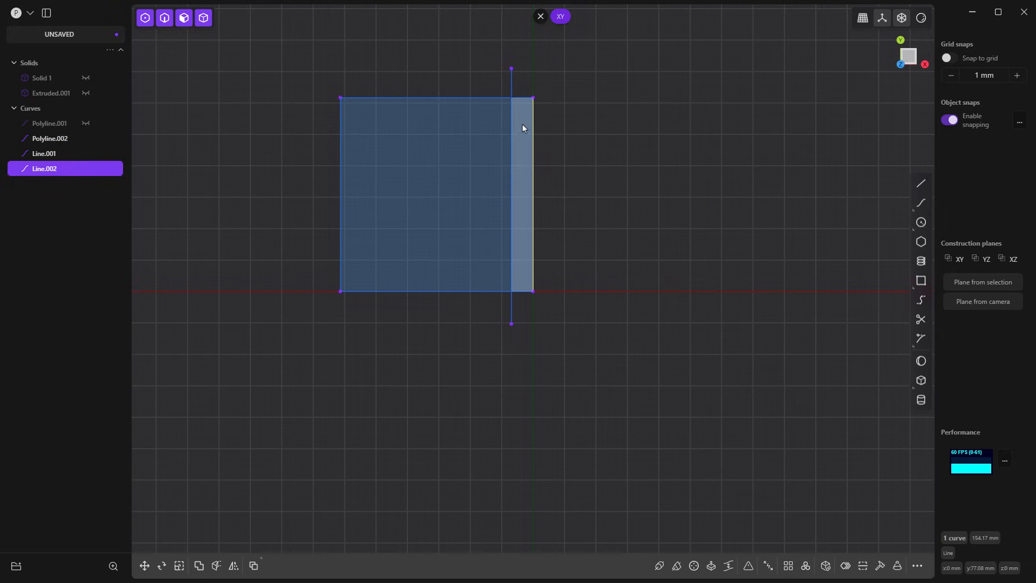
- Select the narrow region between the crossing line and the closing line, and hide the crossing line
{"action": "left_click_drag", "start_coordinate": [523, 124], "coordinate": [498, 131]}
{"action": "left_click", "coordinate": [522, 147]}
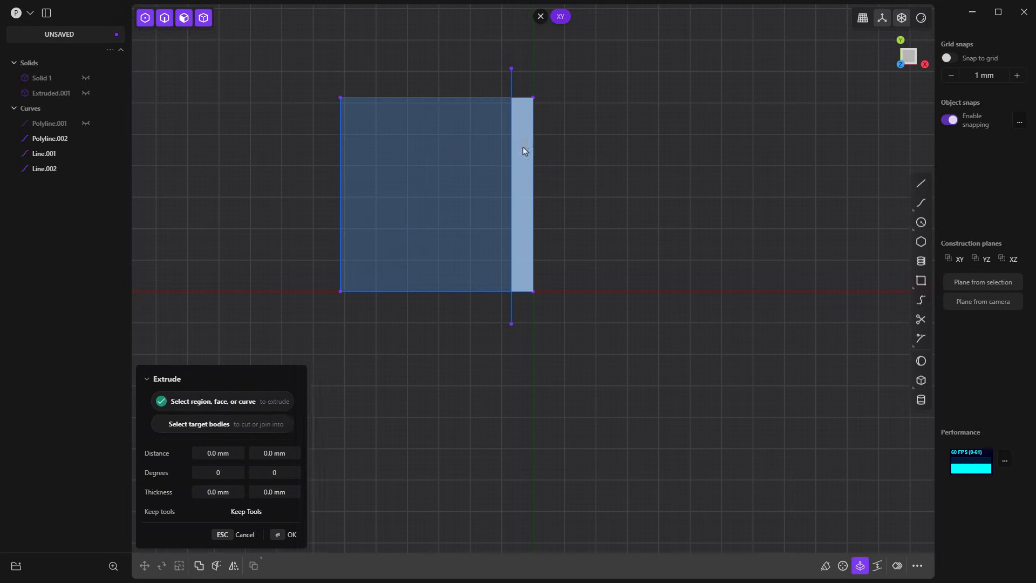
{"action": "left_click", "coordinate": [86, 153]}
- Select the full square region to check it as a closed profile, and clear the selection
{"action": "left_click", "coordinate": [462, 135]}
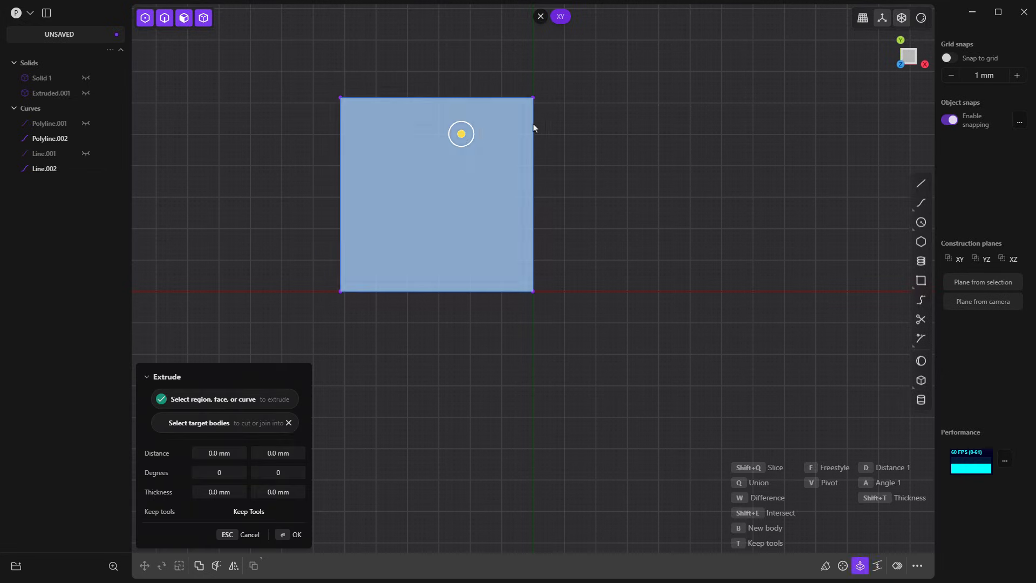
{"action": "left_click", "coordinate": [623, 133]}
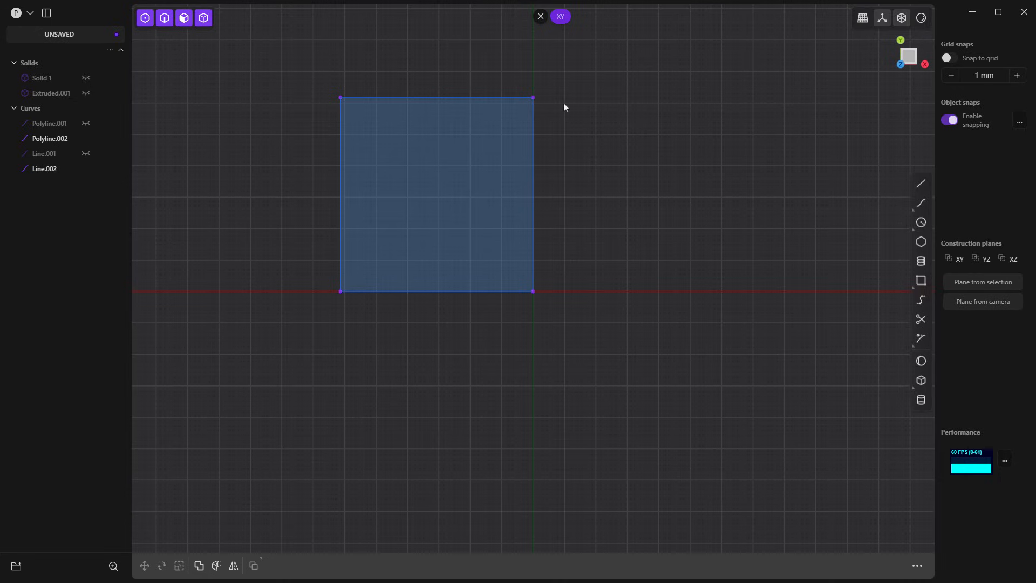
{"action": "left_click", "coordinate": [458, 161]}
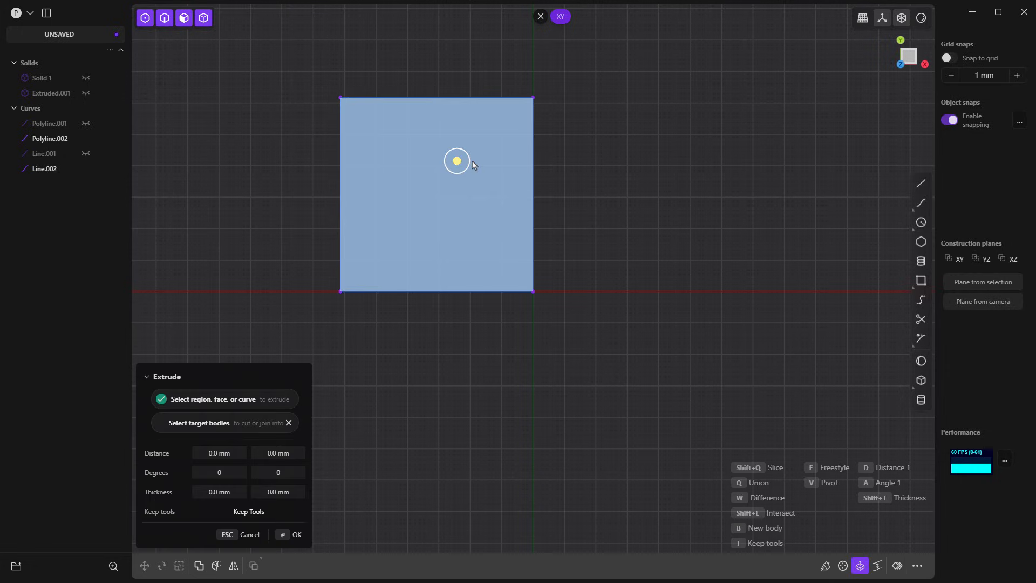
{"action": "left_click", "coordinate": [625, 162]}
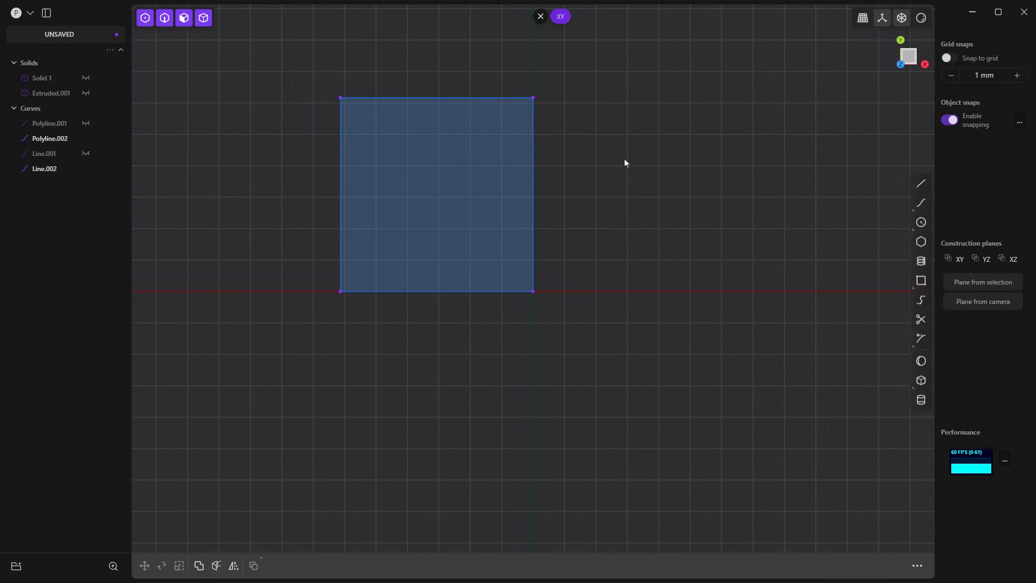
- Try filleting the three-sided polyline's corners by about 29.2 mm without joining it to the closing line
{"action": "left_click", "coordinate": [534, 113]}
{"action": "left_click", "coordinate": [474, 98]}
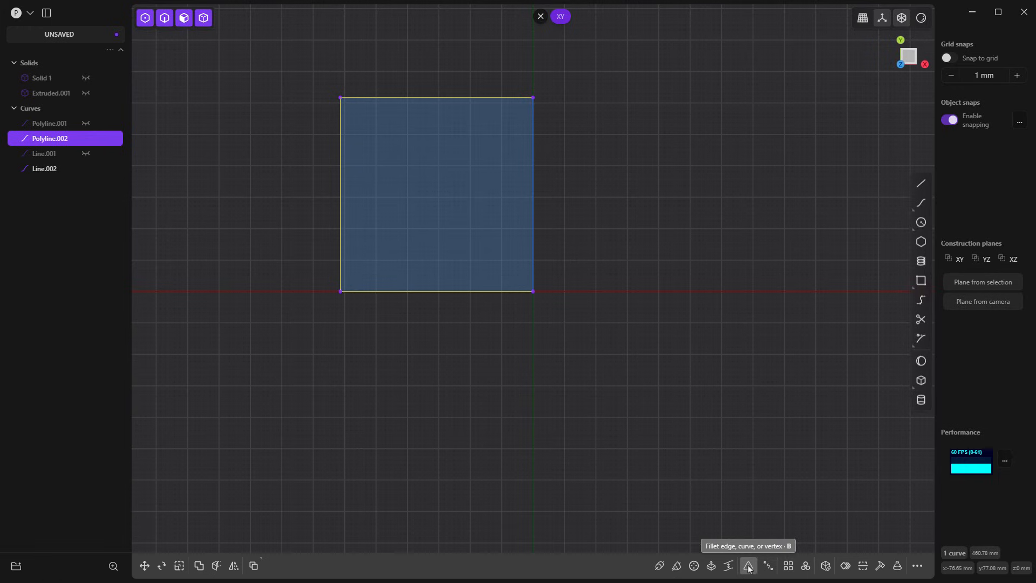
{"action": "key", "text": "b"}
{"action": "left_click_drag", "start_coordinate": [437, 199], "coordinate": [474, 201]}
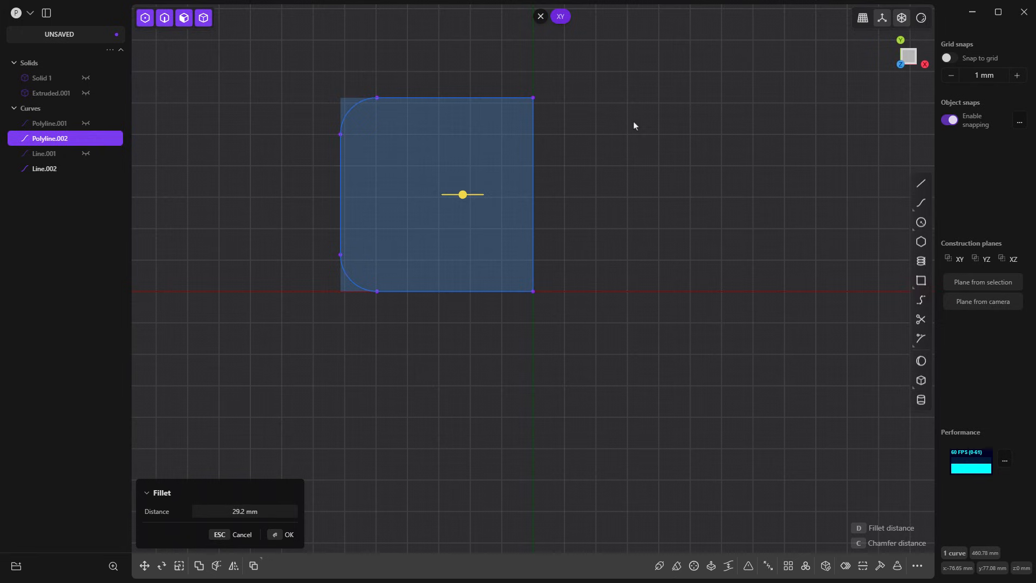
{"action": "key", "text": "Escape"}
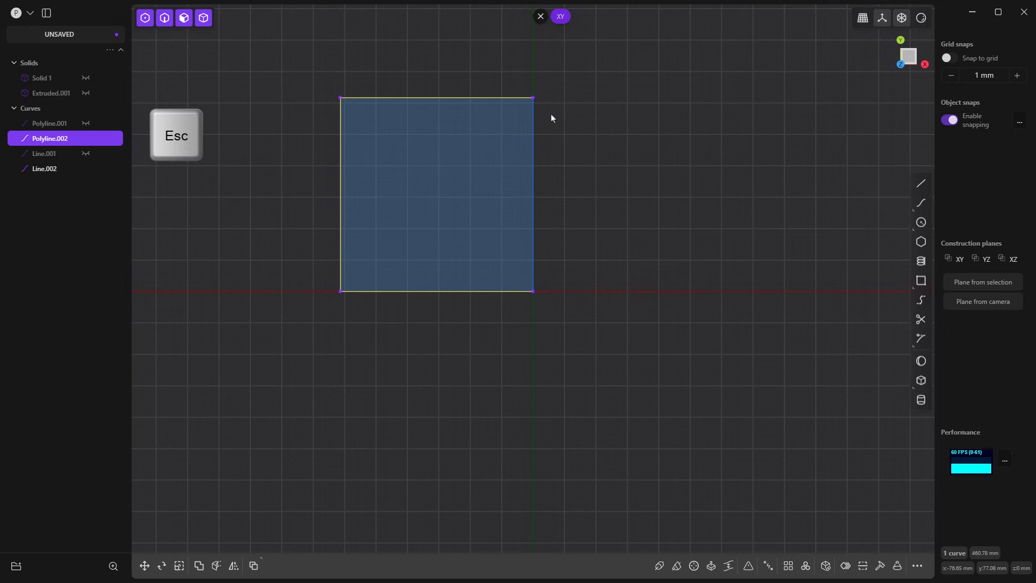
- Join the three-sided polyline and the closing line into one curve, and look up the join commands in the command search
{"action": "left_click", "coordinate": [534, 119], "text": "shift"}
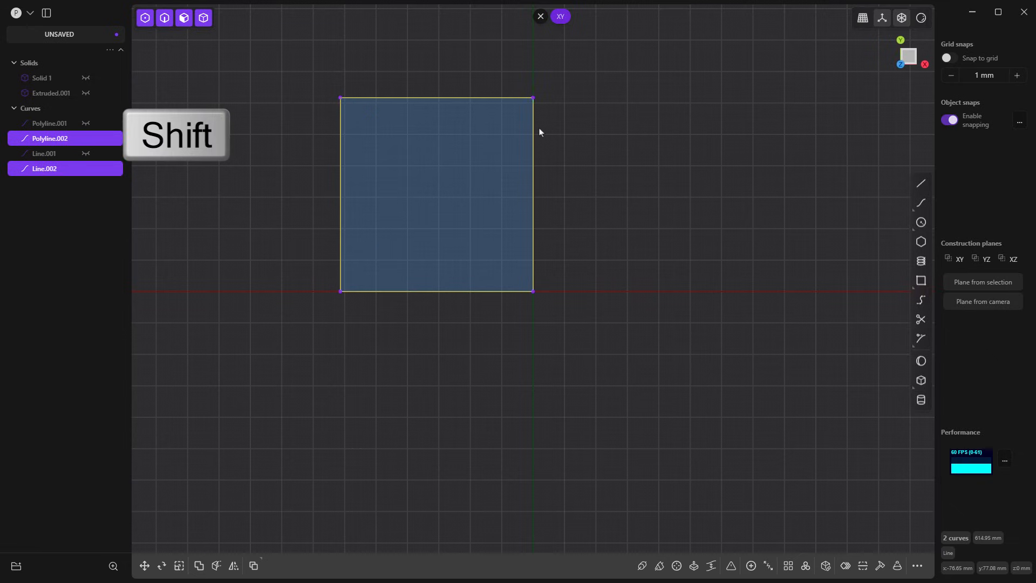
{"action": "left_click", "coordinate": [752, 566]}
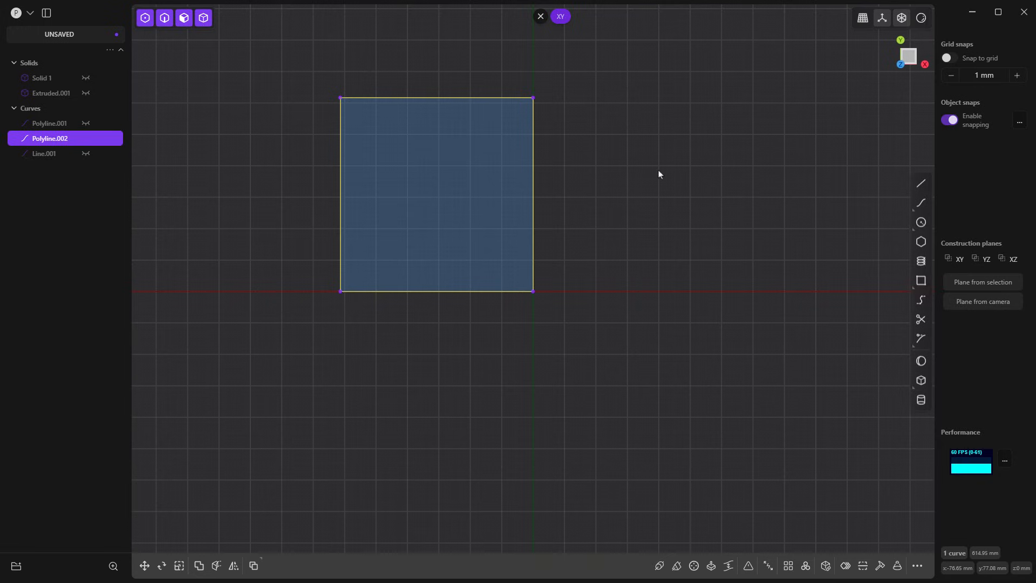
{"action": "type", "text": "fjo"}
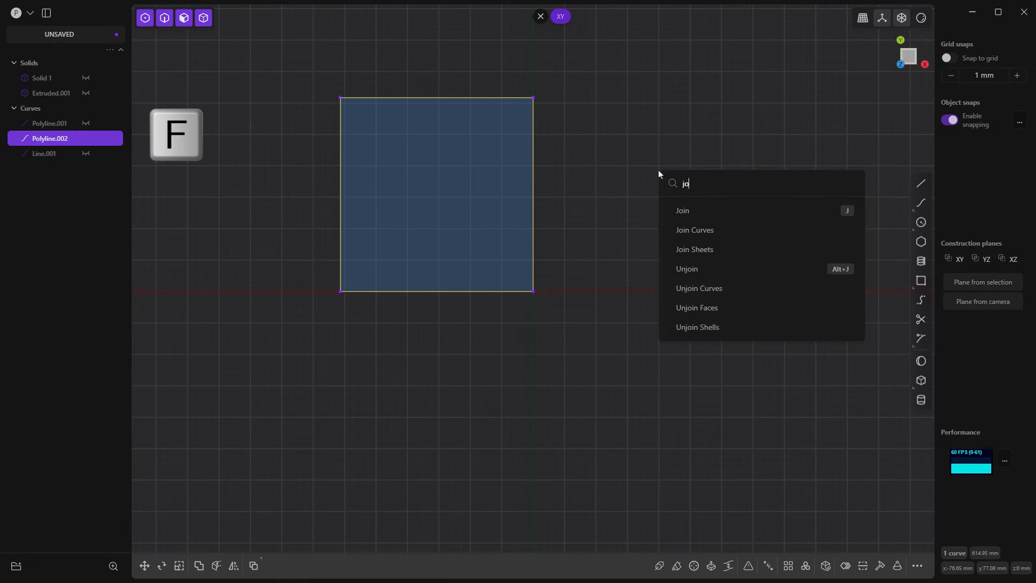
{"action": "key", "text": "Escape"}
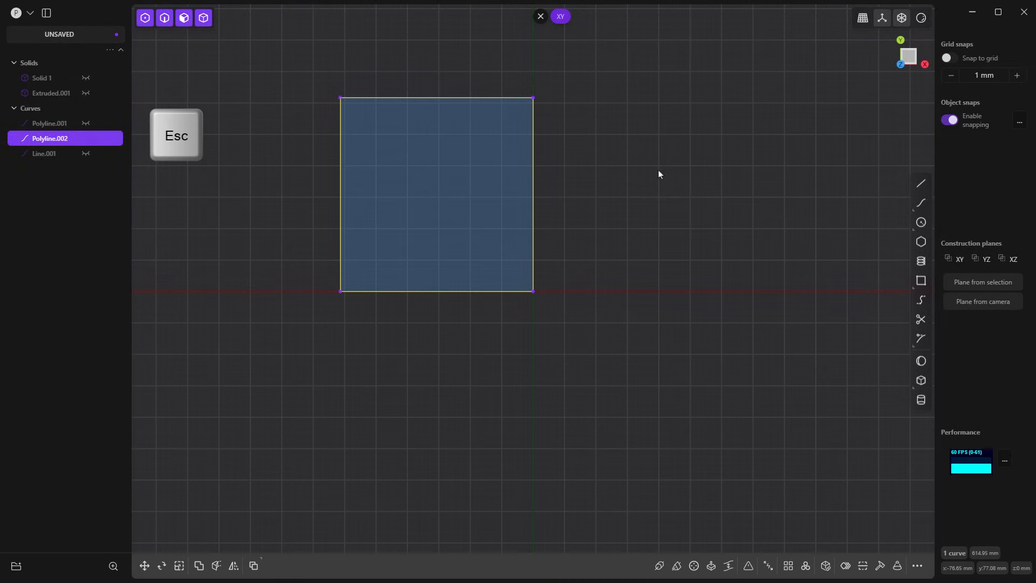
- Fillet all four corners of the joined square by about 36.5 mm, and search the commands for "jo"
{"action": "left_click", "coordinate": [749, 566]}
{"action": "left_click_drag", "start_coordinate": [437, 194], "coordinate": [439, 152]}
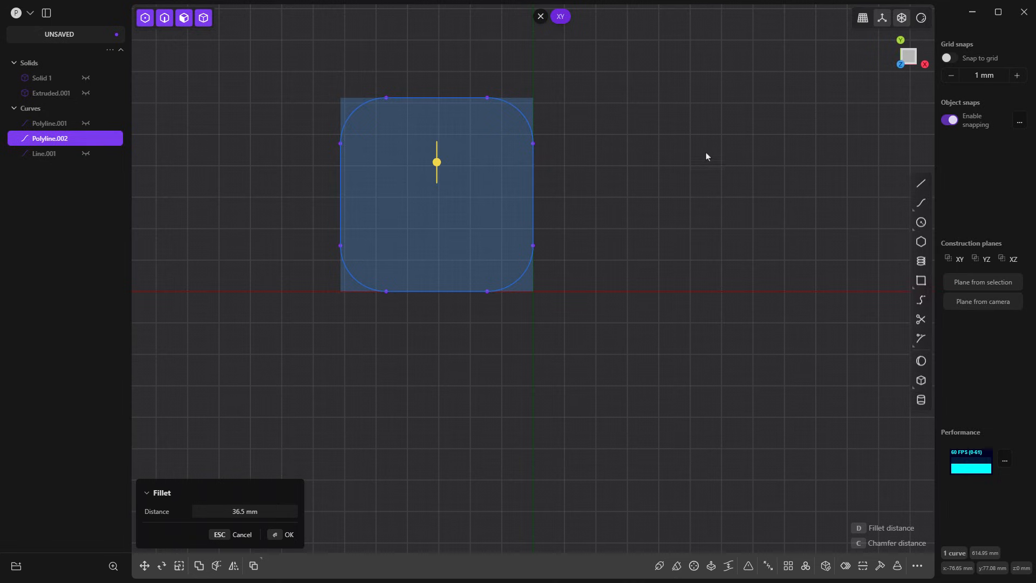
{"action": "key", "text": "Return"}
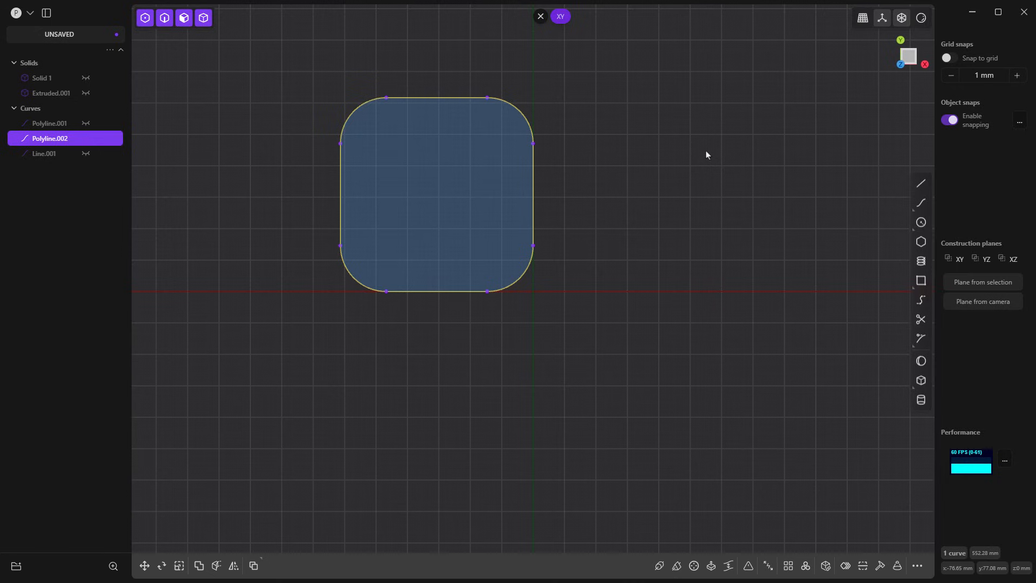
{"action": "type", "text": "fjo"}
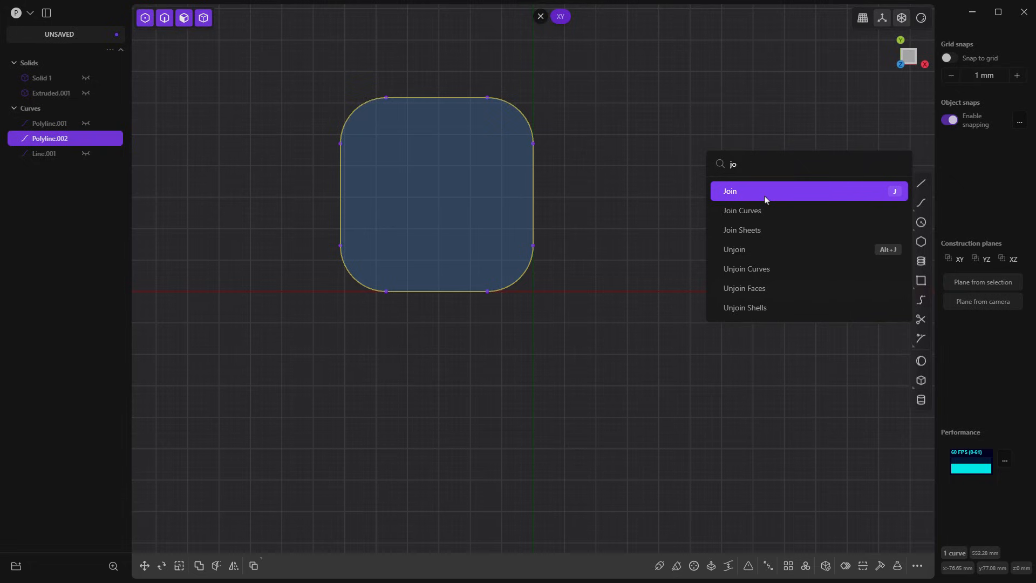
{"action": "key", "text": "Escape"}
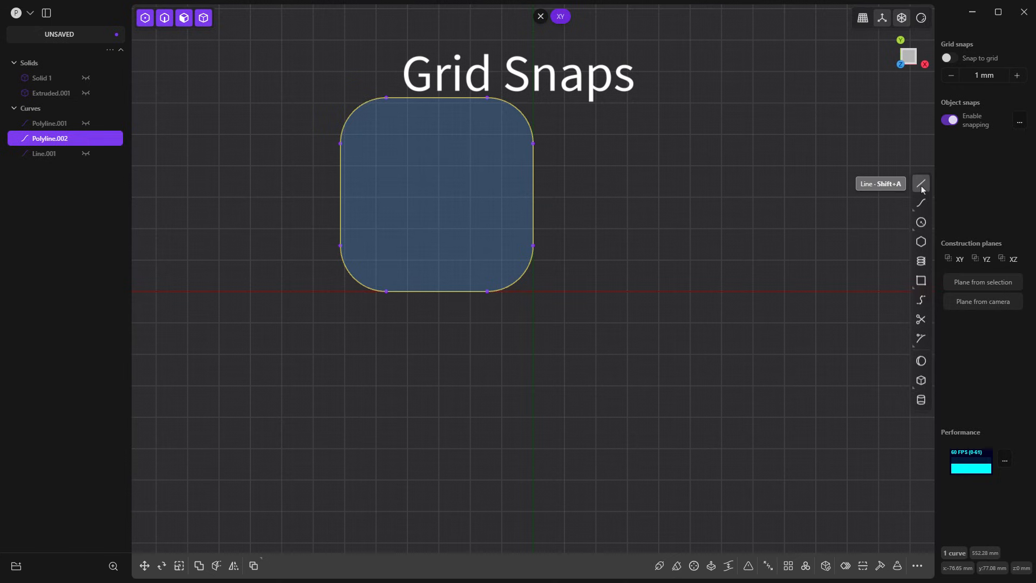
- Enable snapping to the grid and set the grid size to 50 mm
{"action": "left_click", "coordinate": [949, 58]}
{"action": "left_click", "coordinate": [1017, 76]}
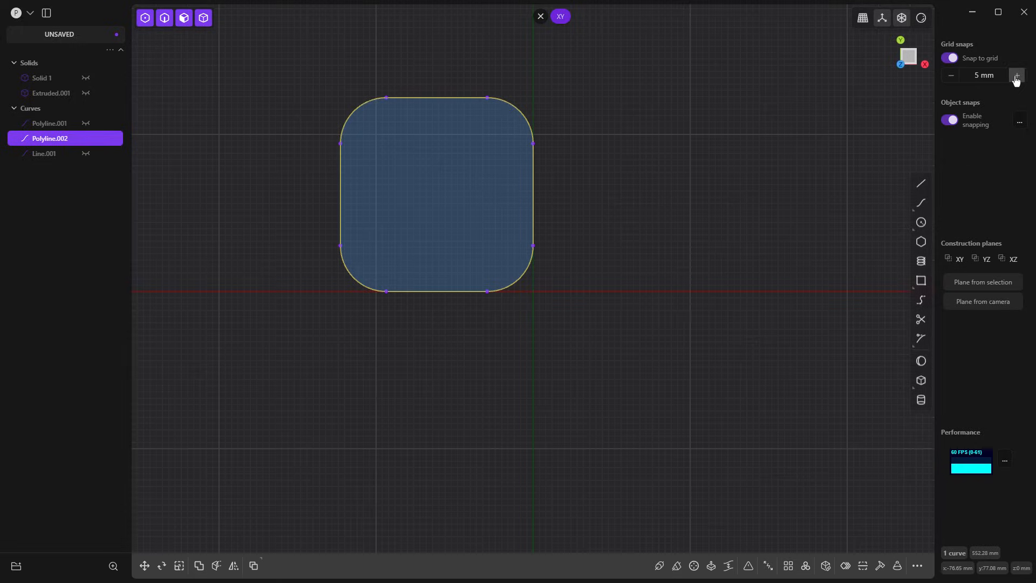
{"action": "left_click", "coordinate": [1017, 76]}
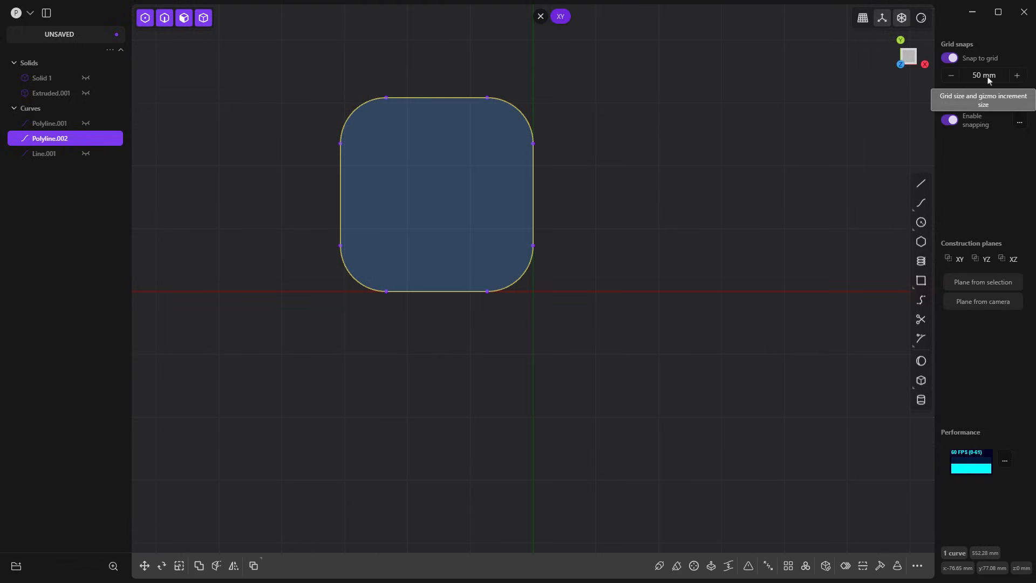
- Draw a closed inverted-T polyline starting on the X axis 100 mm from the origin, with 50 mm segments and a 150 mm base
{"action": "left_click", "coordinate": [921, 184]}
{"action": "left_click", "coordinate": [659, 292]}
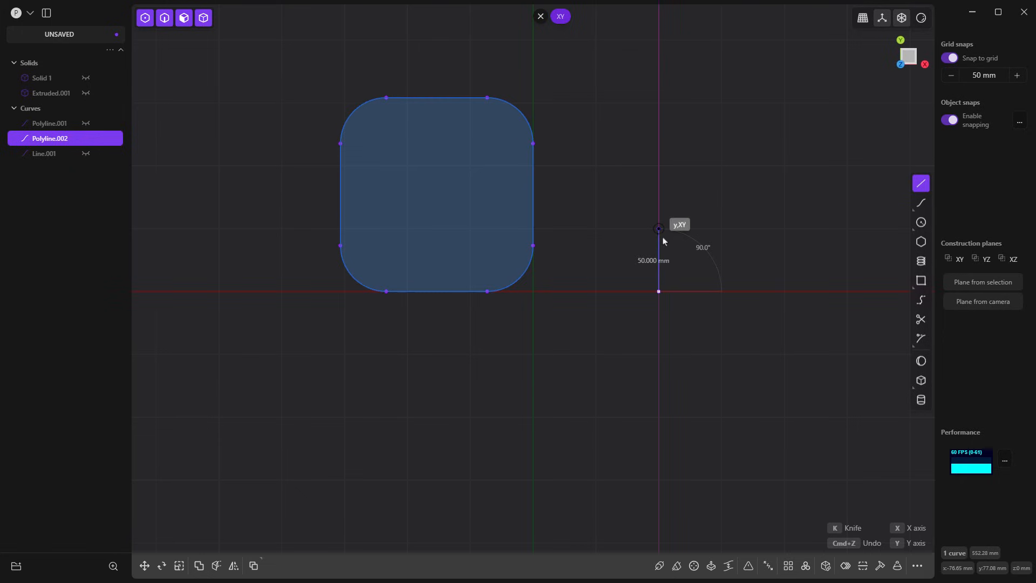
{"action": "left_click", "coordinate": [658, 229]}
{"action": "left_click", "coordinate": [722, 228]}
{"action": "left_click", "coordinate": [722, 165]}
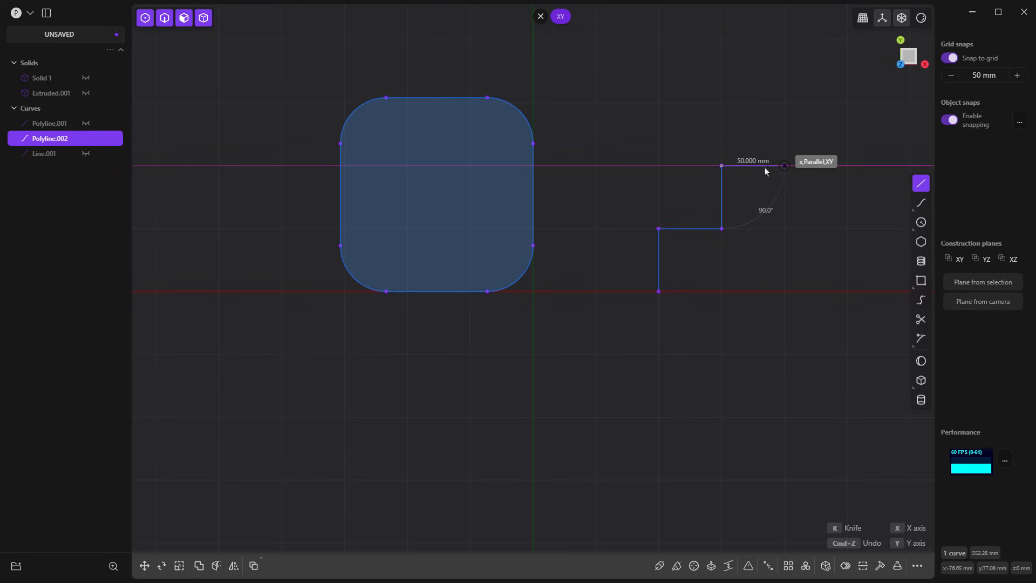
{"action": "left_click", "coordinate": [784, 165]}
{"action": "left_click", "coordinate": [785, 229]}
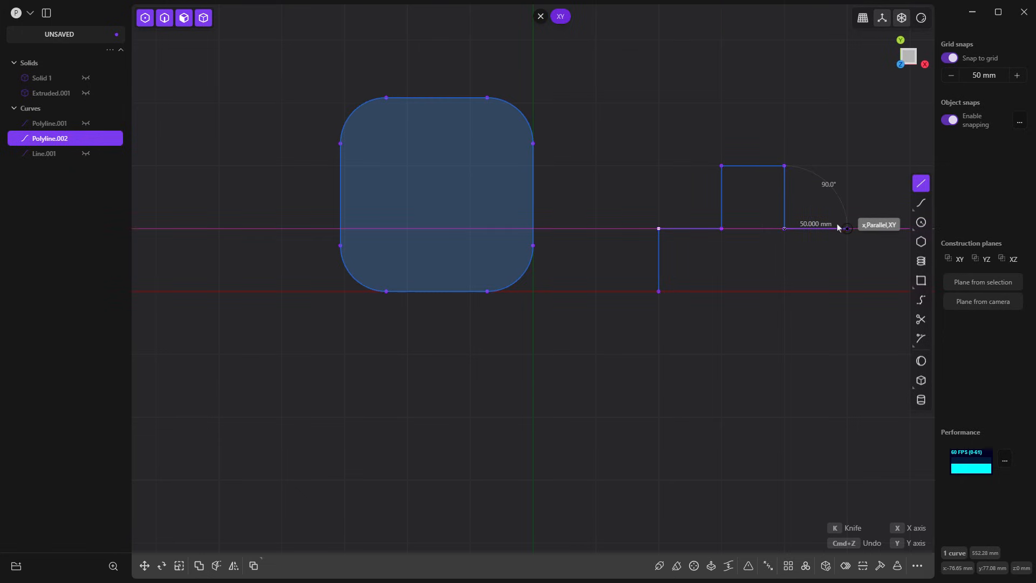
{"action": "left_click", "coordinate": [847, 229]}
{"action": "left_click", "coordinate": [847, 292]}
{"action": "left_click", "coordinate": [658, 291]}
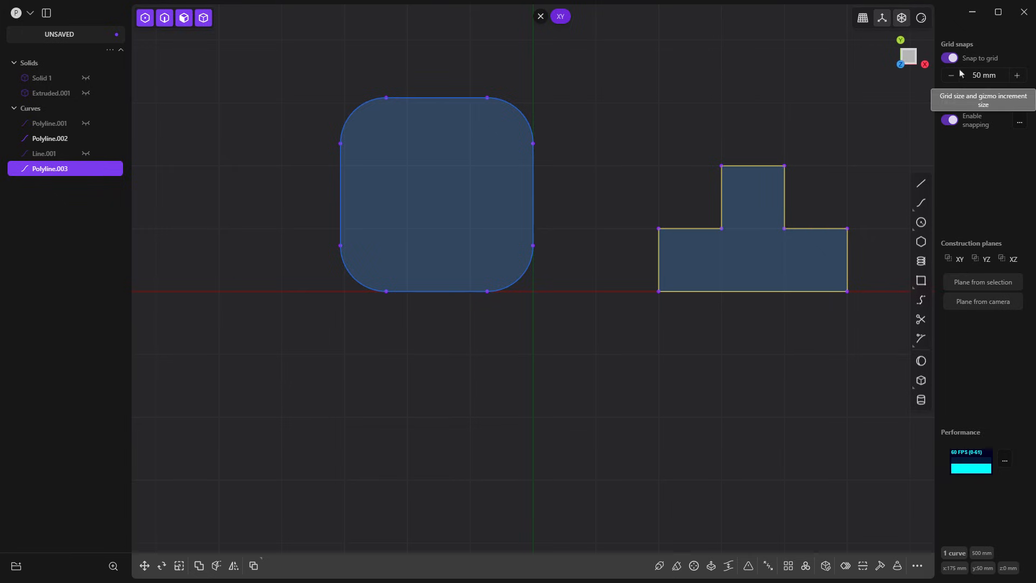
- Turn off snapping to the grid
{"action": "left_click", "coordinate": [950, 58]}
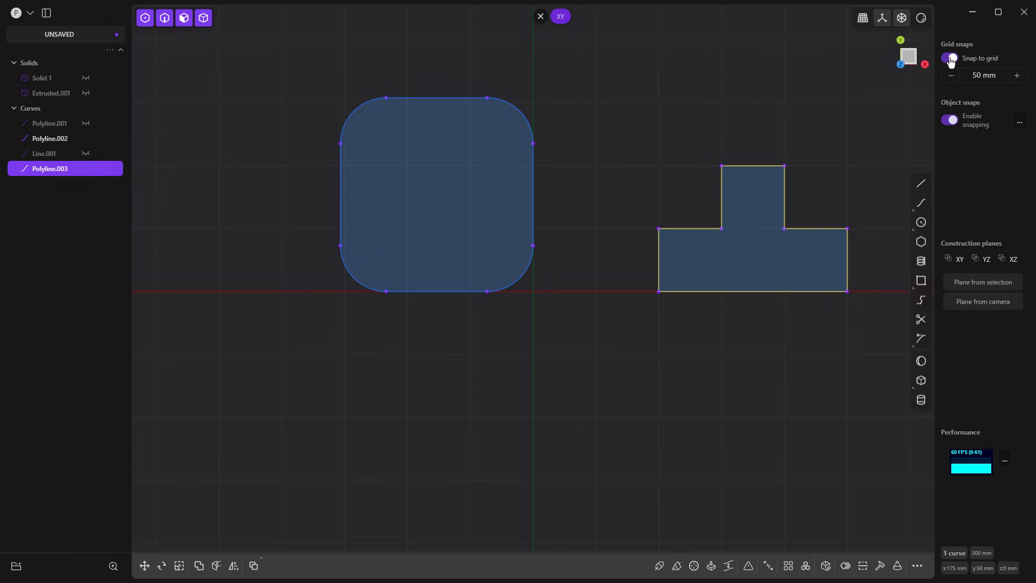
- Try a polyline on the X axis beyond the rounded square with a 50 mm first segment at 90°, and discard it
{"action": "left_click", "coordinate": [921, 183]}
{"action": "middle_click_drag", "start_coordinate": [167, 291], "coordinate": [345, 289]}
{"action": "key", "text": "KP_7"}
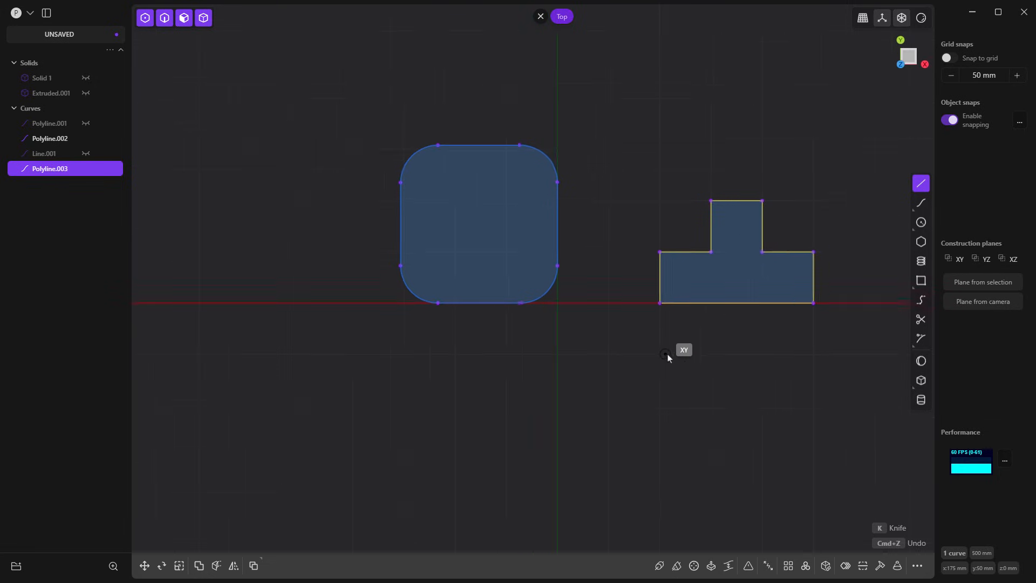
{"action": "left_click", "coordinate": [231, 310]}
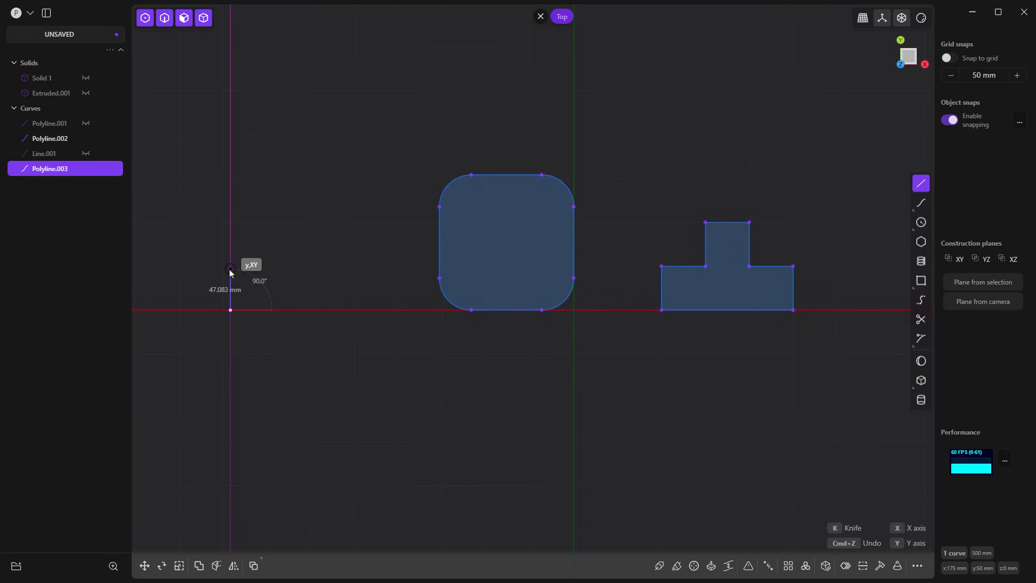
{"action": "key", "text": "Tab"}
{"action": "type", "text": "50"}
{"action": "key", "text": "Tab"}
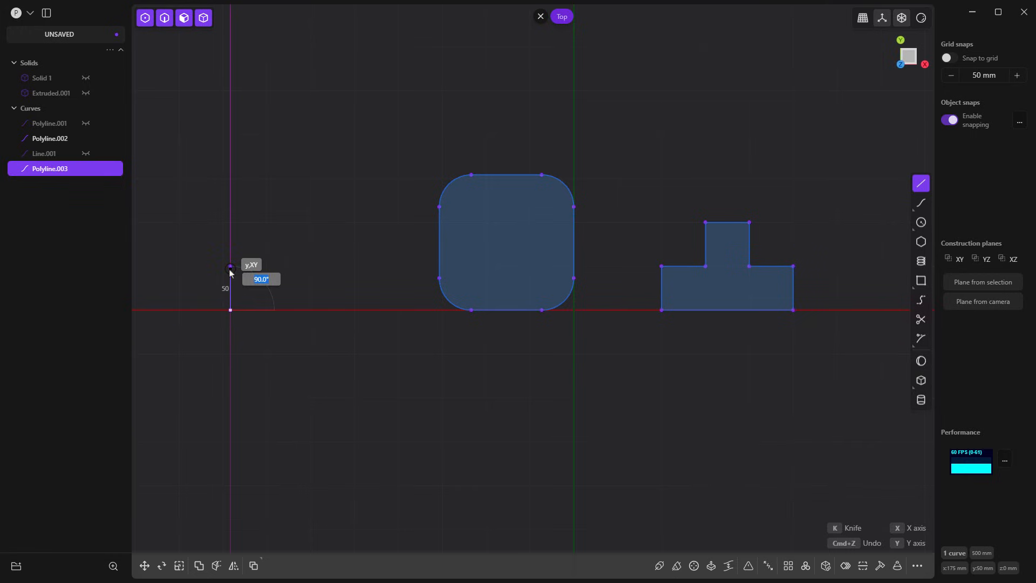
{"action": "type", "text": "90"}
{"action": "key", "text": "Return"}
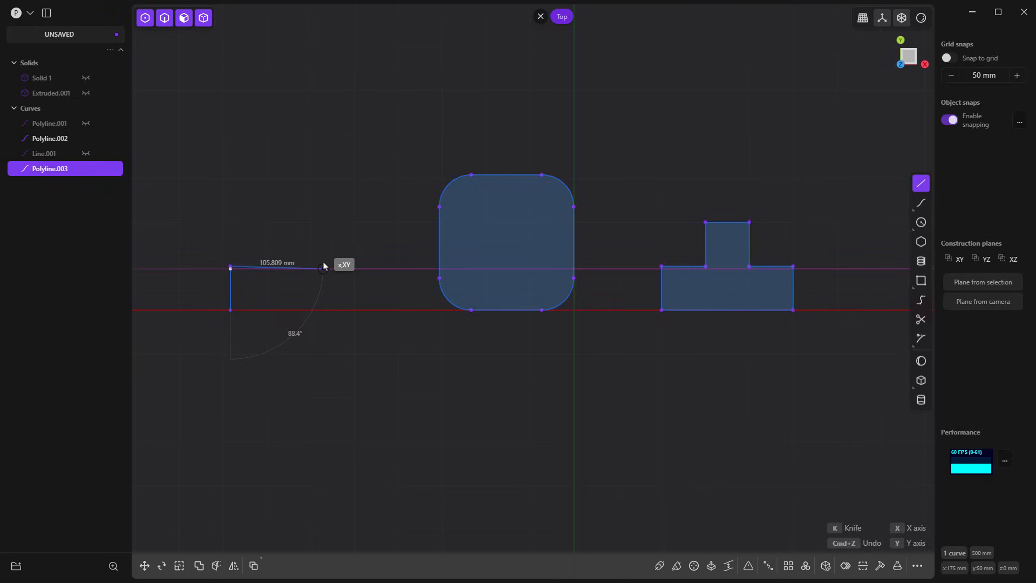
{"action": "key", "text": "Escape"}
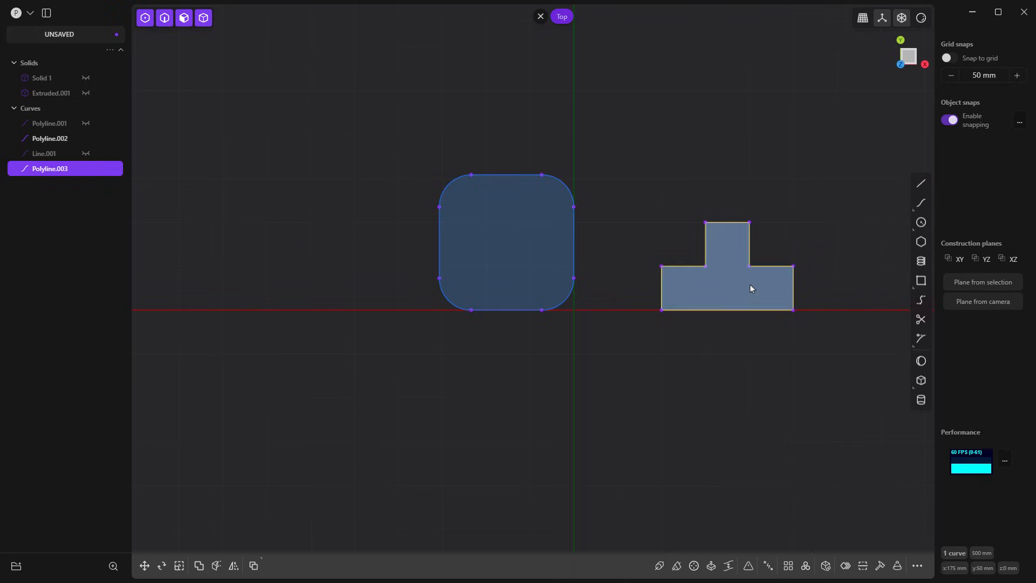
- Delete the inverted-T polyline
{"action": "scroll", "coordinate": [750, 284], "scroll_direction": "up", "scroll_amount": 3}
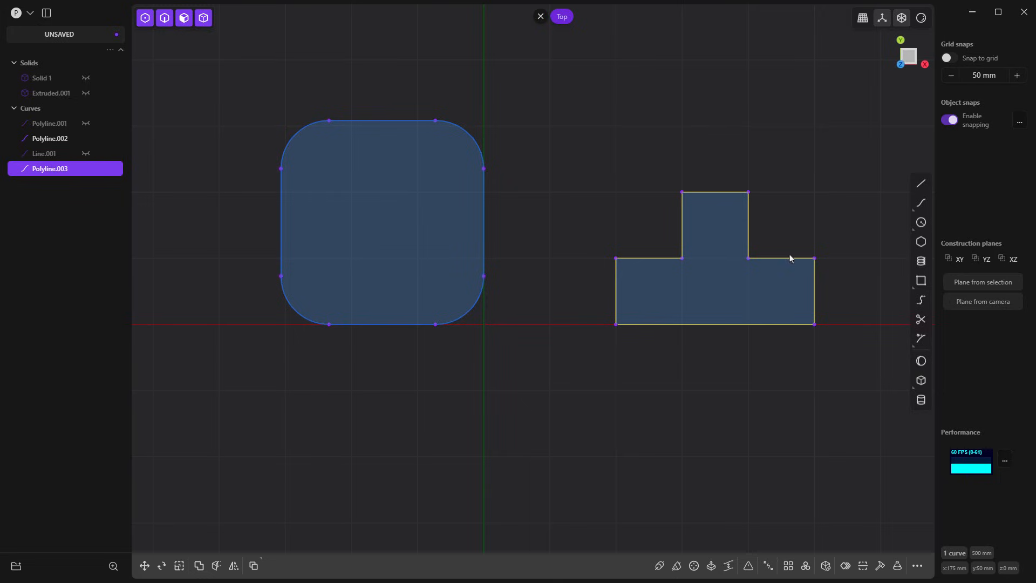
{"action": "key", "text": "Delete"}
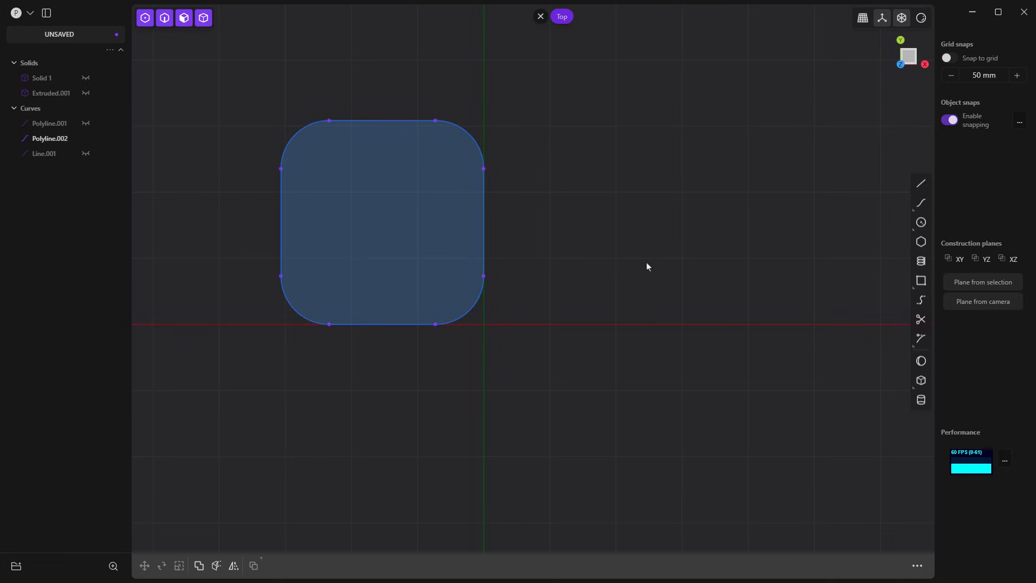
- Unhide Solid 1 and reset the construction plane to the default
{"action": "left_click", "coordinate": [86, 78]}
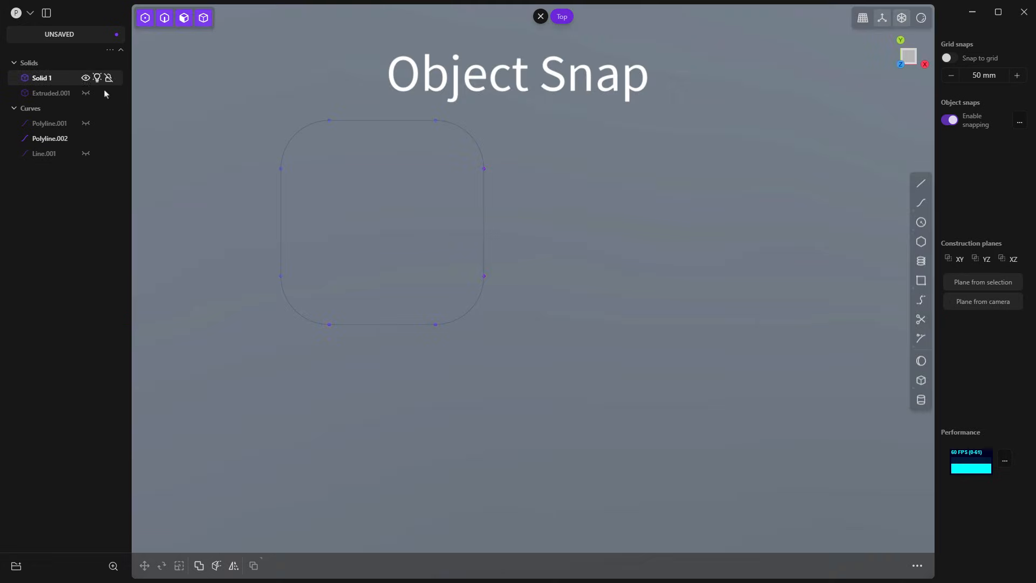
{"action": "scroll", "coordinate": [525, 305], "scroll_direction": "down", "scroll_amount": 10}
{"action": "middle_click_drag", "start_coordinate": [534, 310], "coordinate": [518, 296]}
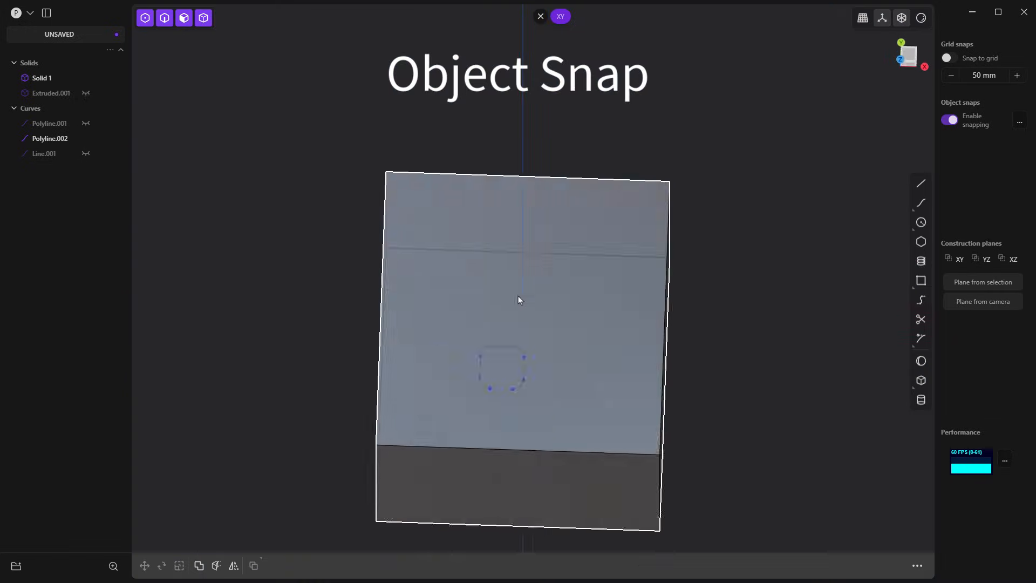
{"action": "scroll", "coordinate": [519, 291], "scroll_direction": "down", "scroll_amount": 5}
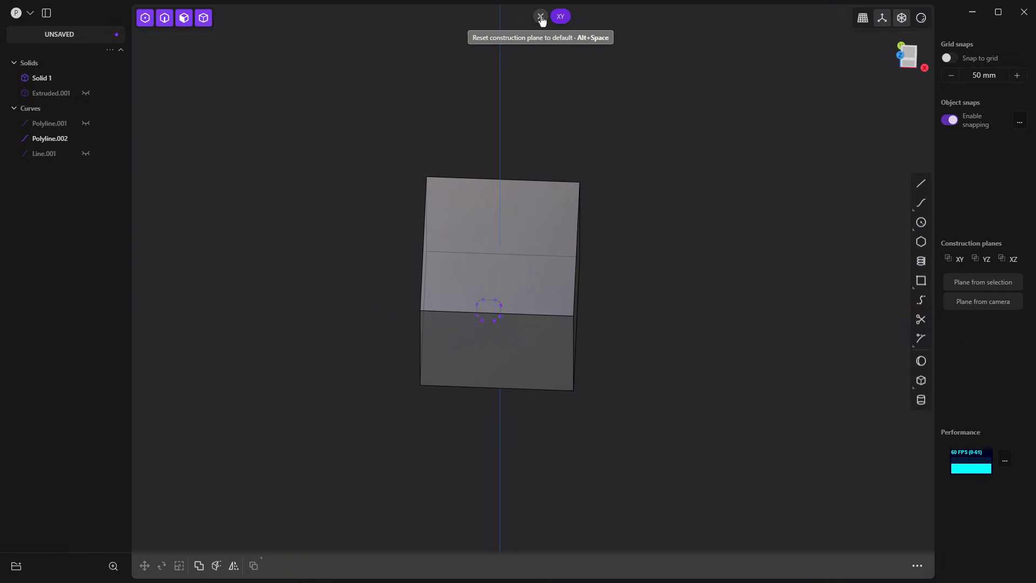
{"action": "left_click", "coordinate": [541, 17]}
- Draw a closed polyline through the box's top-face centre, back-edge midpoint, adjacent corner, a point about 747 mm further along that edge, and the side-face centre
{"action": "middle_click_drag", "start_coordinate": [627, 361], "coordinate": [599, 353]}
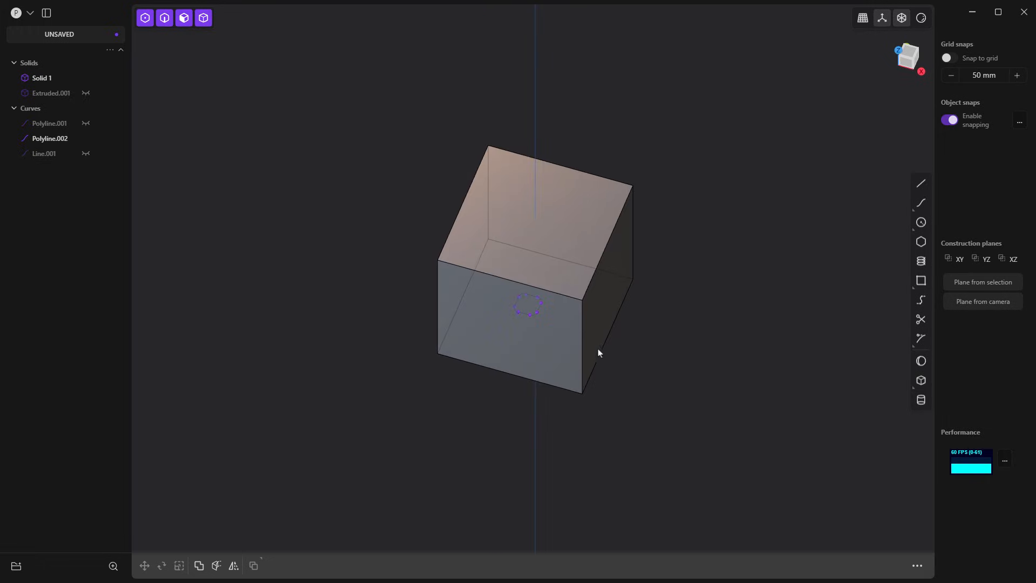
{"action": "left_click", "coordinate": [921, 183]}
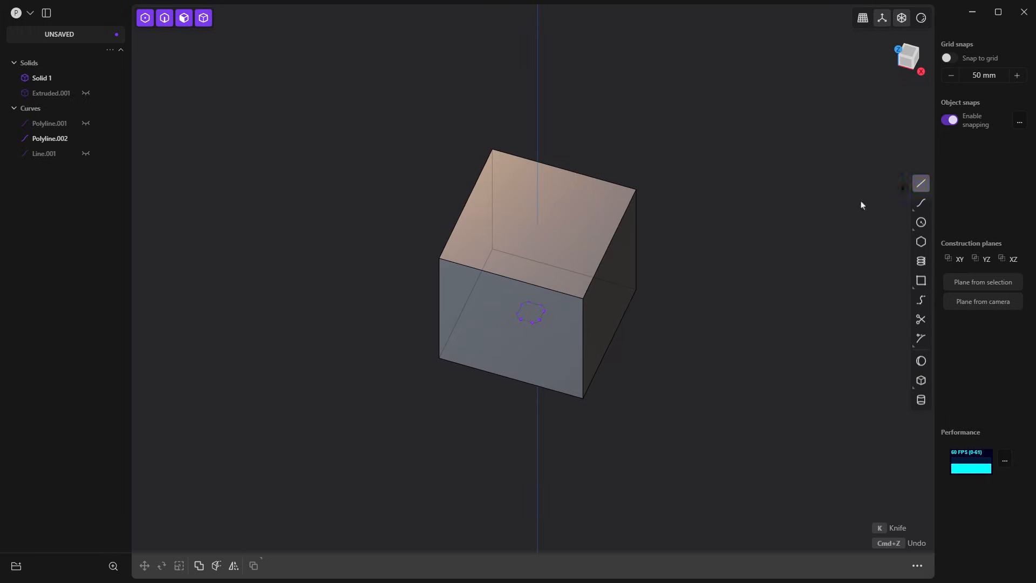
{"action": "left_click", "coordinate": [538, 224]}
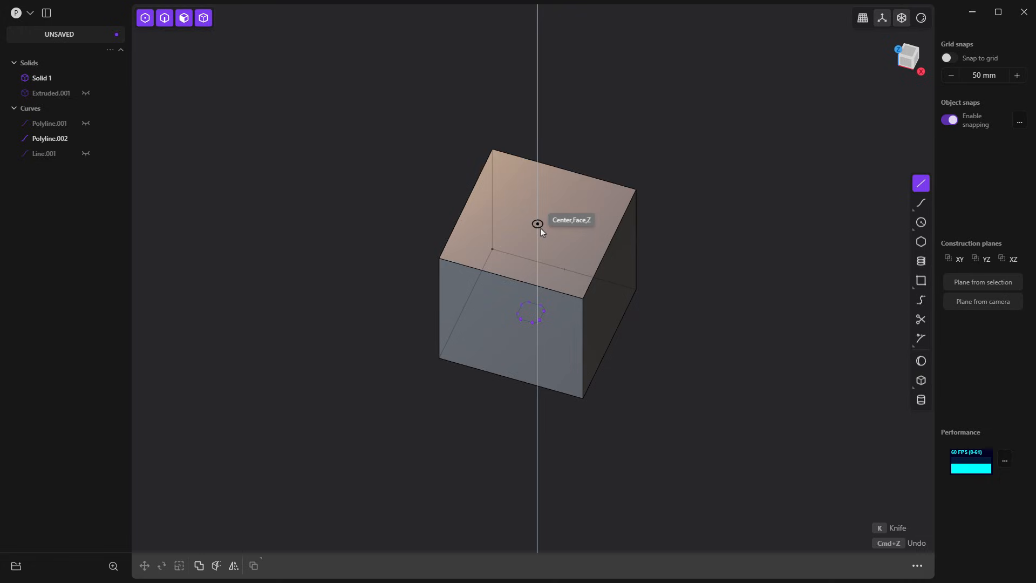
{"action": "left_click", "coordinate": [541, 229]}
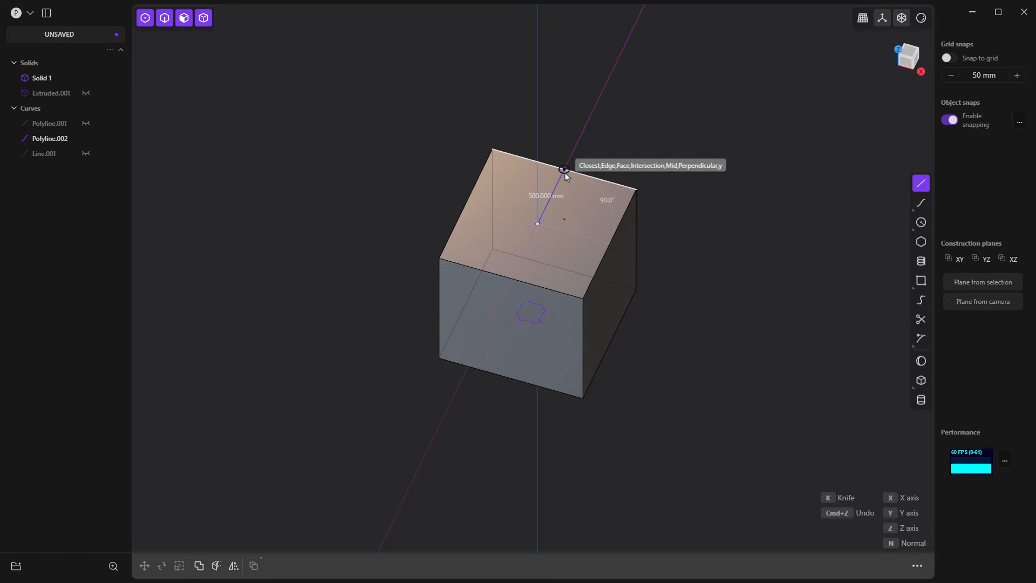
{"action": "left_click", "coordinate": [564, 170]}
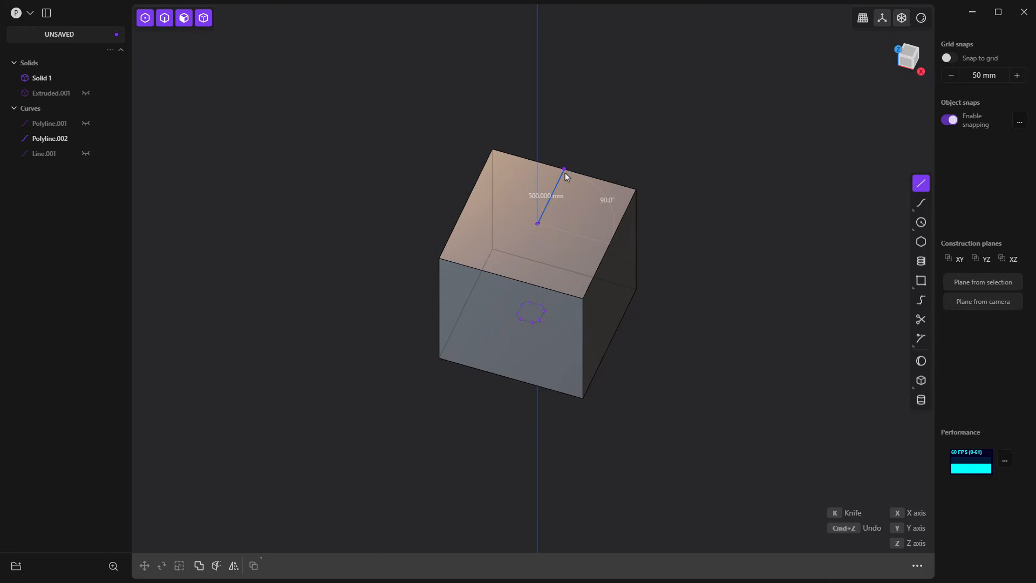
{"action": "left_click", "coordinate": [637, 189]}
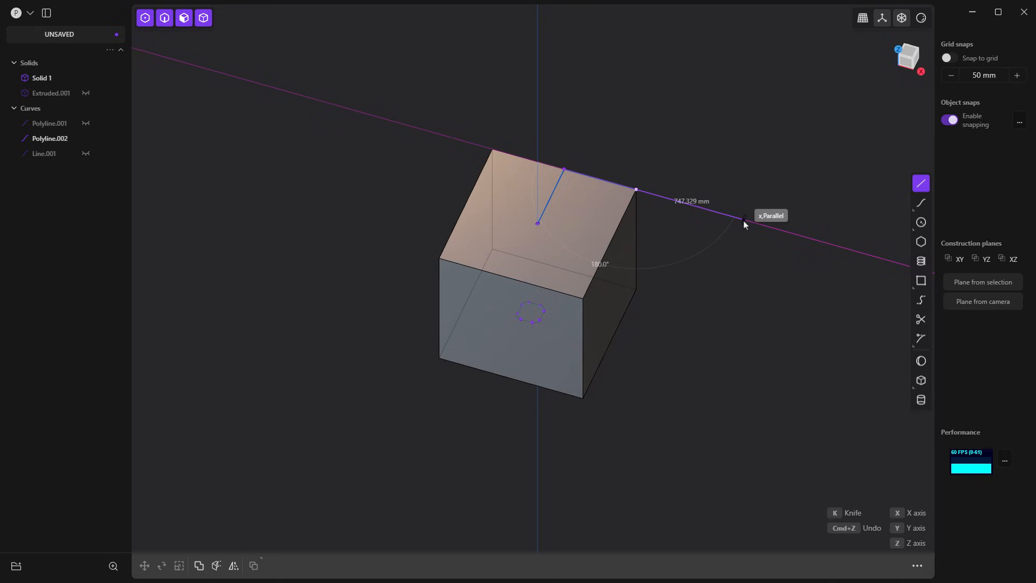
{"action": "left_click", "coordinate": [744, 219]}
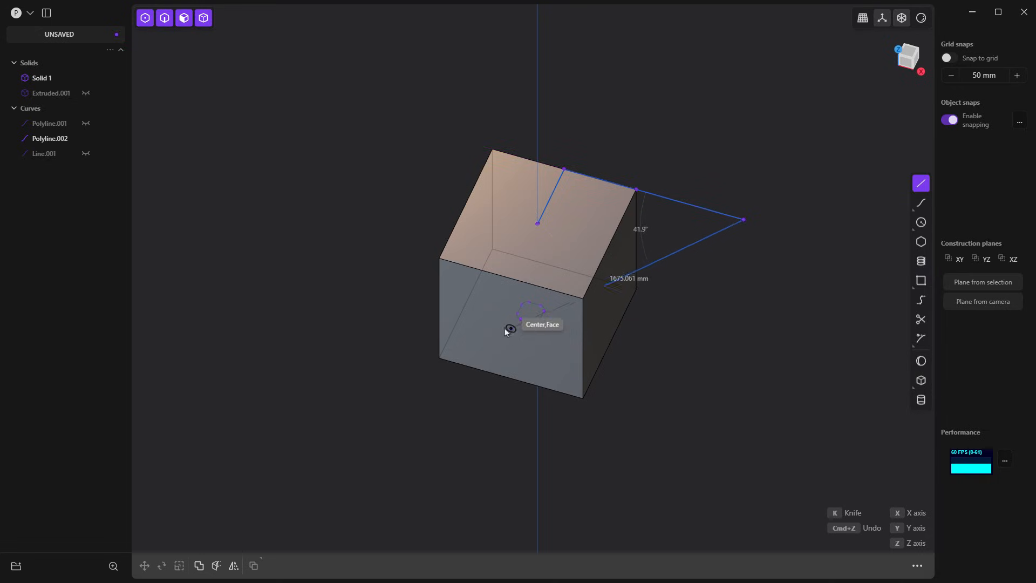
{"action": "left_click", "coordinate": [610, 294]}
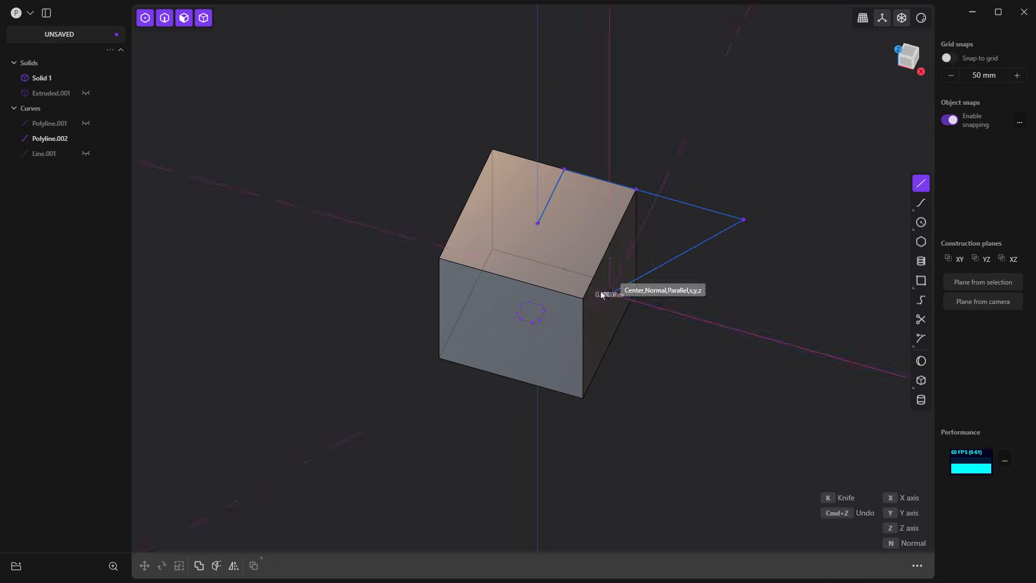
{"action": "left_click", "coordinate": [538, 223]}
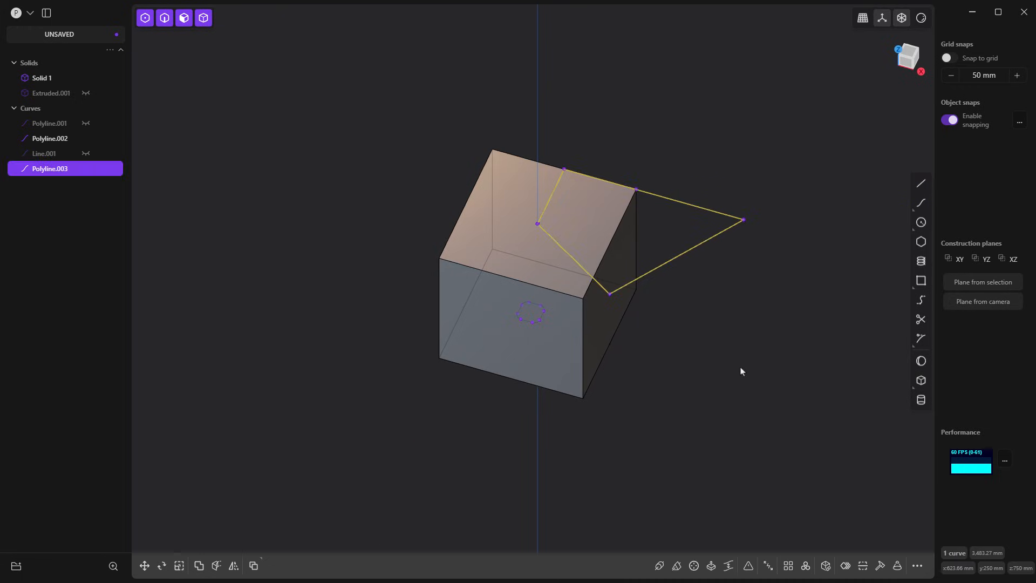
- Hide Solid 1 to isolate the new polyline, and view the object snap options
{"action": "middle_click_drag", "start_coordinate": [736, 365], "coordinate": [716, 327]}
{"action": "left_click", "coordinate": [84, 78]}
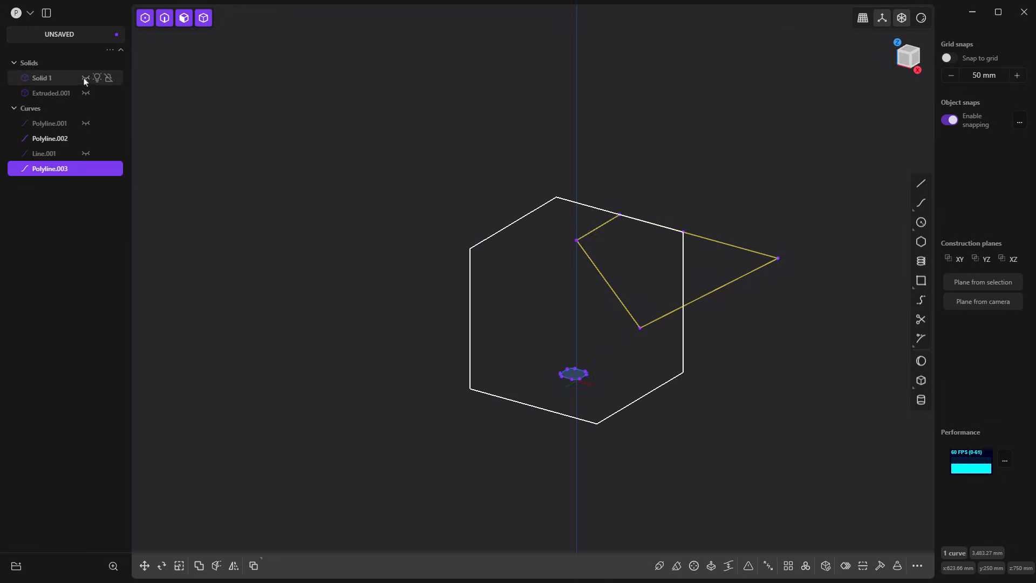
{"action": "middle_click_drag", "start_coordinate": [462, 179], "coordinate": [468, 193]}
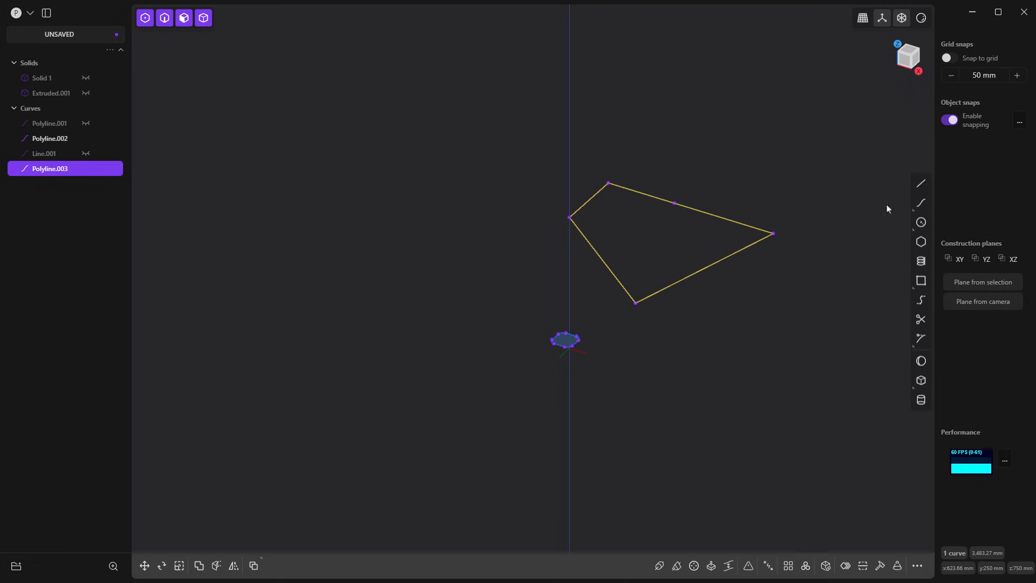
{"action": "left_click", "coordinate": [1019, 125]}
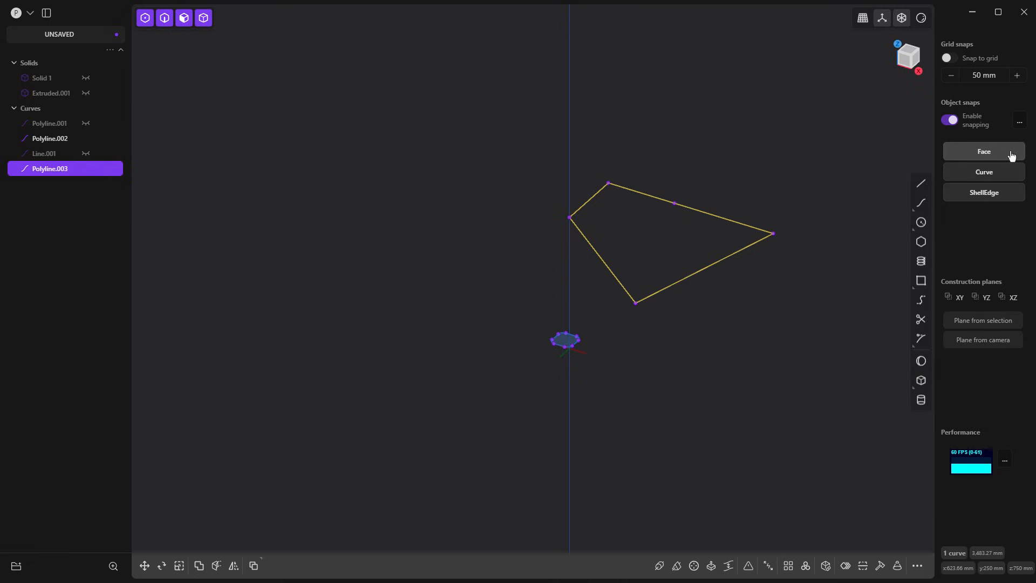
{"action": "left_click", "coordinate": [1020, 126]}
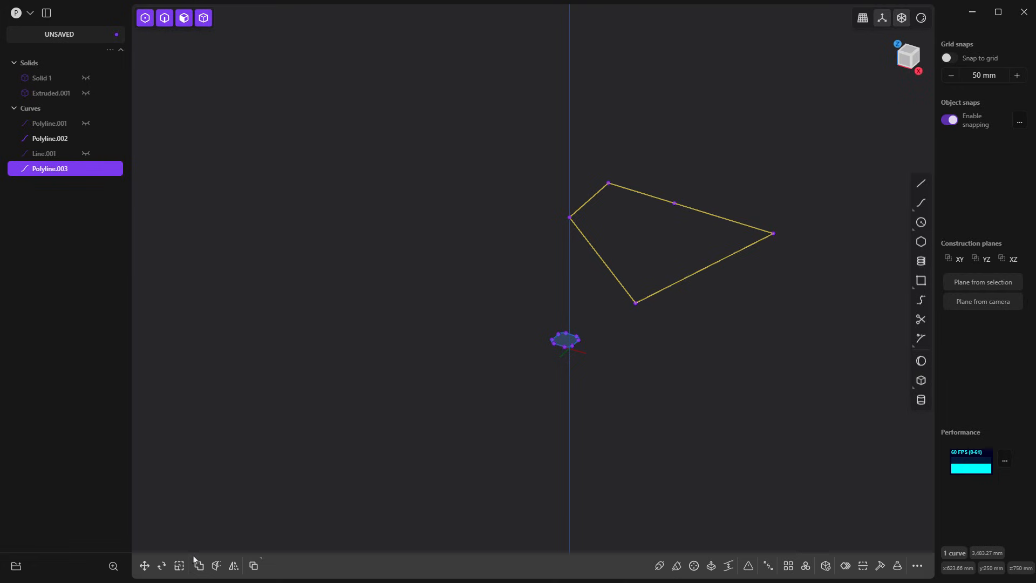
- Flatten the polyline by scaling it to 0 along its vertical axis, with the pivot on the vertex at the back-edge midpoint
{"action": "left_click", "coordinate": [179, 566]}
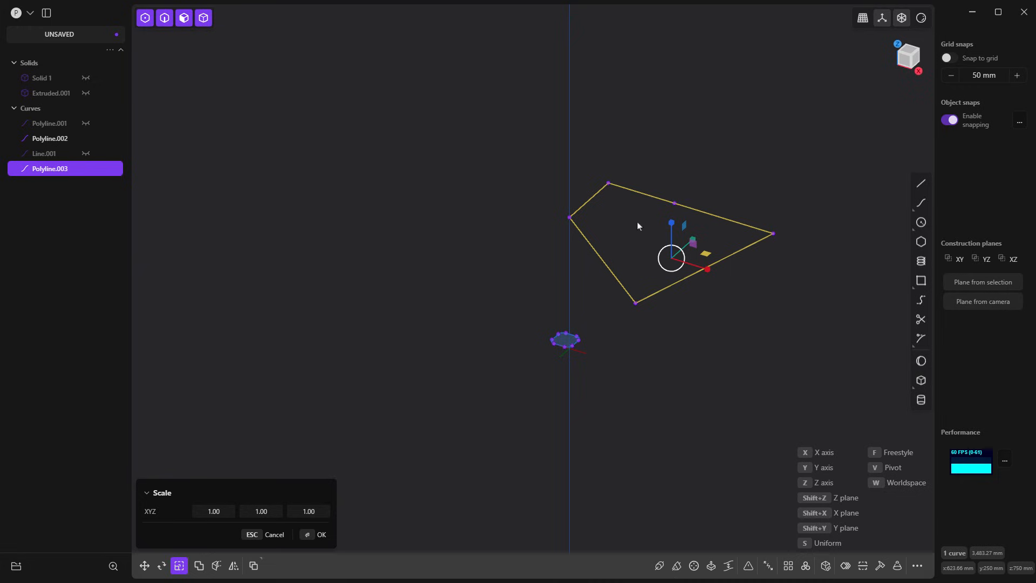
{"action": "middle_click_drag", "start_coordinate": [637, 209], "coordinate": [623, 257]}
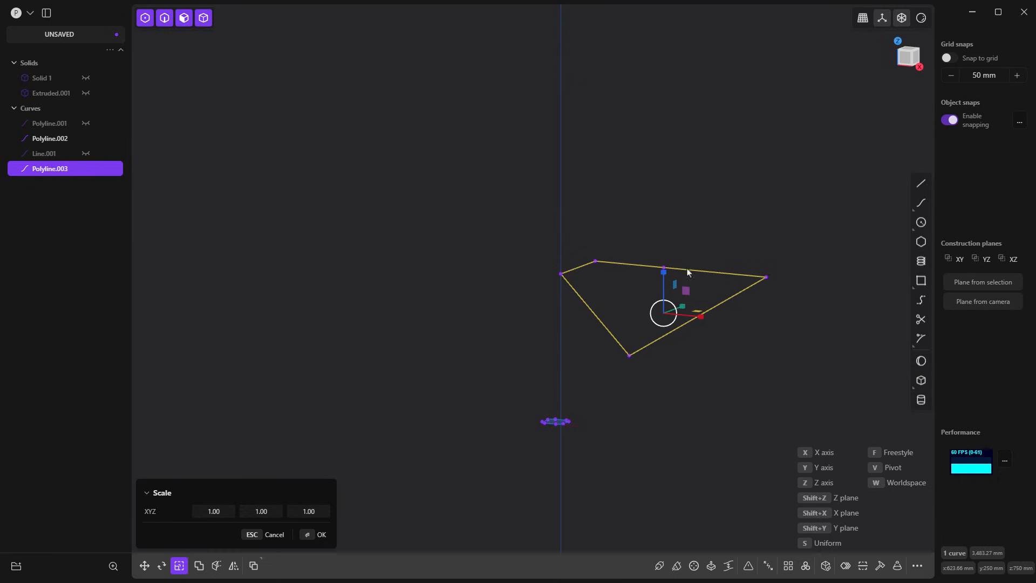
{"action": "middle_click_drag", "start_coordinate": [720, 303], "coordinate": [720, 323]}
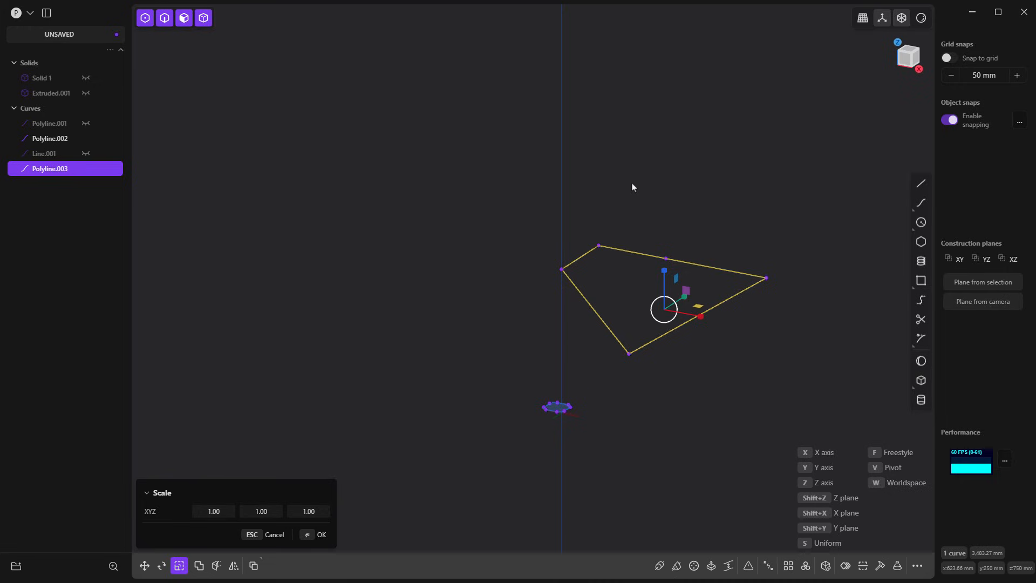
{"action": "key", "text": "v"}
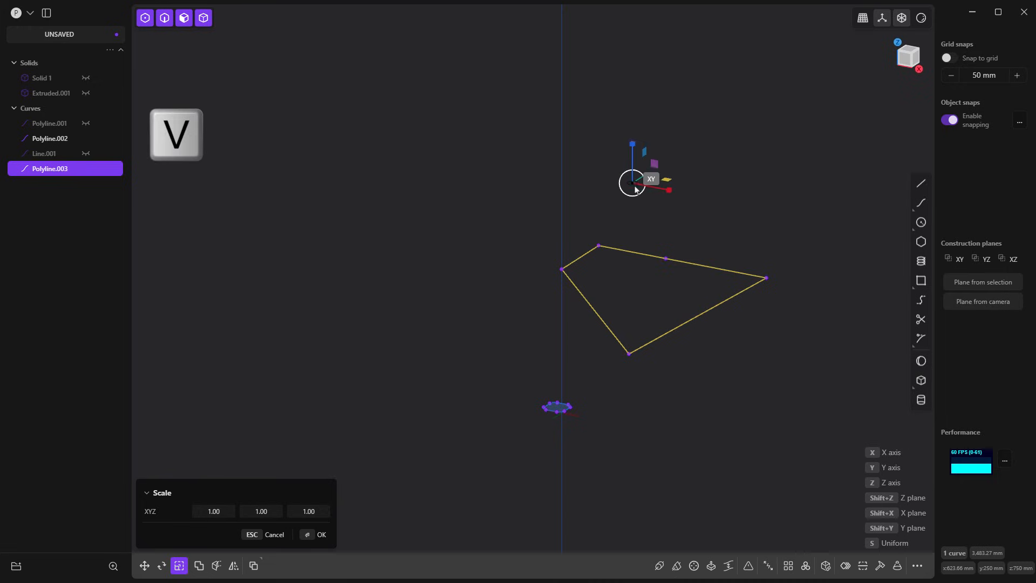
{"action": "left_click", "coordinate": [603, 245]}
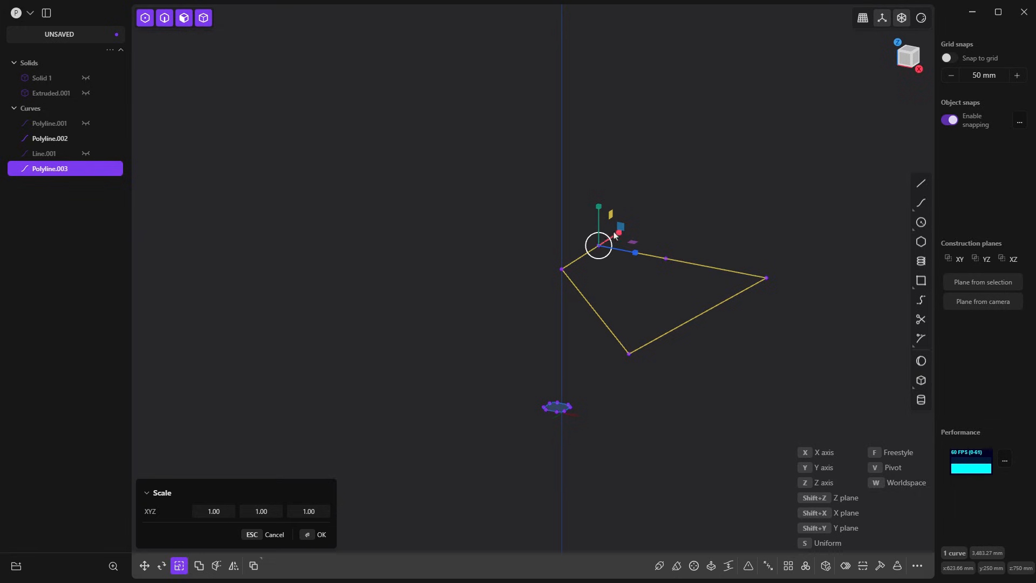
{"action": "left_click_drag", "start_coordinate": [599, 207], "coordinate": [602, 238]}
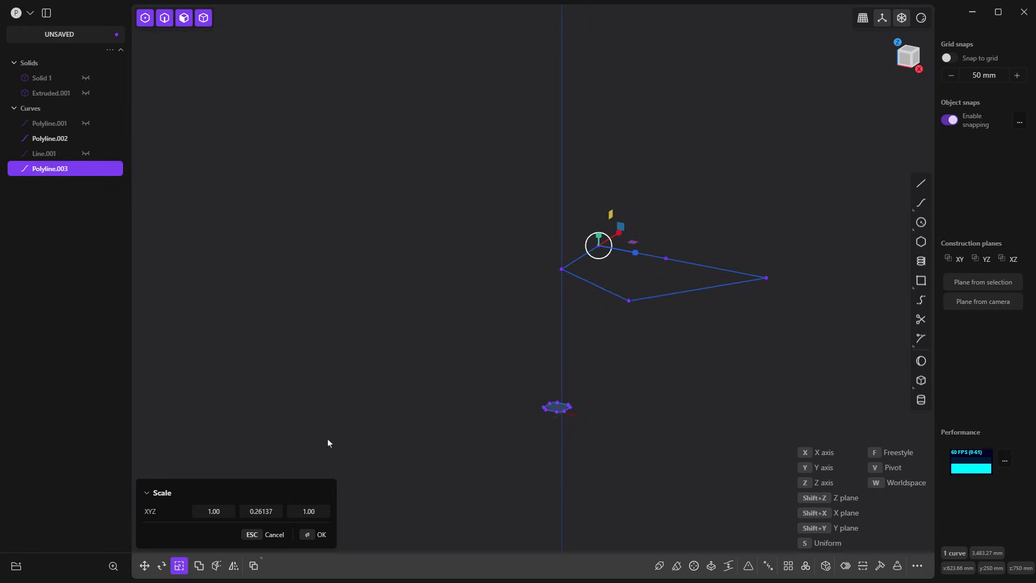
{"action": "left_click", "coordinate": [263, 512]}
{"action": "type", "text": "0"}
{"action": "key", "text": "Return"}
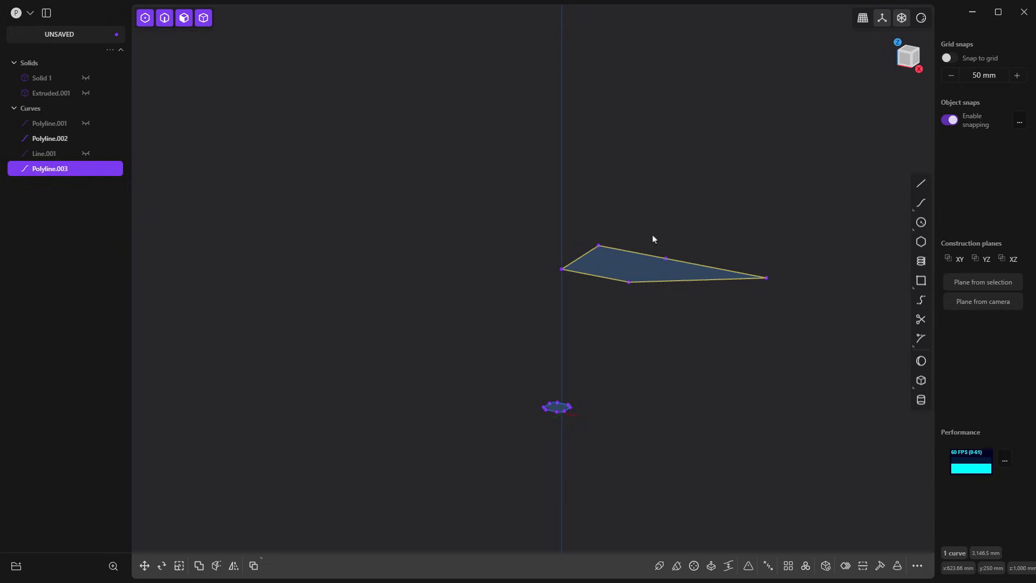
- Extrude the flattened polyline region upward about 272 mm and hide the extruded solid
{"action": "key", "text": "e"}
{"action": "left_click_drag", "start_coordinate": [646, 219], "coordinate": [650, 182]}
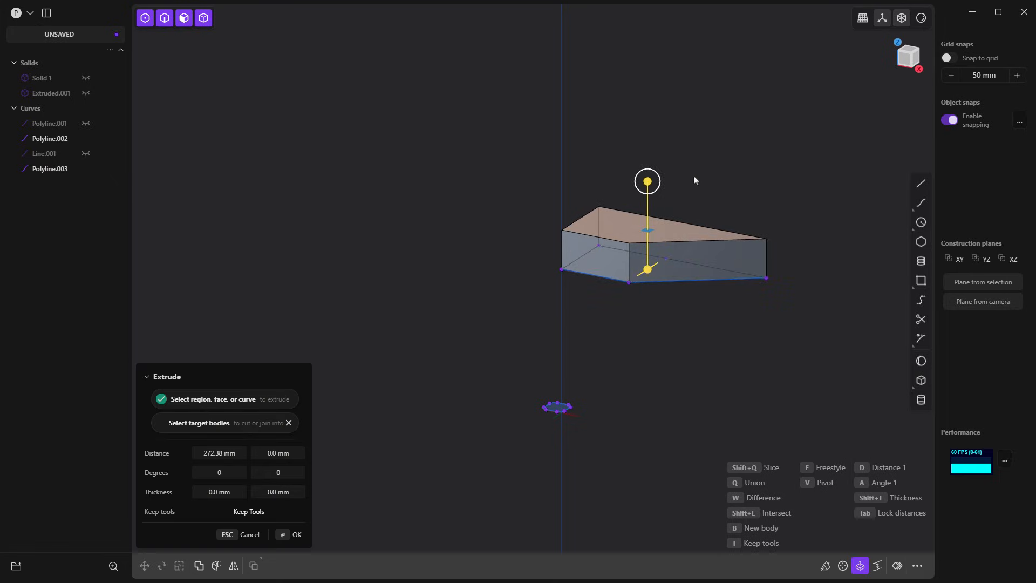
{"action": "key", "text": "Return"}
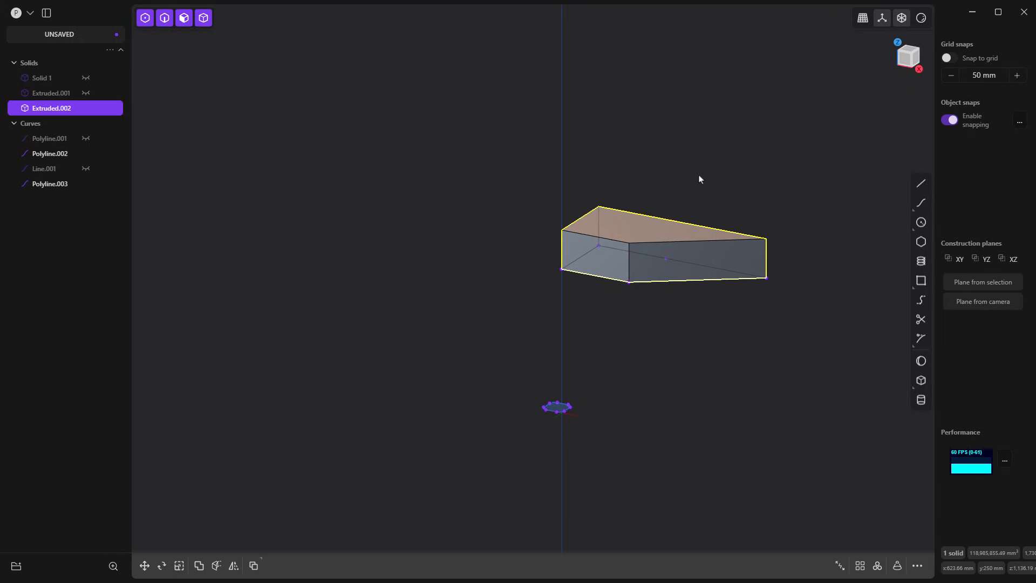
{"action": "left_click", "coordinate": [700, 179]}
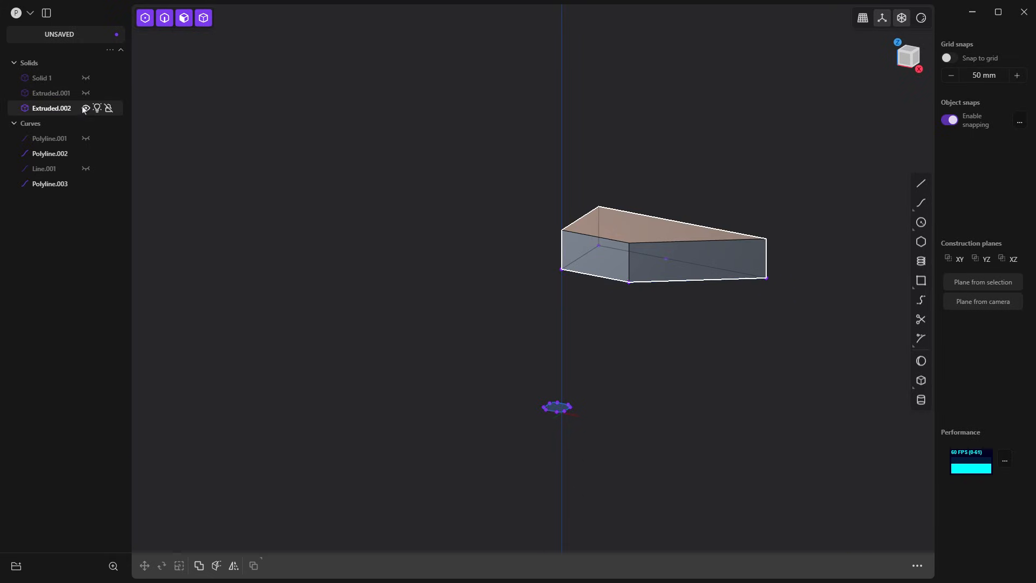
{"action": "left_click", "coordinate": [86, 108]}
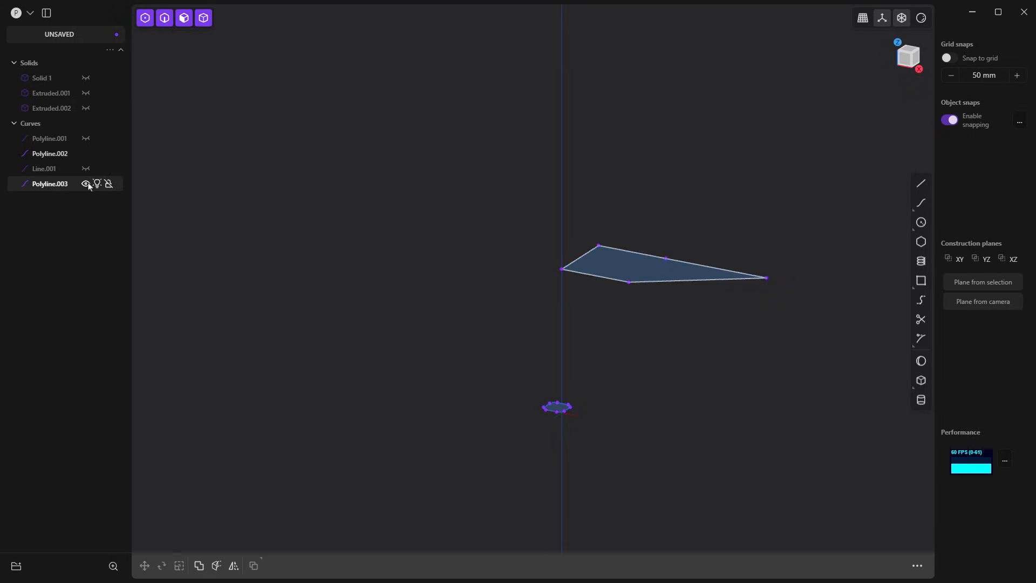
- Hide Polyline.003, focus on the rounded square Polyline.002, and activate the XY construction plane
{"action": "left_click", "coordinate": [86, 183]}
{"action": "middle_click_drag", "start_coordinate": [378, 268], "coordinate": [372, 313]}
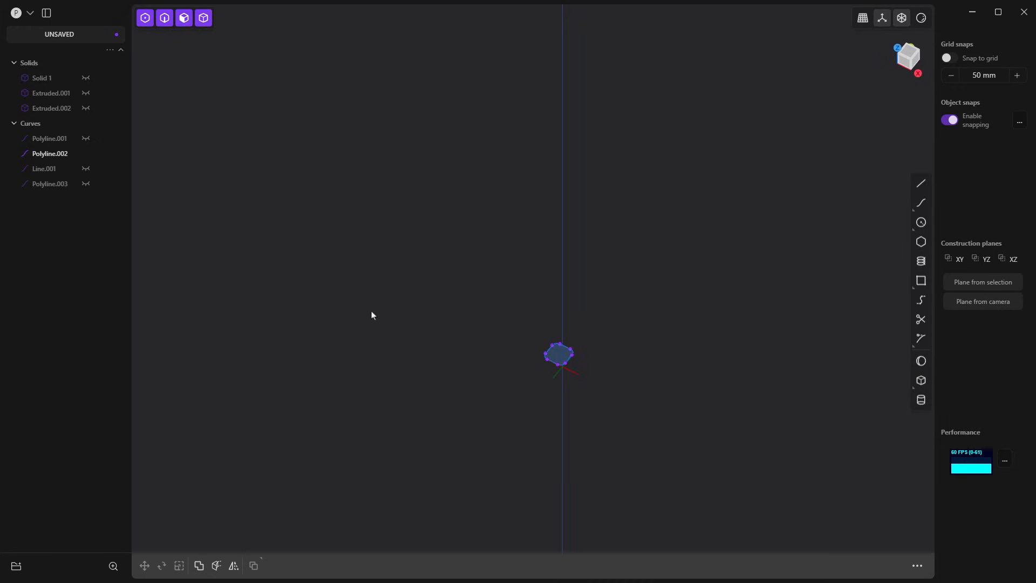
{"action": "left_click", "coordinate": [57, 159]}
{"action": "key", "text": "slash"}
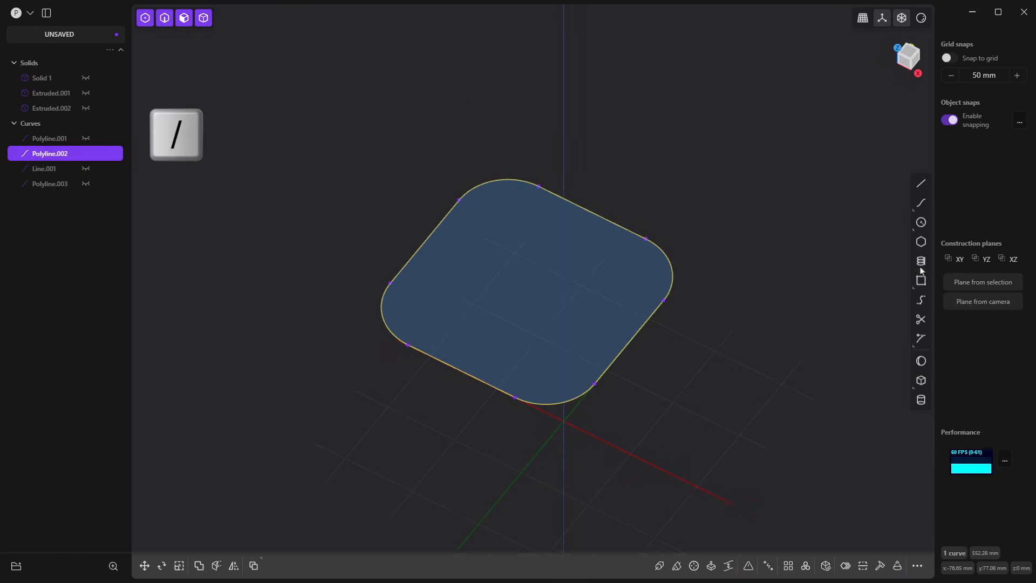
{"action": "double_click", "coordinate": [958, 260]}
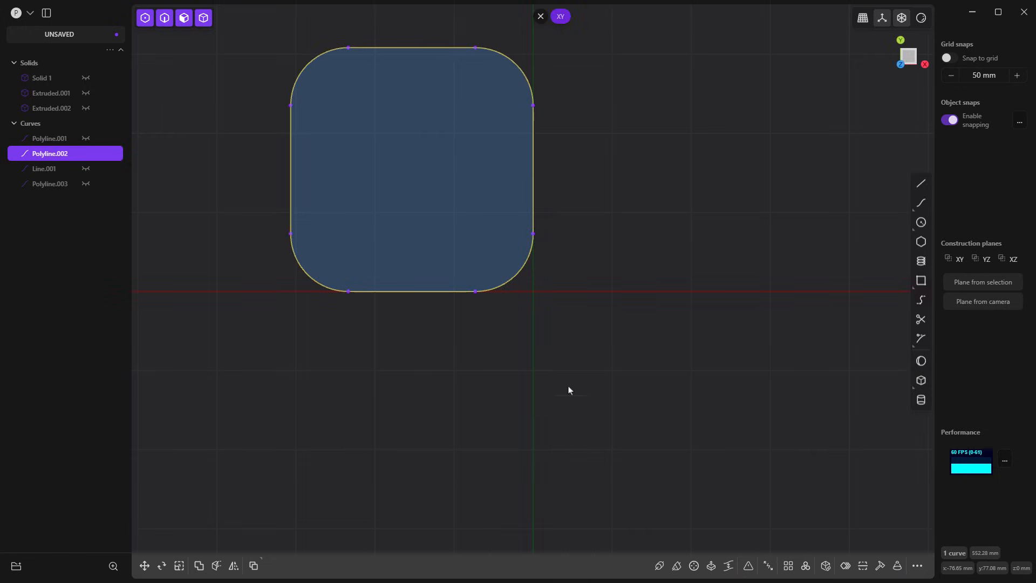
{"action": "middle_click_drag", "start_coordinate": [579, 338], "coordinate": [532, 441], "text": "shift"}
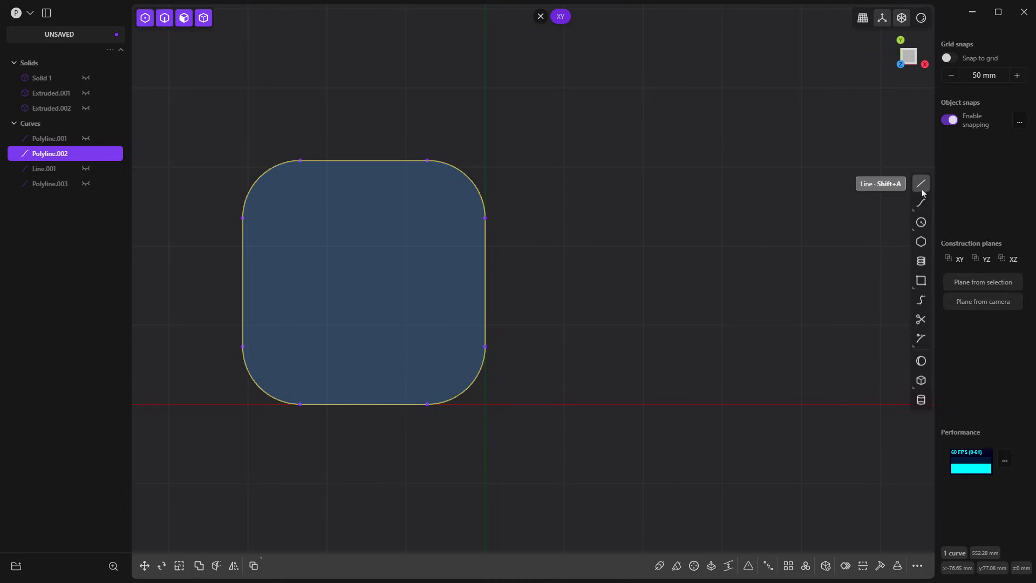
- Draw two circles beside the rounded square, a nearer one of about 45 mm radius and an upper, farther one of about 67 mm radius
{"action": "left_click", "coordinate": [922, 223]}
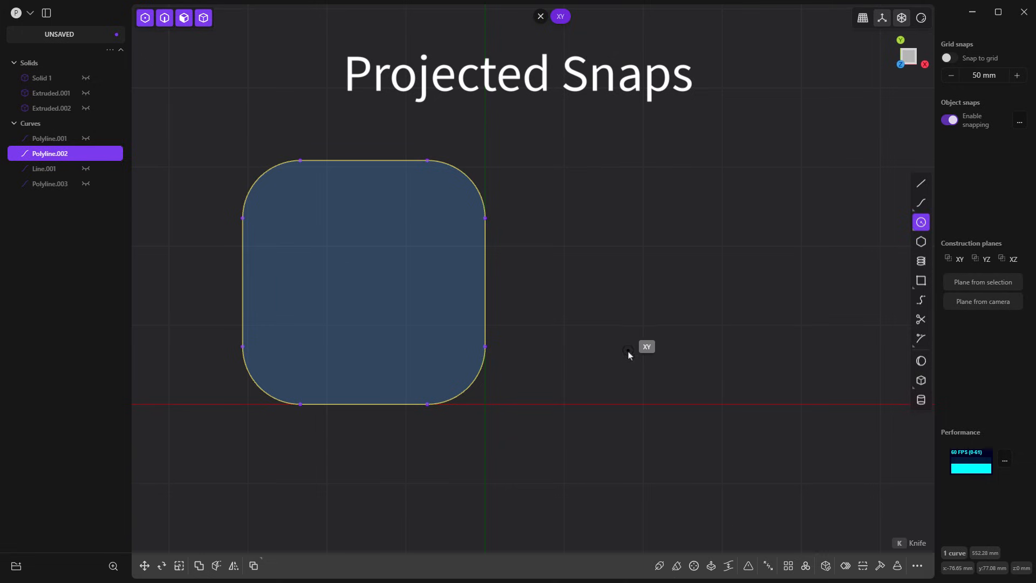
{"action": "left_click", "coordinate": [619, 318]}
{"action": "left_click", "coordinate": [664, 363]}
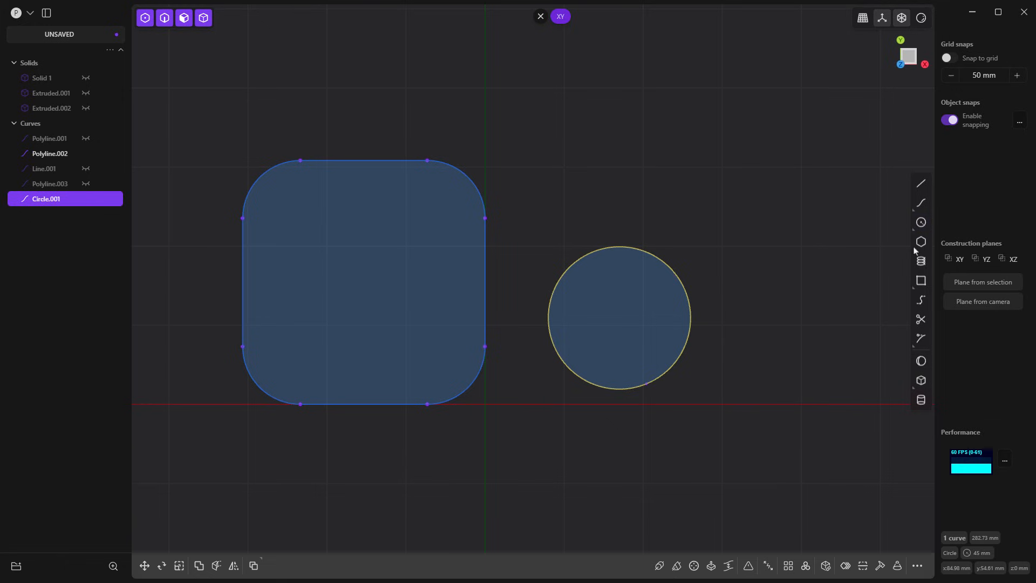
{"action": "left_click", "coordinate": [922, 222]}
{"action": "left_click", "coordinate": [812, 170]}
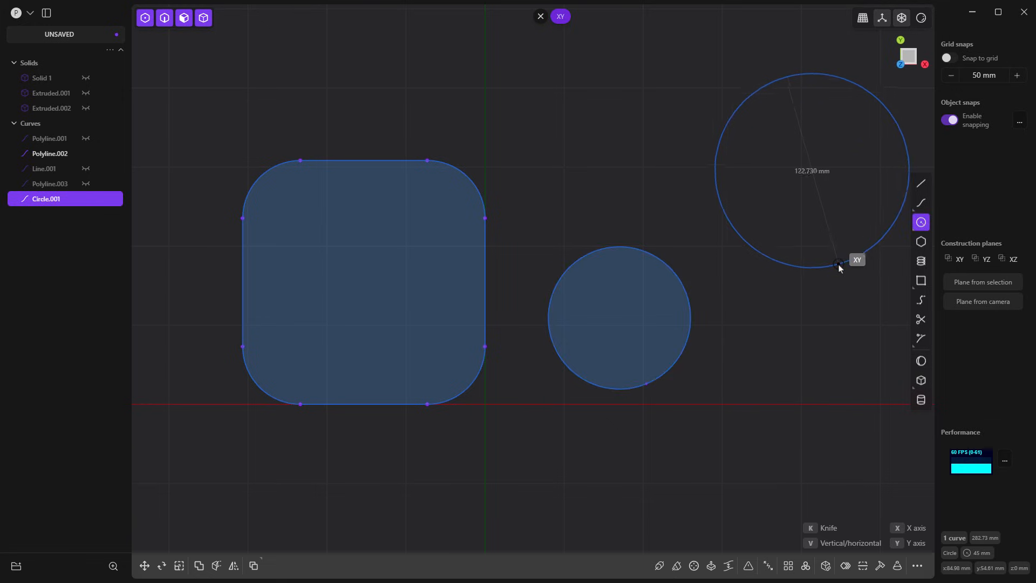
{"action": "left_click", "coordinate": [839, 273]}
{"action": "scroll", "coordinate": [642, 324], "scroll_direction": "down", "scroll_amount": 3}
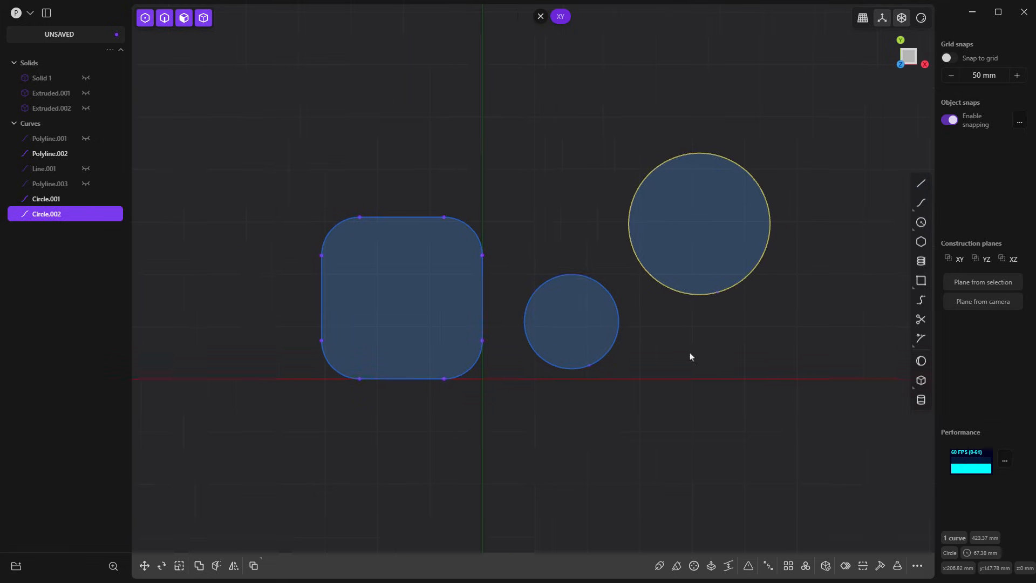
- Draw a line about 104 mm long, tangent to the small circle's upper side and the large circle's lower side
{"action": "left_click", "coordinate": [922, 184]}
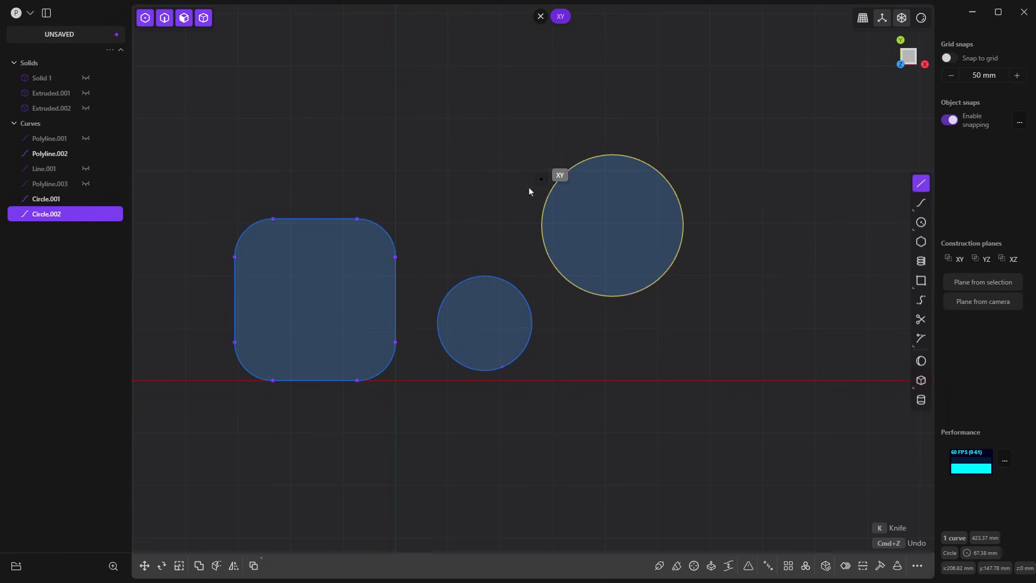
{"action": "left_click", "coordinate": [449, 291]}
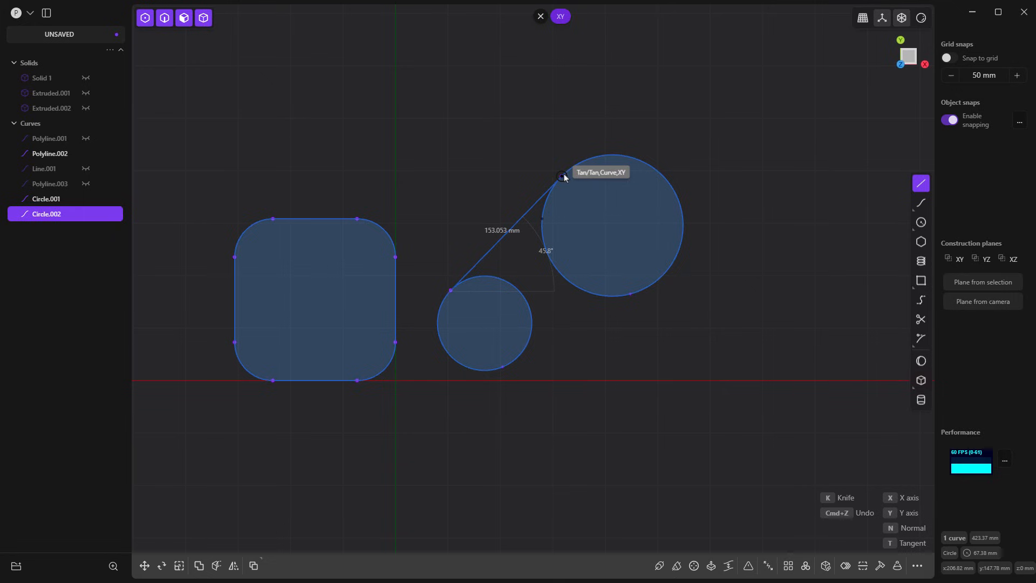
{"action": "left_click", "coordinate": [600, 296]}
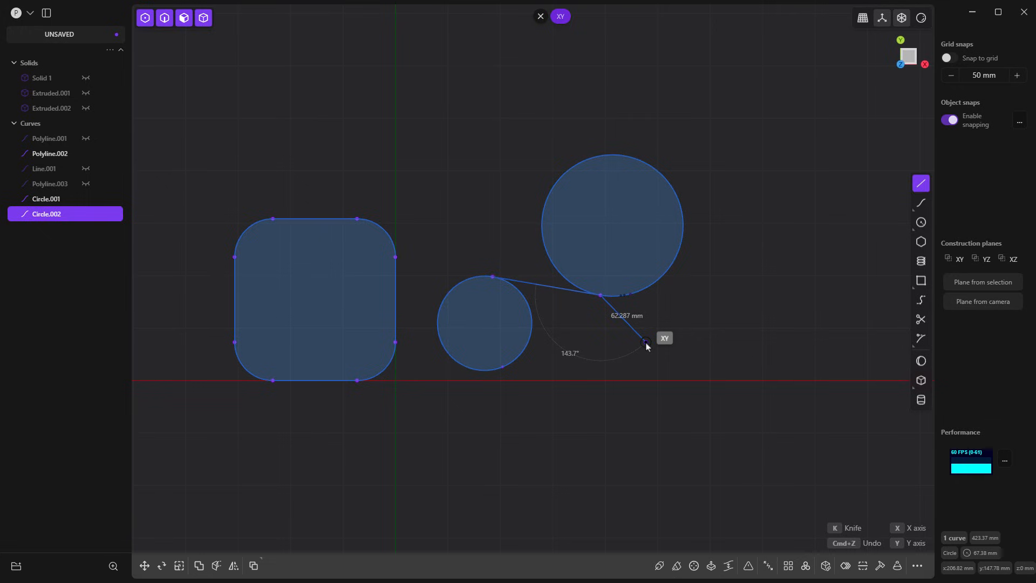
{"action": "right_click", "coordinate": [671, 325]}
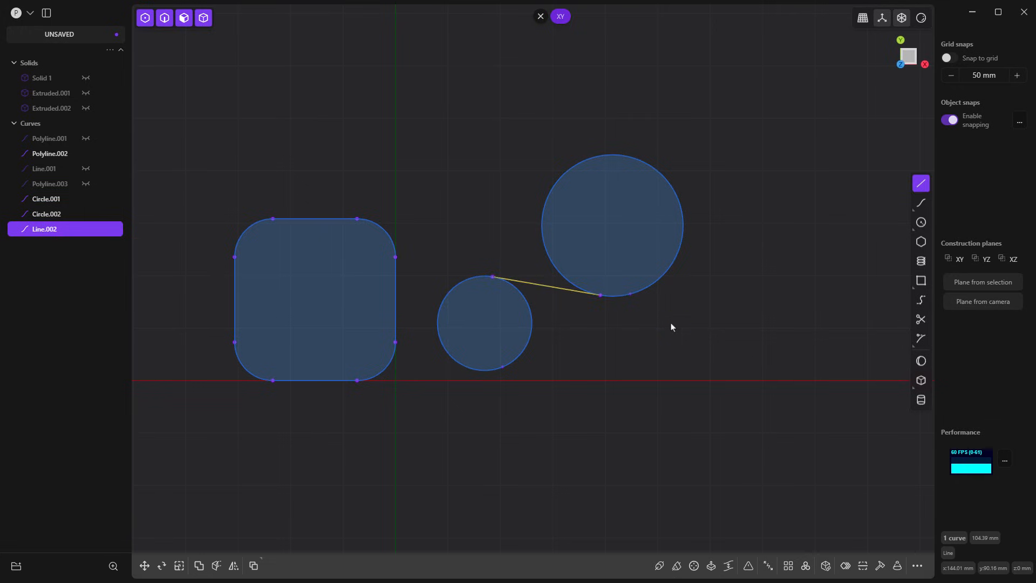
- Draw a two-segment polyline tangent from the large circle's upper edge to an outer corner point and tangent onto the small circle's far side
{"action": "left_click", "coordinate": [922, 183]}
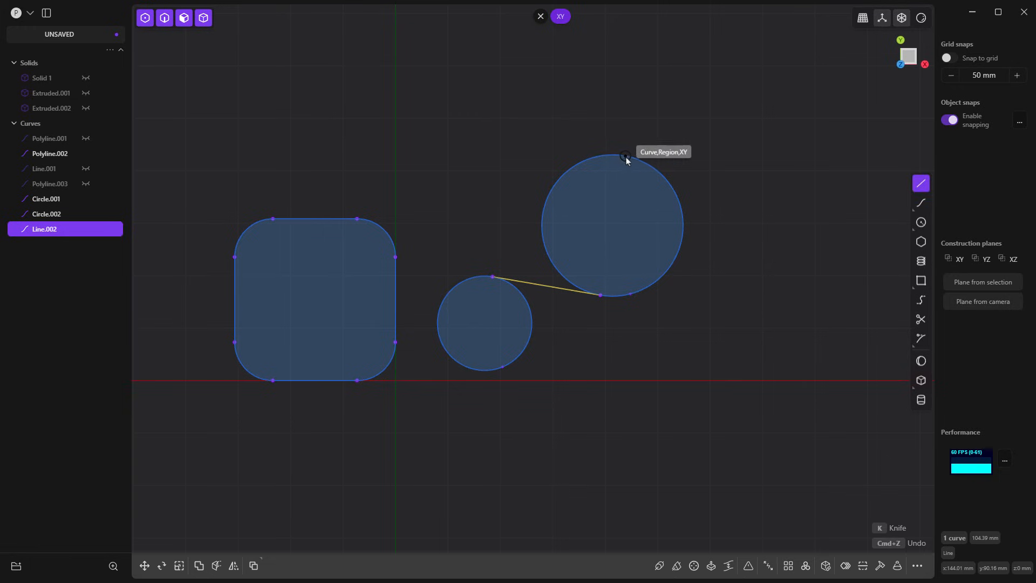
{"action": "left_click", "coordinate": [595, 157]}
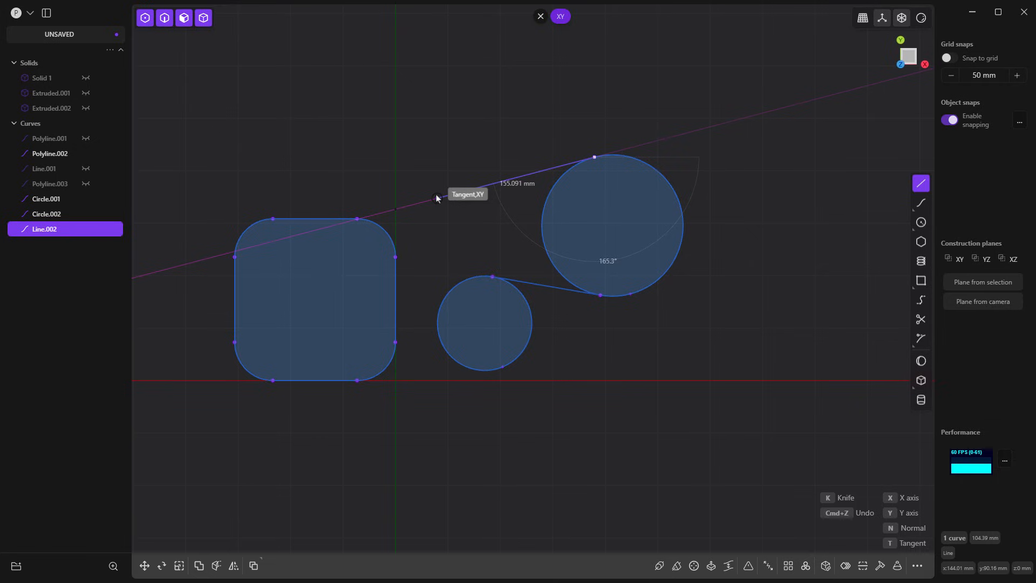
{"action": "left_click", "coordinate": [460, 191]}
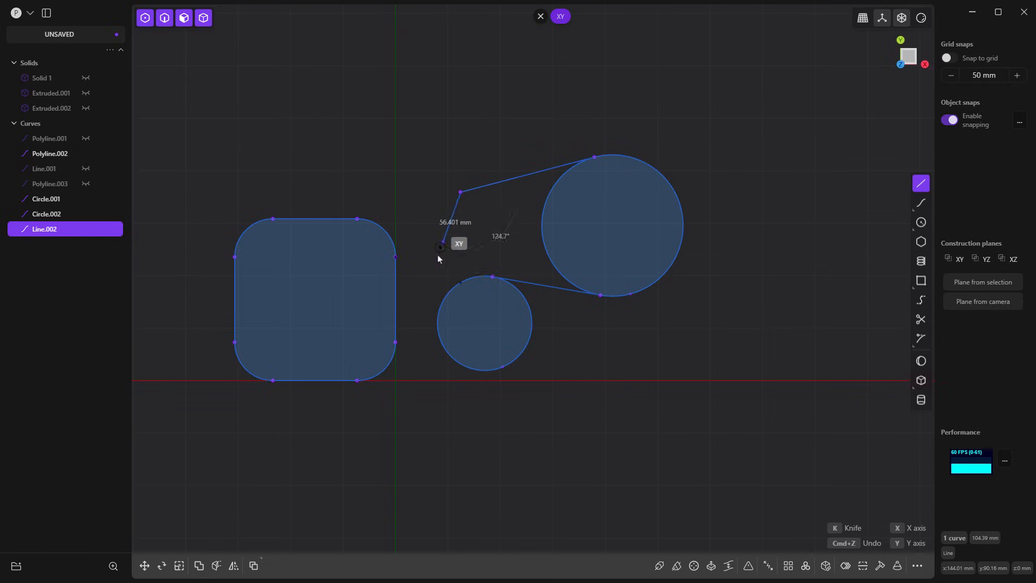
{"action": "left_click", "coordinate": [438, 314]}
{"action": "key", "text": "Return"}
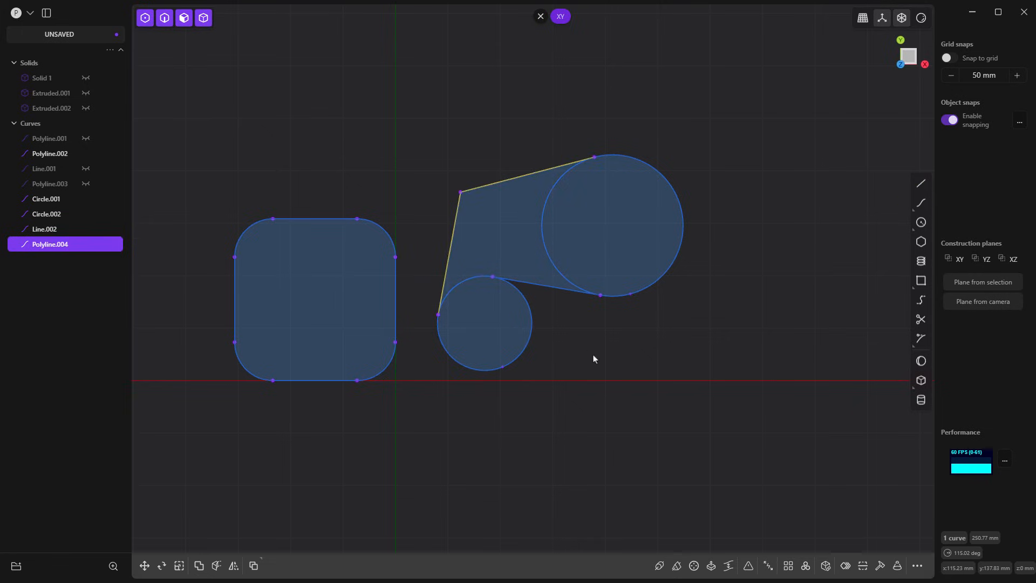
- Fillet the outer corner vertex of the two-segment polyline with a large rounded arc
{"action": "left_click", "coordinate": [543, 286]}
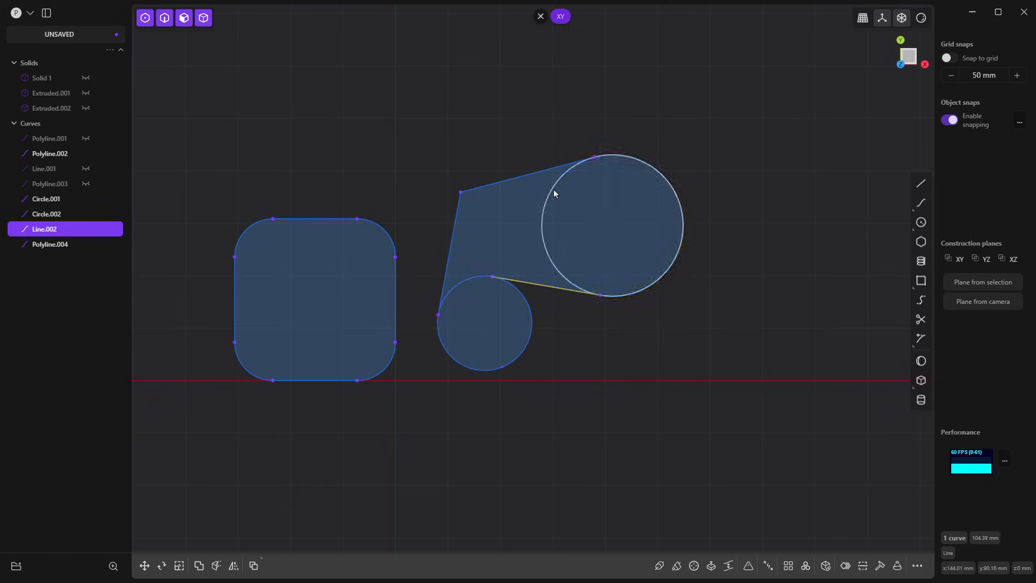
{"action": "left_click", "coordinate": [554, 171]}
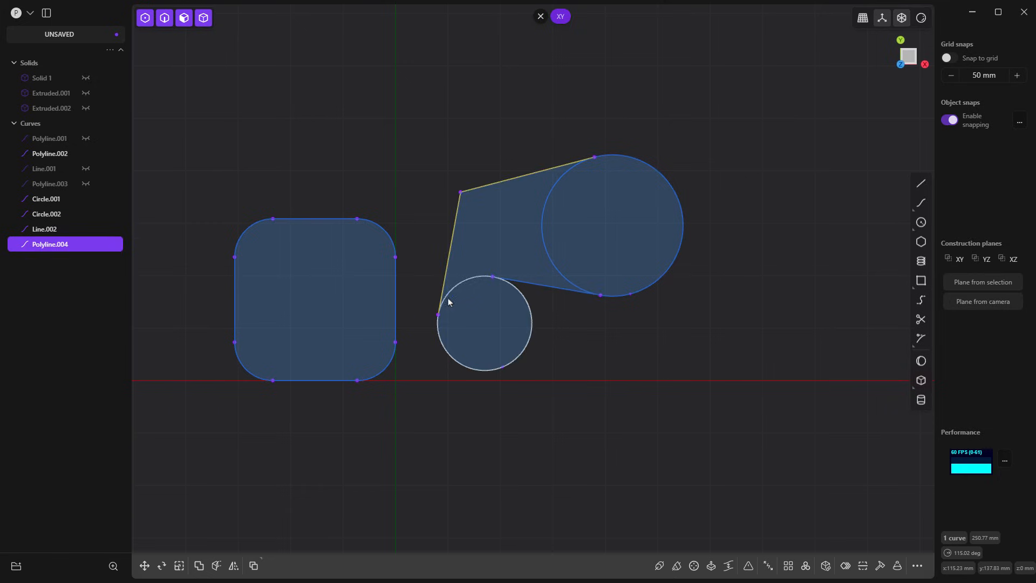
{"action": "left_click", "coordinate": [460, 193]}
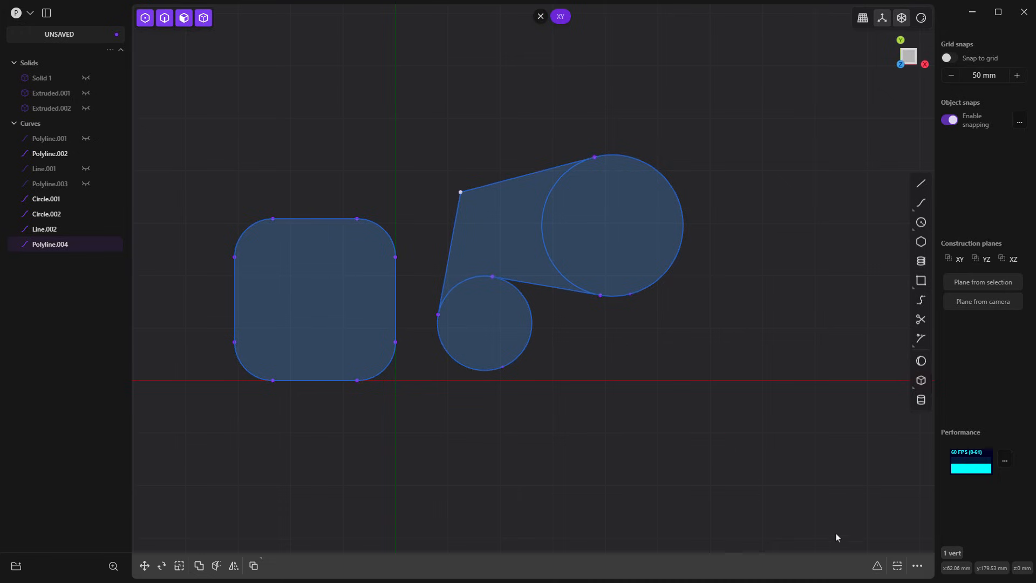
{"action": "left_click", "coordinate": [877, 567]}
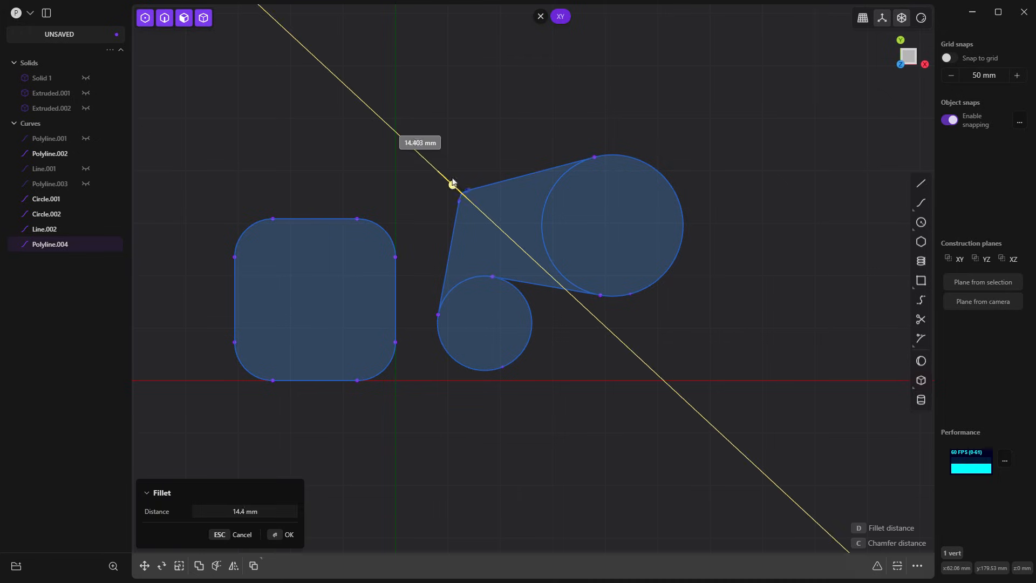
{"action": "left_click", "coordinate": [483, 119]}
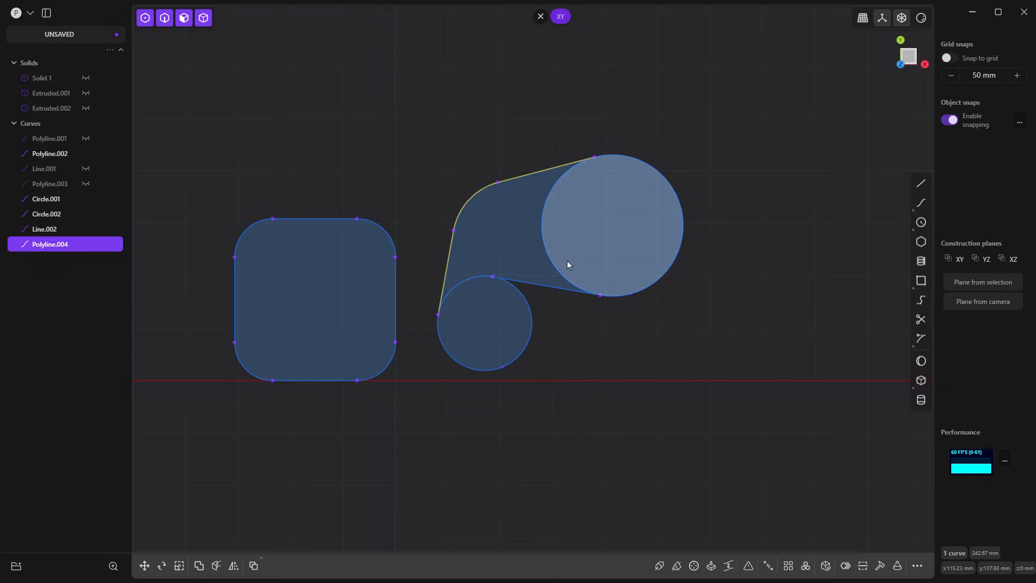
{"action": "left_click", "coordinate": [623, 342]}
- Draw a line about 152 mm long tangent to the lower sides of the small and large circles
{"action": "left_click", "coordinate": [921, 184]}
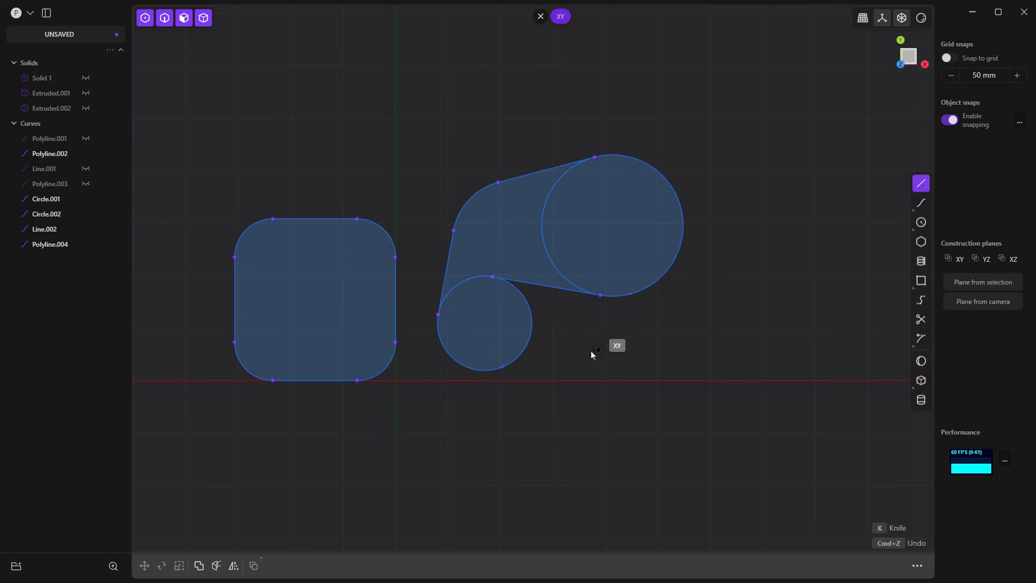
{"action": "left_click", "coordinate": [495, 379]}
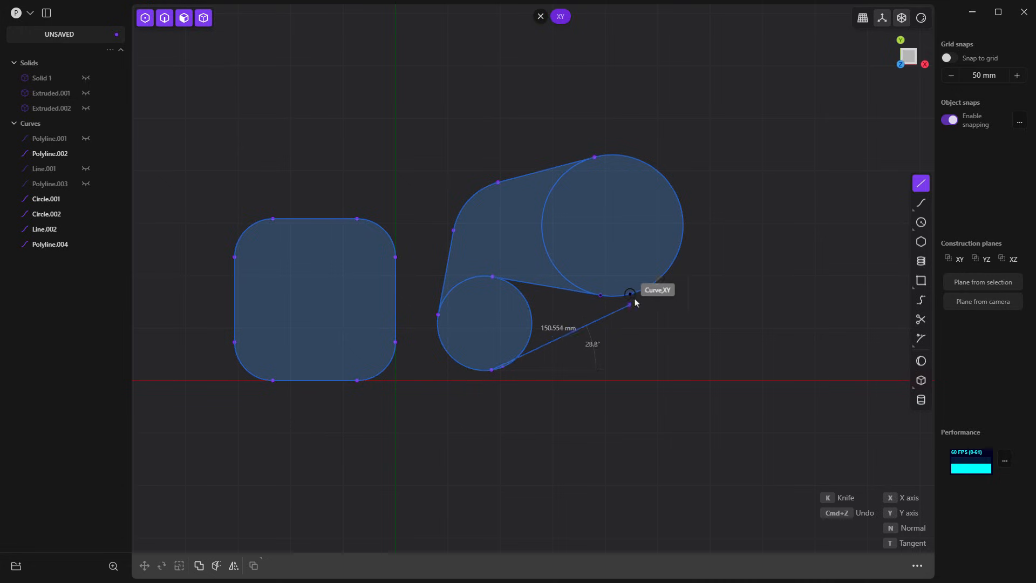
{"action": "left_click", "coordinate": [648, 287]}
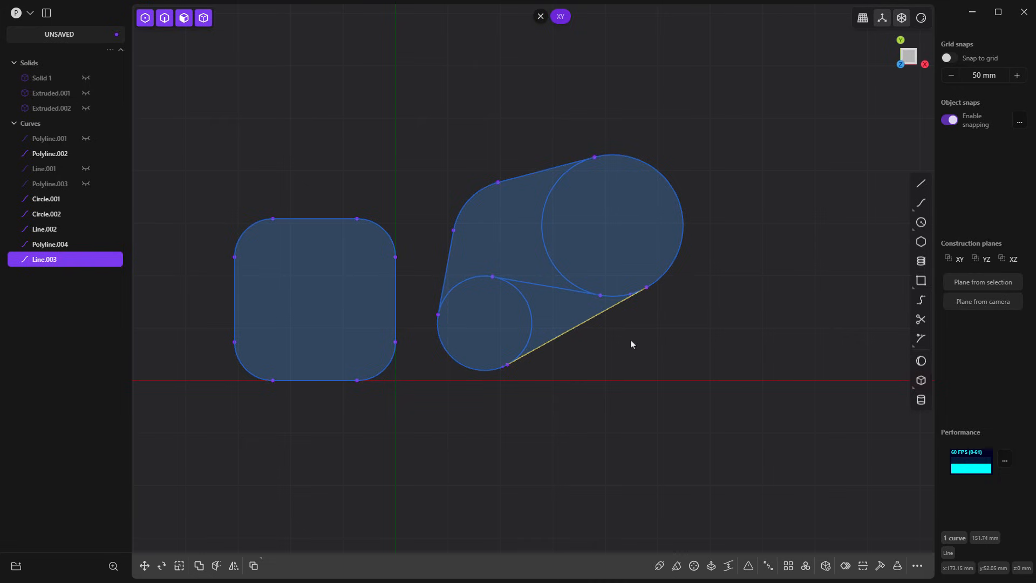
{"action": "left_click", "coordinate": [687, 334]}
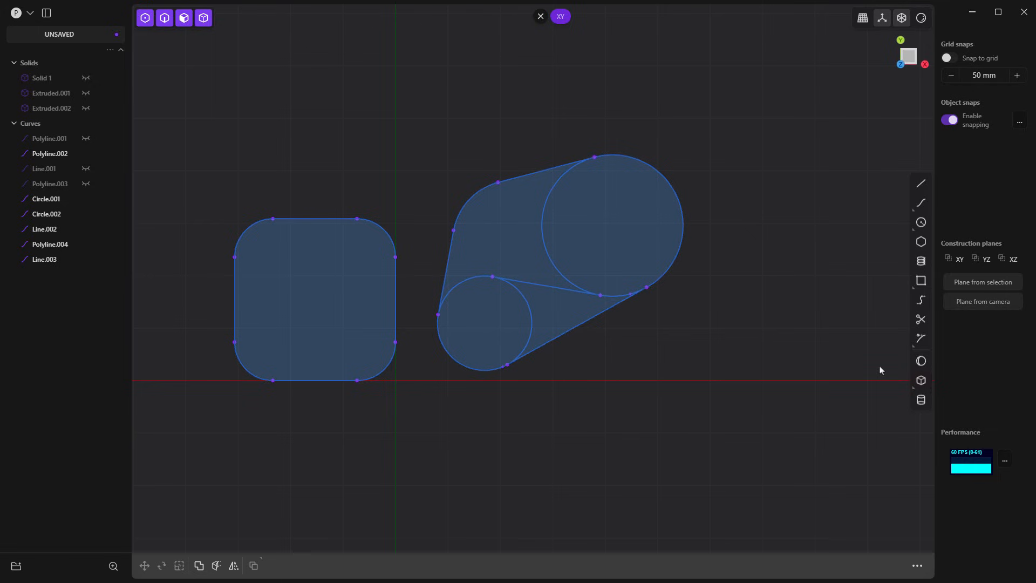
{"action": "left_click", "coordinate": [615, 188]}
{"action": "left_click", "coordinate": [491, 216]}
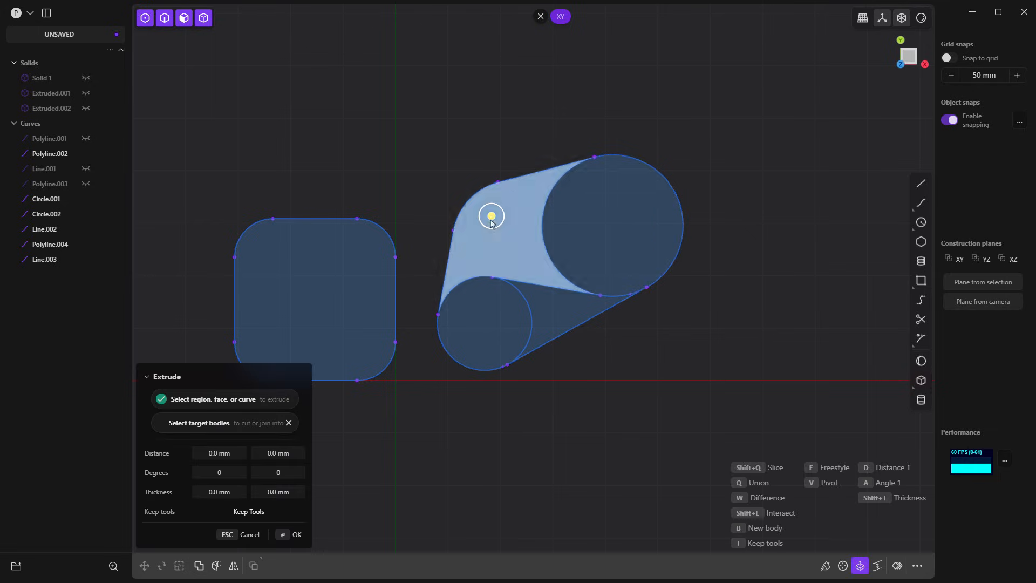
{"action": "left_click", "coordinate": [484, 312]}
{"action": "left_click", "coordinate": [548, 305]}
{"action": "left_click", "coordinate": [751, 334]}
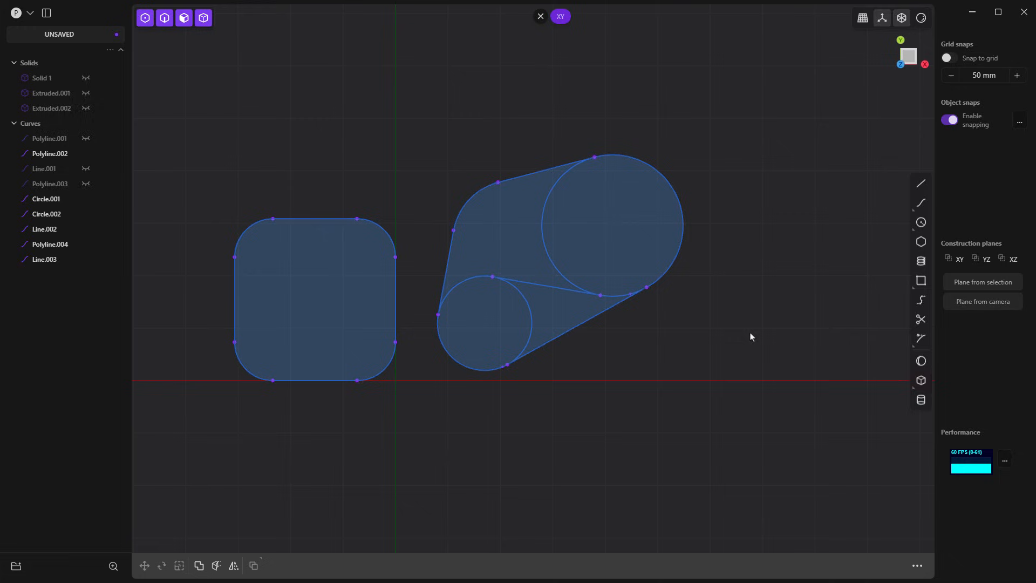
- Trim away the circles' inner arcs and the inner tangent line, keeping only the outer outline
{"action": "left_click", "coordinate": [921, 320]}
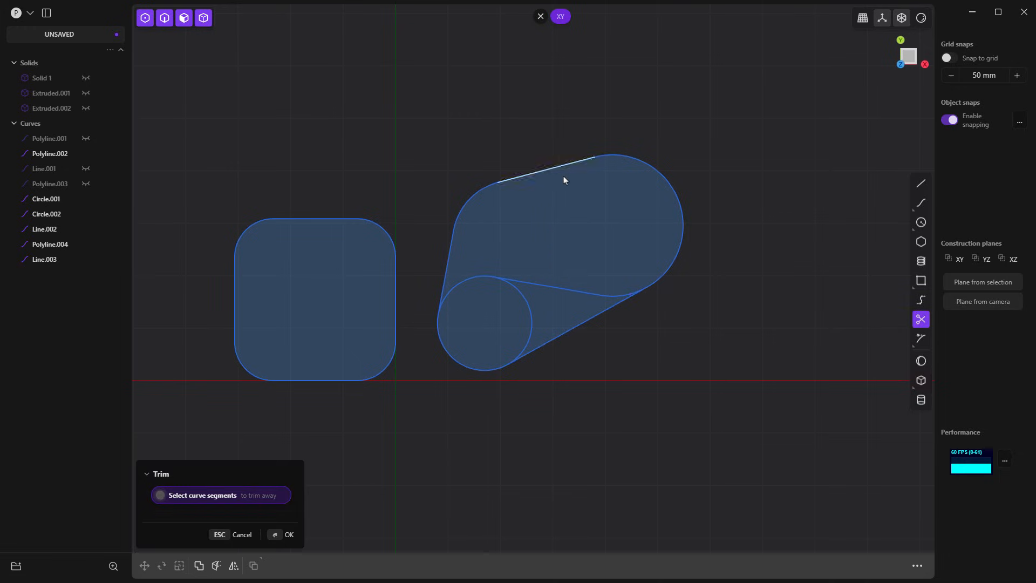
{"action": "left_click", "coordinate": [506, 286]}
{"action": "left_click", "coordinate": [575, 290]}
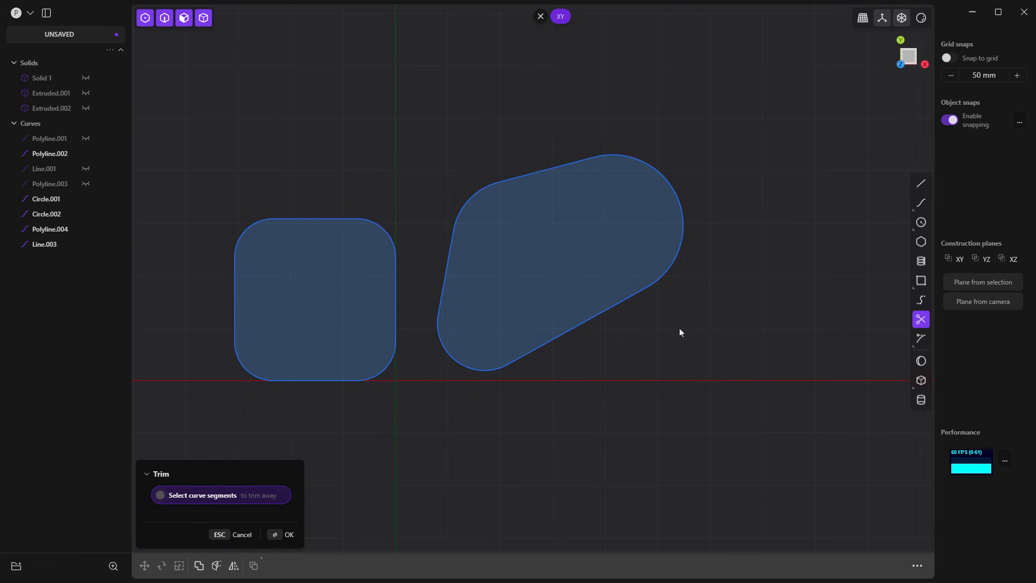
{"action": "key", "text": "Return"}
{"action": "left_click_drag", "start_coordinate": [751, 462], "coordinate": [430, 87]}
{"action": "key", "text": "e"}
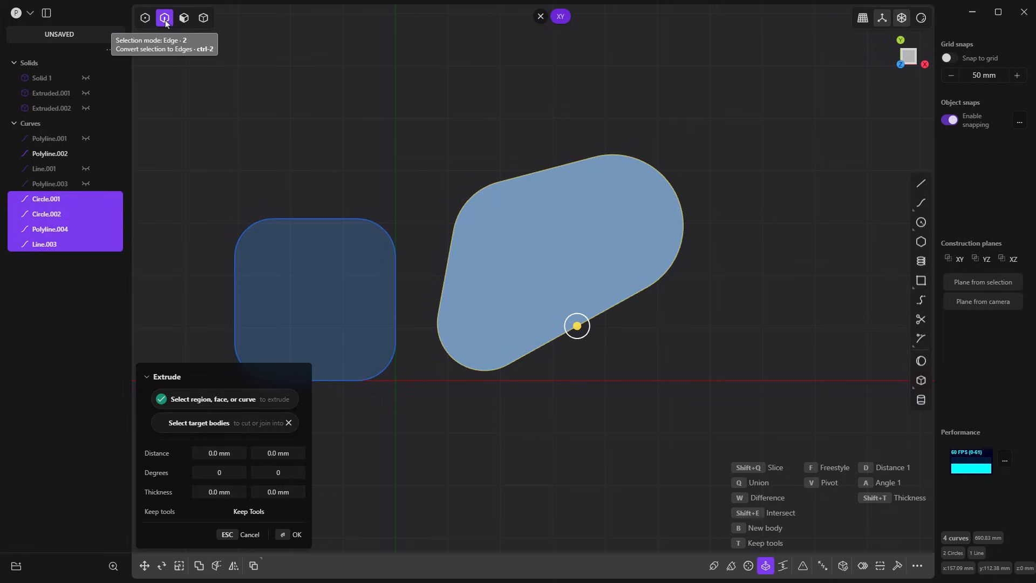
{"action": "key", "text": "Escape"}
- Join the four outline curves into one using edge selection mode, re-enable all selection modes, and select the joined curve
{"action": "left_click_drag", "start_coordinate": [731, 444], "coordinate": [431, 123]}
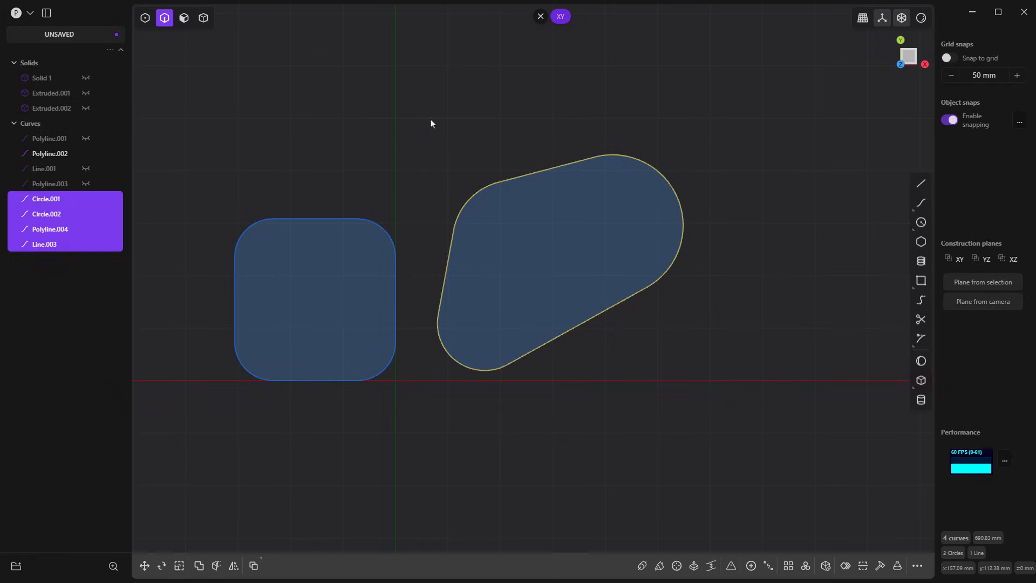
{"action": "left_click", "coordinate": [751, 566]}
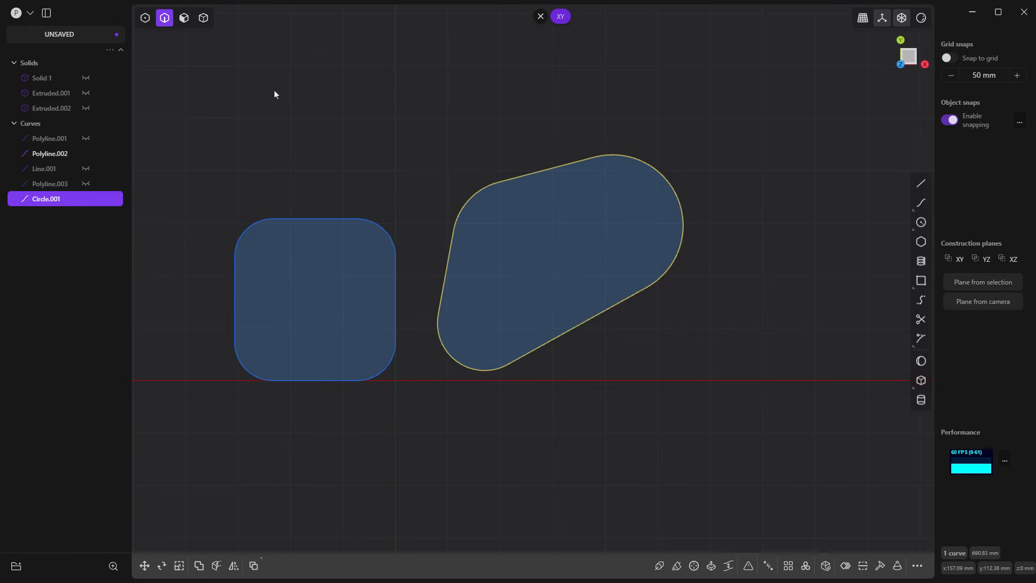
{"action": "key", "text": "5"}
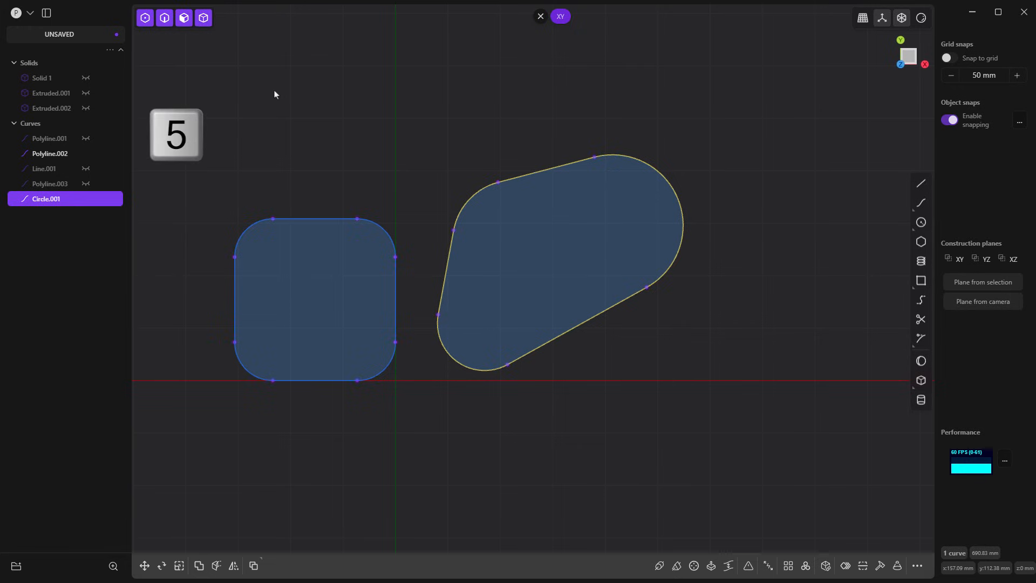
{"action": "left_click", "coordinate": [581, 96]}
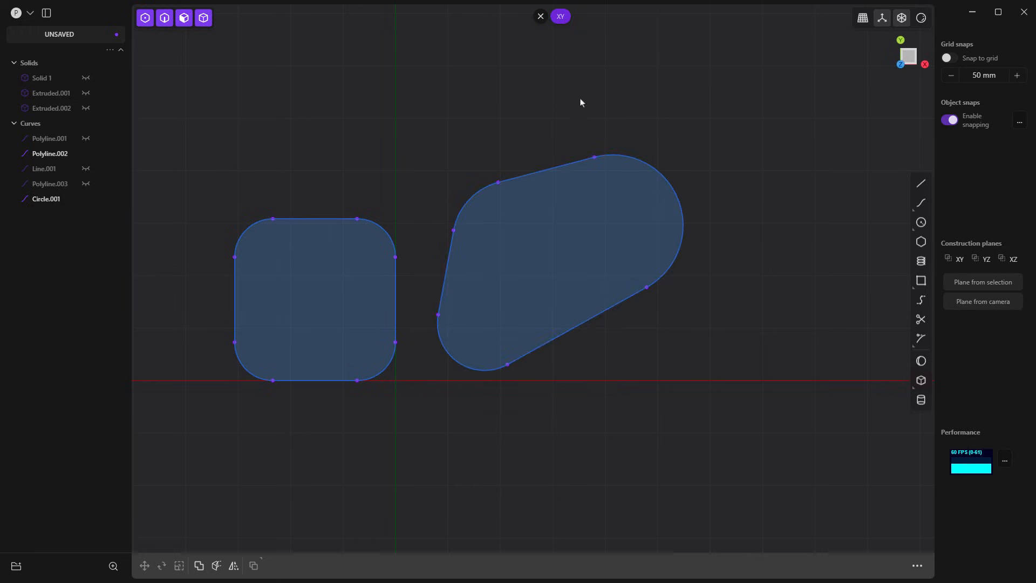
{"action": "left_click", "coordinate": [573, 172]}
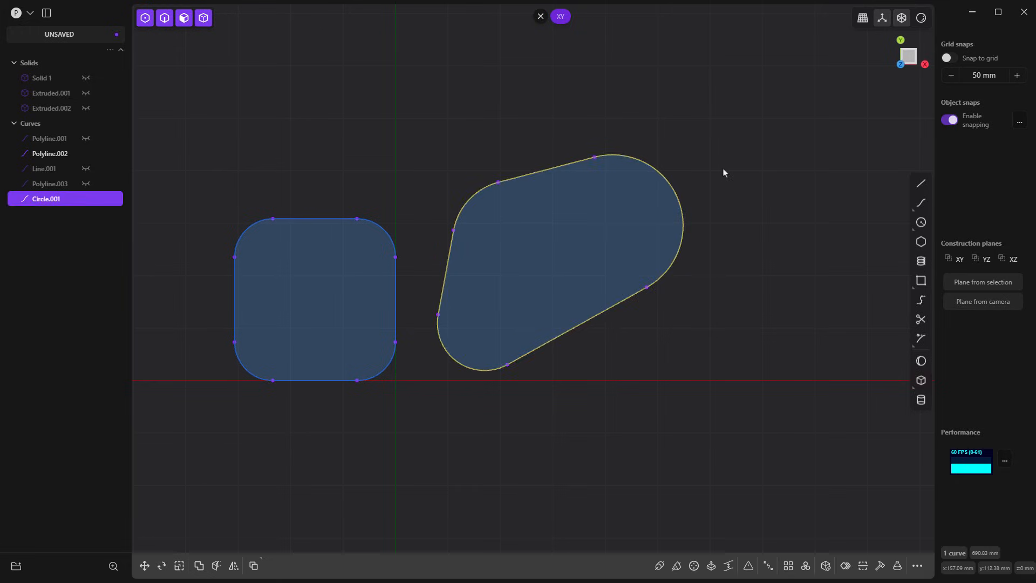
- Draw a closed four-sided polyline starting on the X axis, about 181 mm wide and 253 mm tall, its bottom side parallel to the hull's tangent line
{"action": "mouse_move", "coordinate": [94, 203]}
{"action": "left_click", "coordinate": [921, 185]}
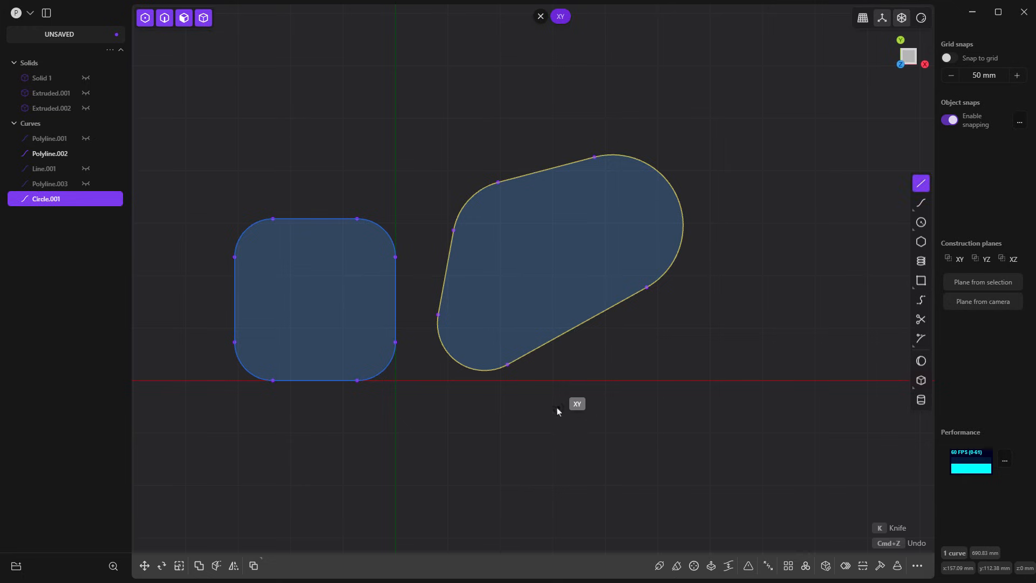
{"action": "left_click", "coordinate": [539, 380]}
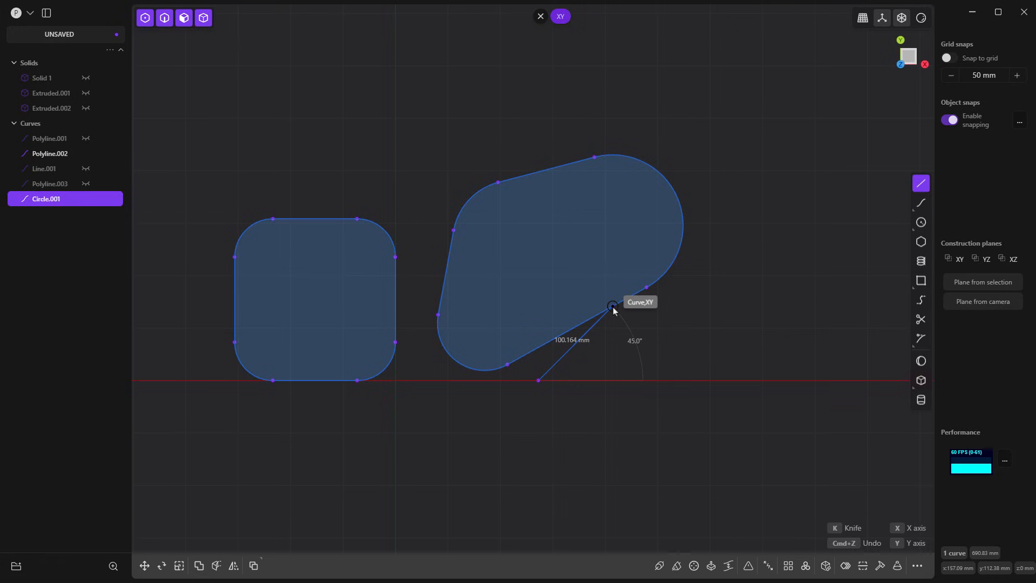
{"action": "key", "text": "shift"}
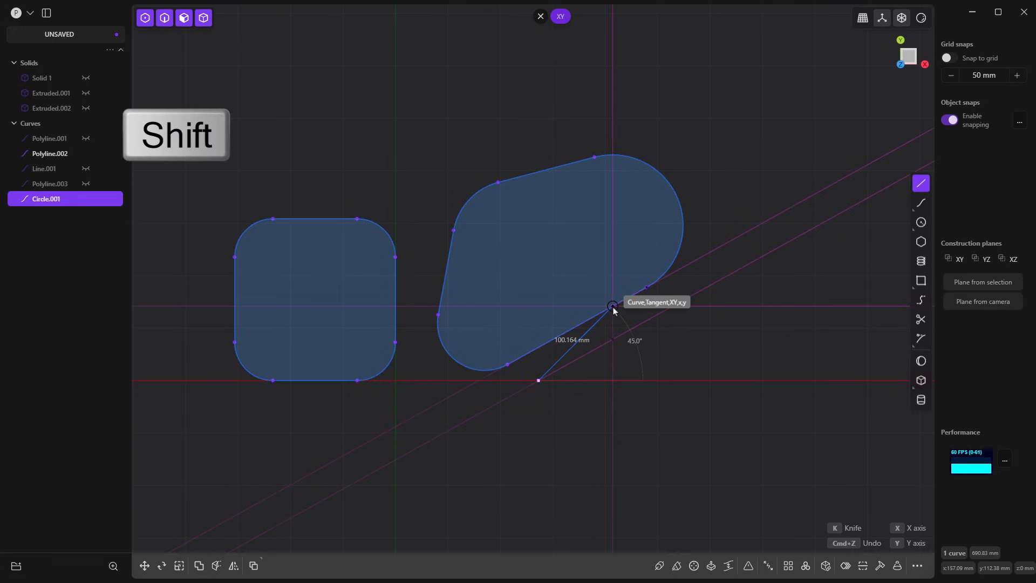
{"action": "left_click", "coordinate": [728, 274]}
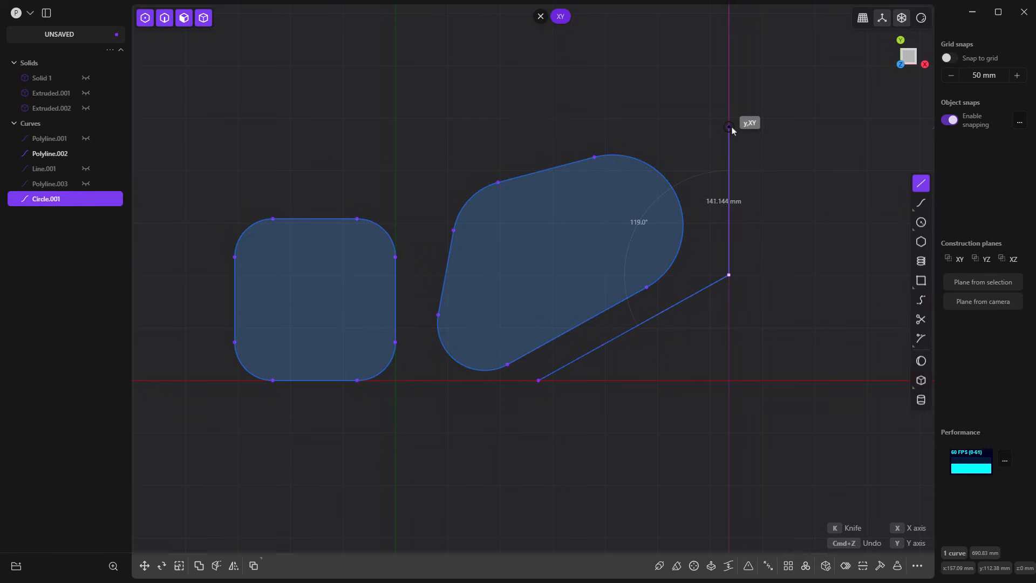
{"action": "left_click", "coordinate": [728, 115]}
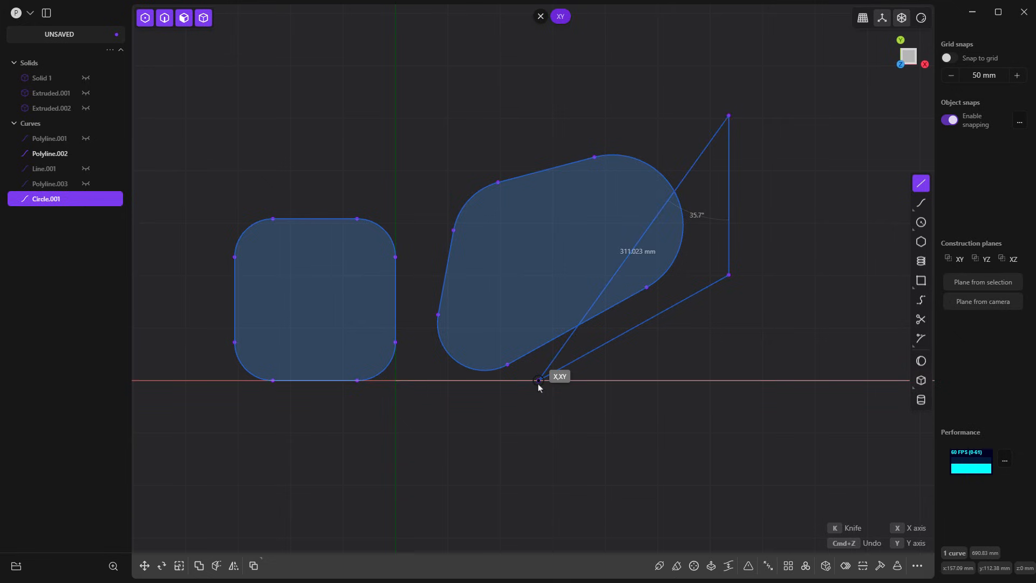
{"action": "key", "text": "shift"}
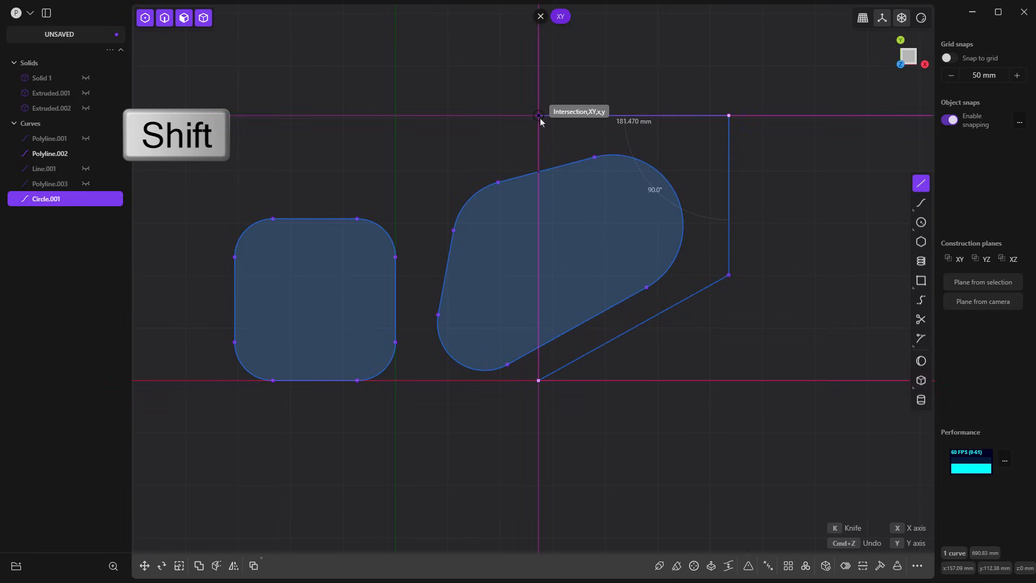
{"action": "left_click", "coordinate": [539, 116]}
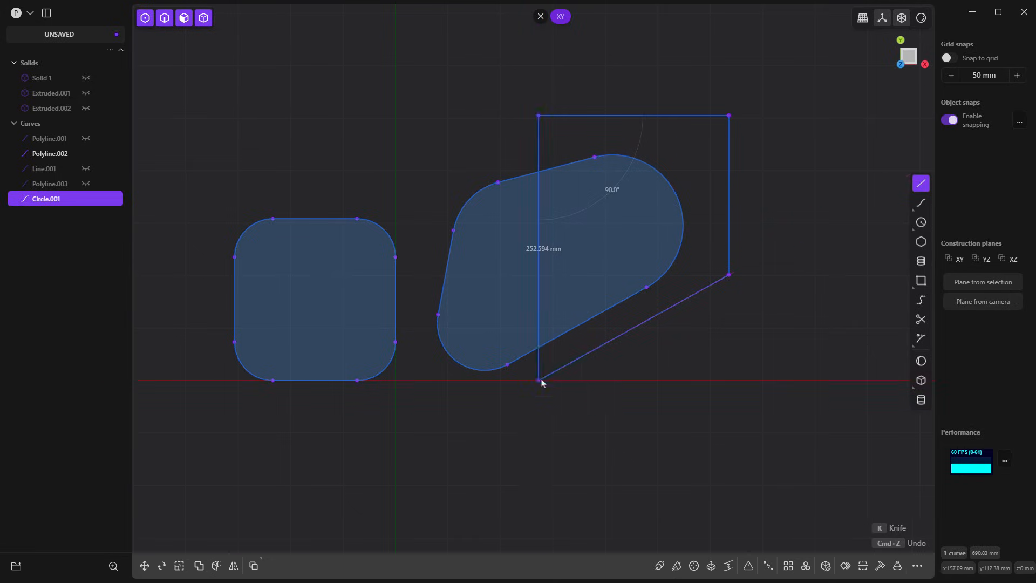
{"action": "left_click", "coordinate": [538, 380]}
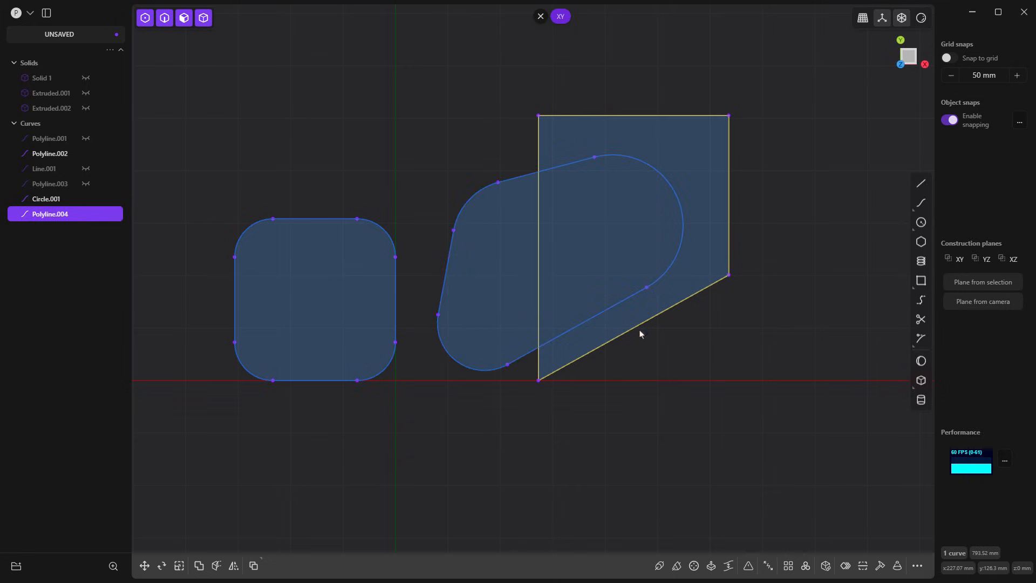
- Draw a horizontal line about 293 mm long, level with the rounded square's top edge and ending on the four-sided polyline's right side
{"action": "left_click", "coordinate": [922, 183]}
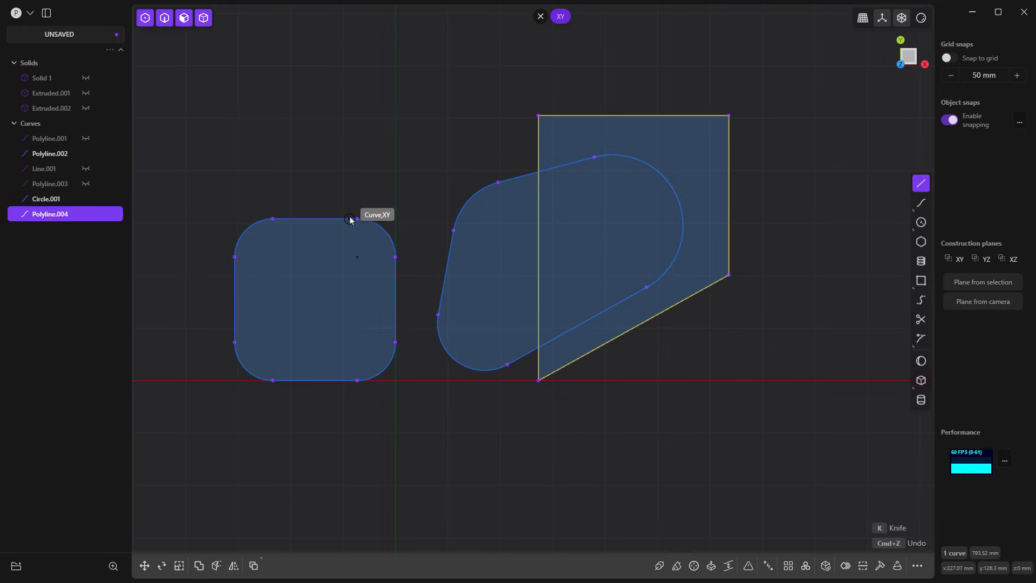
{"action": "left_click", "coordinate": [421, 219], "text": "shift"}
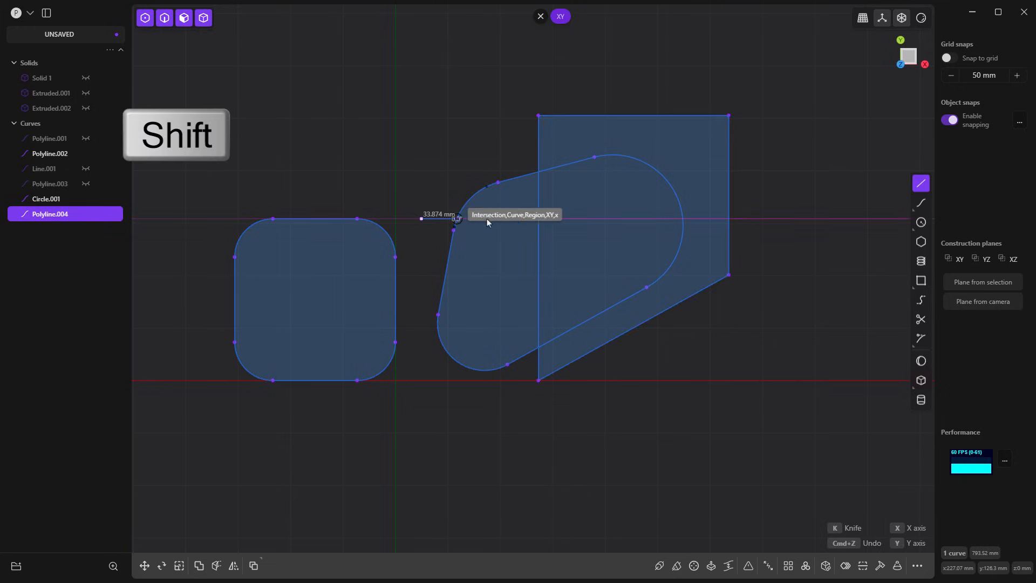
{"action": "left_click", "coordinate": [730, 219]}
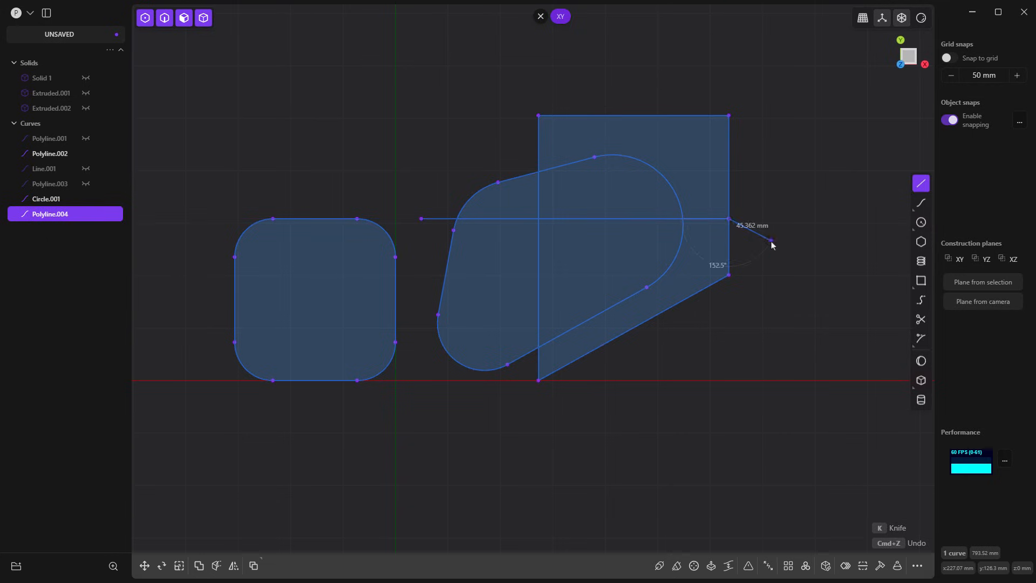
{"action": "key", "text": "x"}
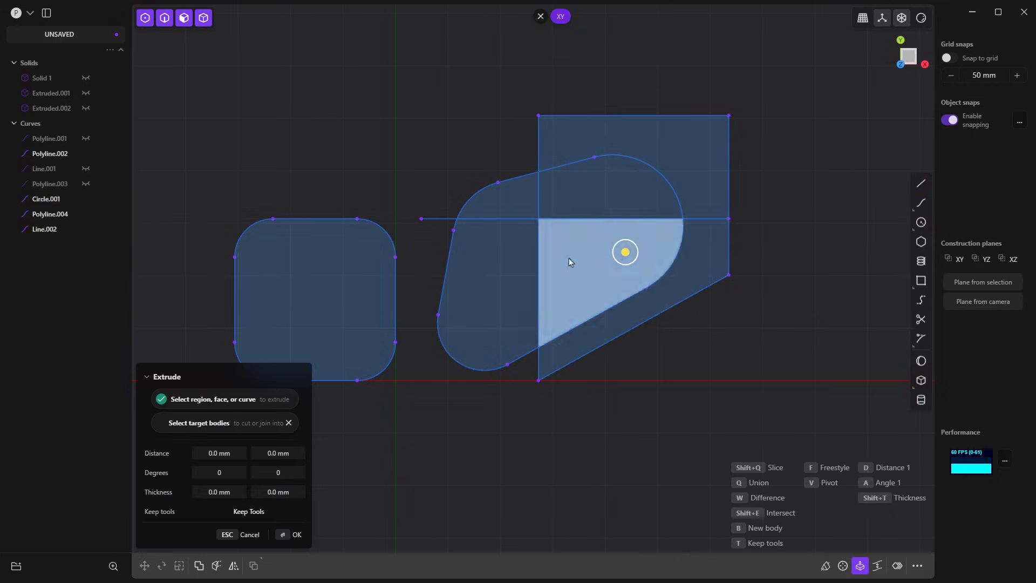
- Try selecting different regions enclosed by the overlapping curves for extrusion
{"action": "left_click", "coordinate": [516, 209]}
{"action": "left_click", "coordinate": [567, 199]}
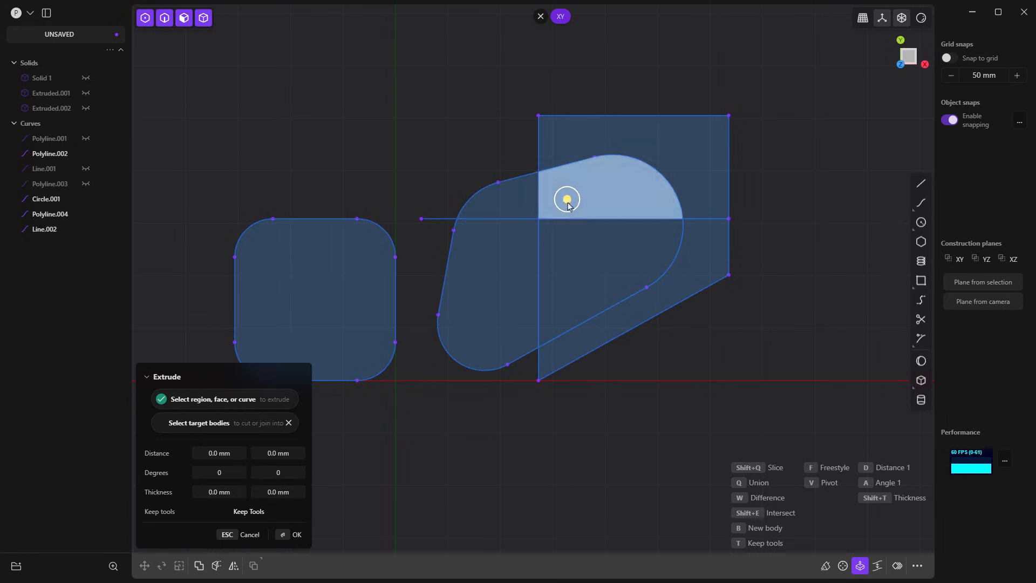
{"action": "key", "text": "Escape"}
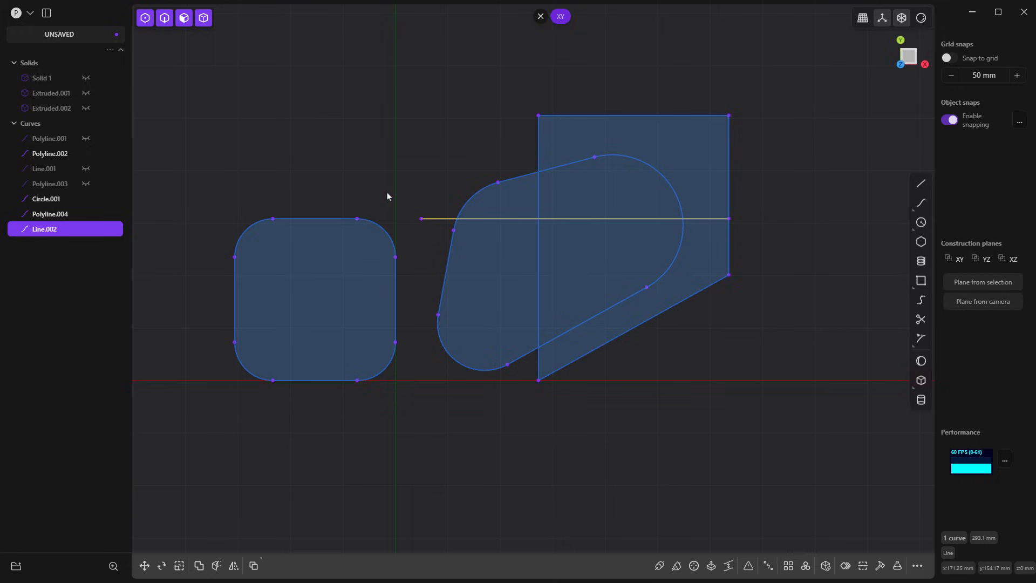
{"action": "left_click", "coordinate": [788, 341]}
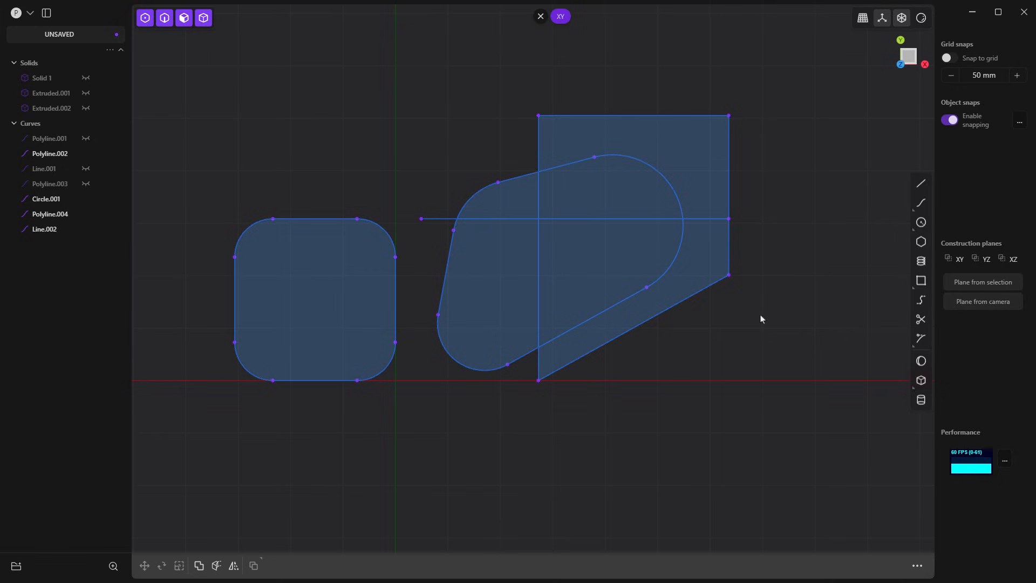
{"action": "type", "text": "f"}
{"action": "type", "text": "ext"}
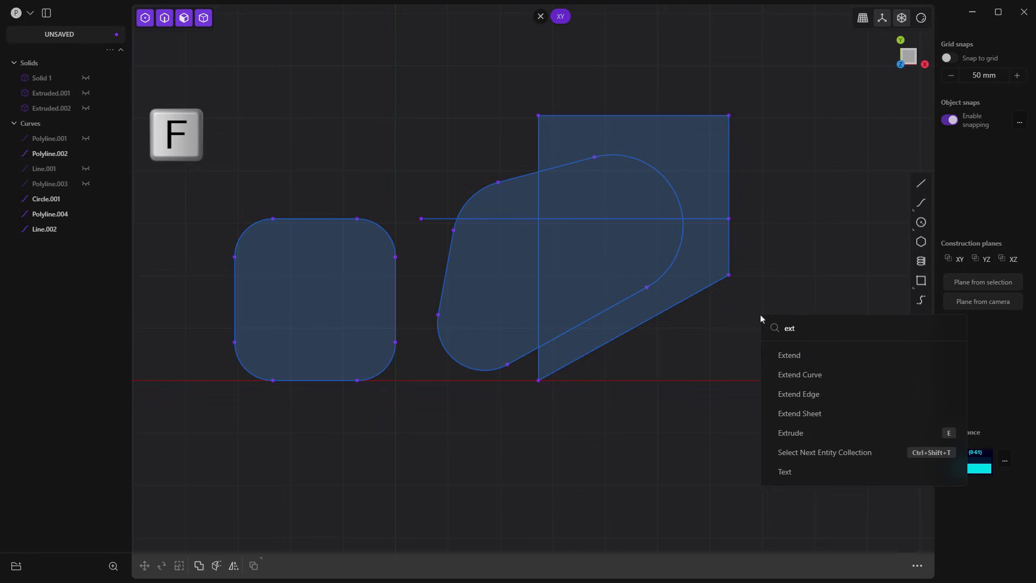
{"action": "left_click", "coordinate": [825, 403]}
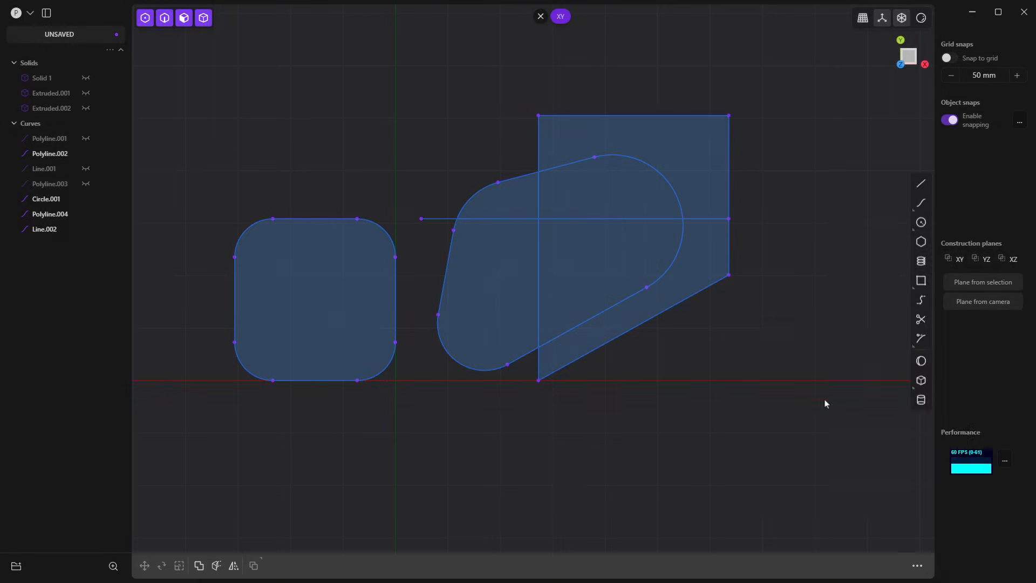
- Try extending the horizontal line at both ends by 9.3 mm with Extend Curve and the Natural shape
{"action": "left_click", "coordinate": [498, 219]}
{"action": "type", "text": "fext"}
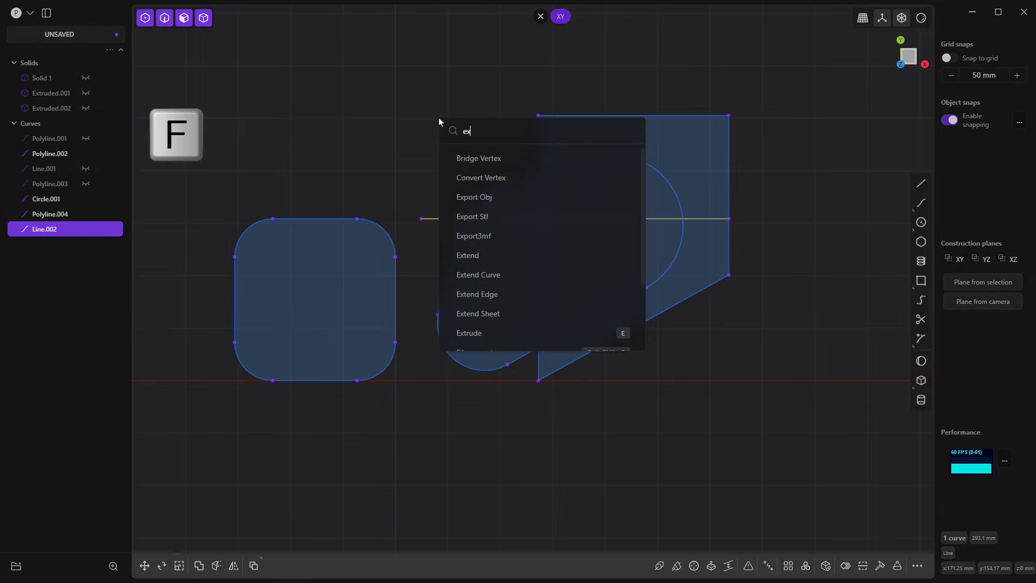
{"action": "key", "text": "Down"}
{"action": "key", "text": "Down"}
{"action": "key", "text": "Up"}
{"action": "key", "text": "Return"}
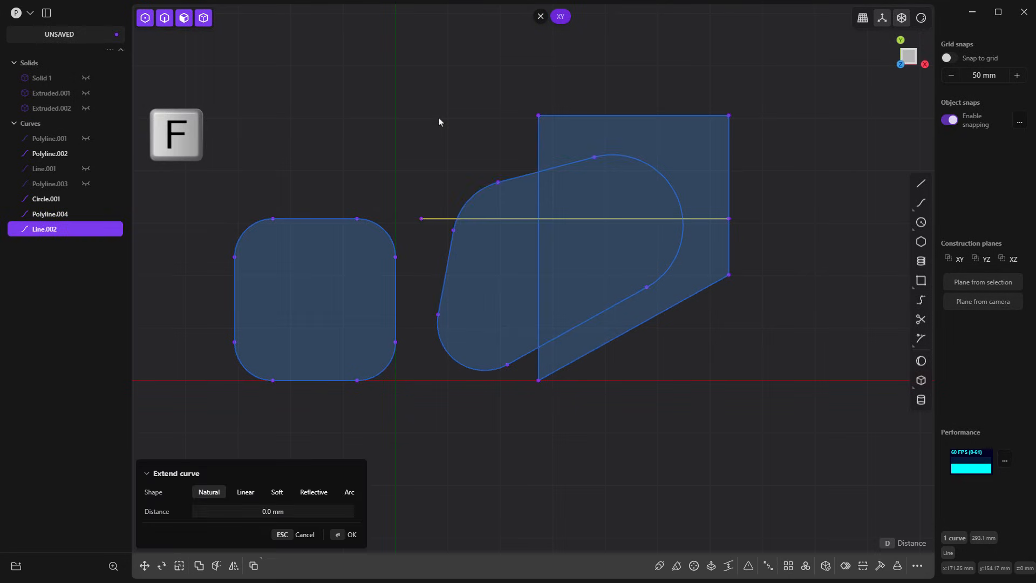
{"action": "left_click_drag", "start_coordinate": [261, 511], "coordinate": [263, 511]}
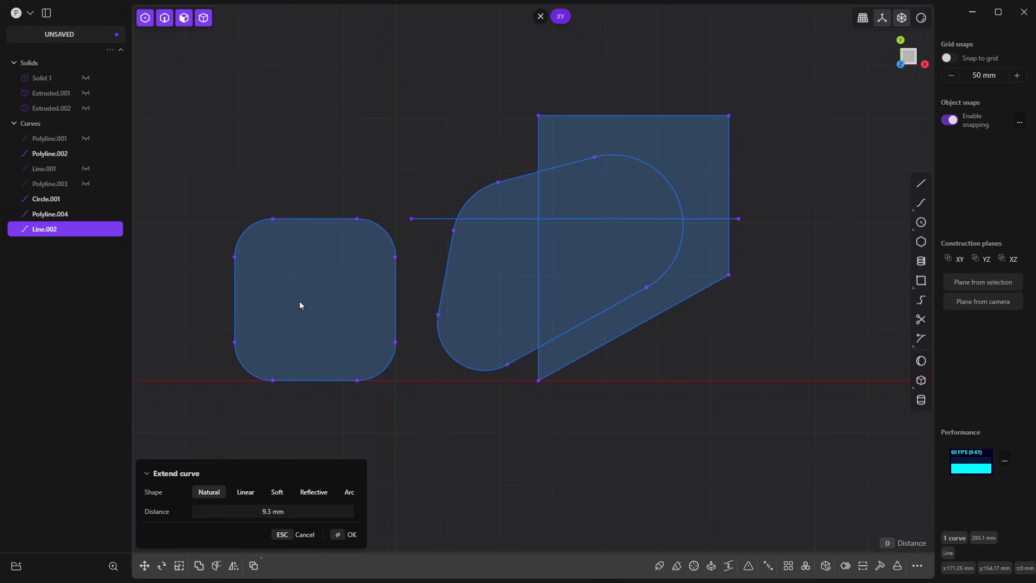
{"action": "key", "text": "Escape"}
{"action": "key", "text": "Escape"}
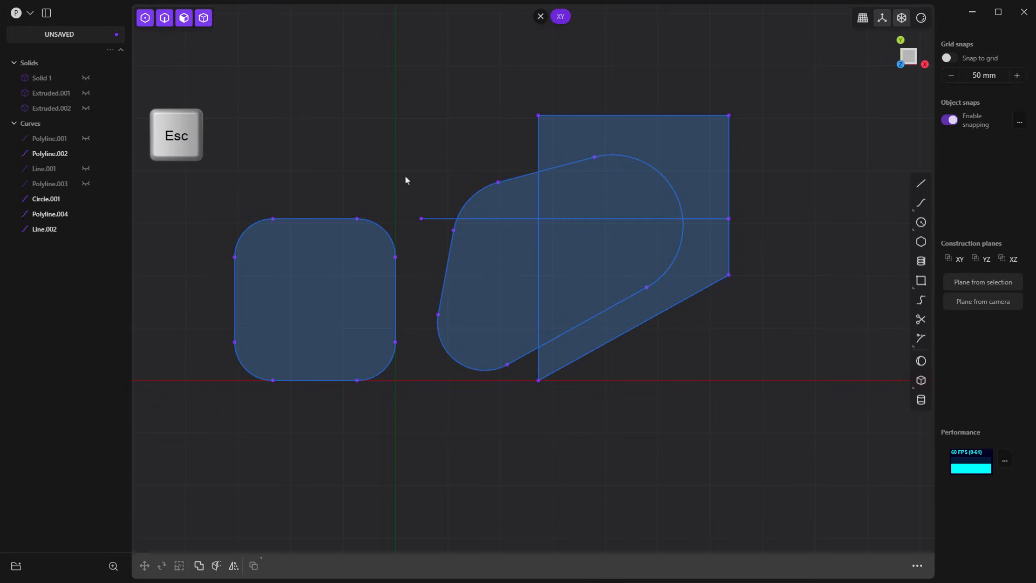
- Move the horizontal line's left end vertex onto the rounded square's upper-right fillet vertex using point-to-point snapping
{"action": "left_click", "coordinate": [421, 220]}
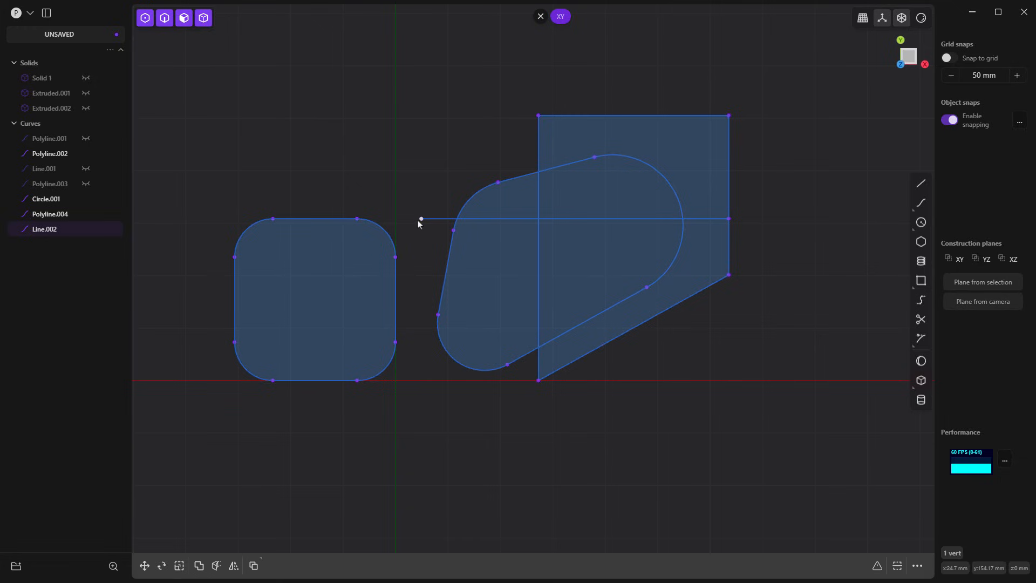
{"action": "left_click", "coordinate": [144, 566]}
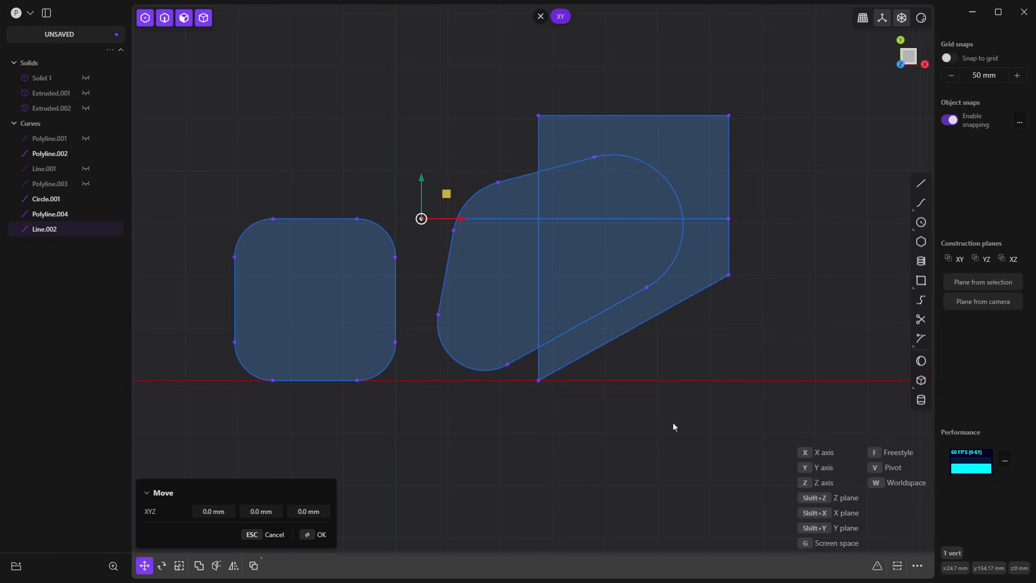
{"action": "key", "text": "v"}
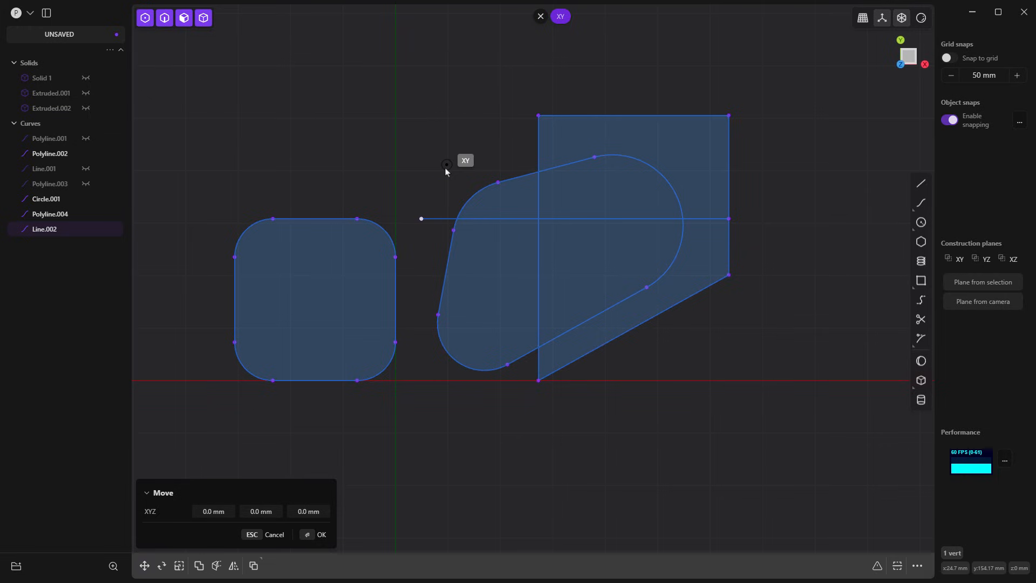
{"action": "left_click", "coordinate": [421, 219]}
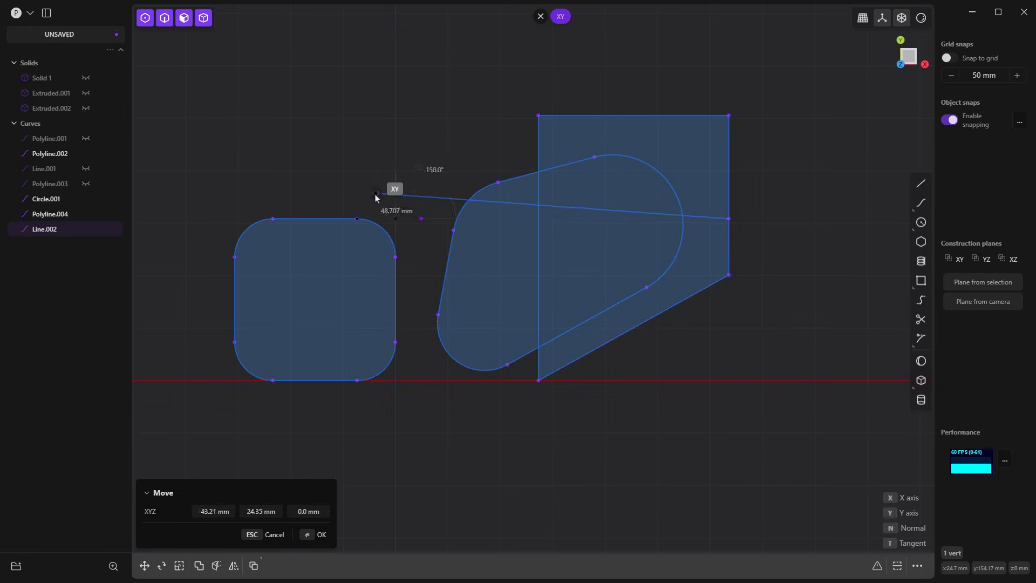
{"action": "left_click", "coordinate": [358, 218]}
{"action": "key", "text": "Escape"}
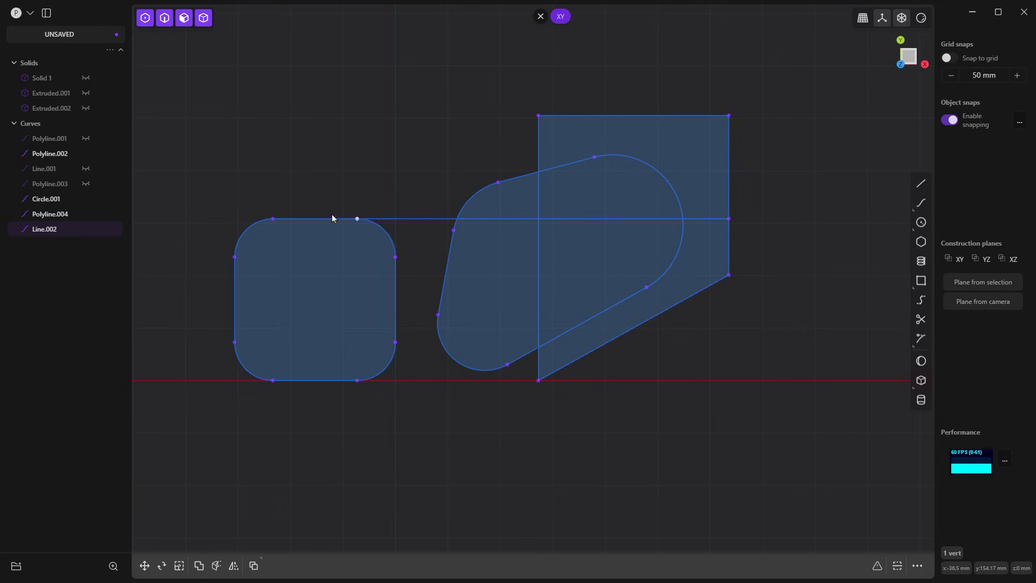
- Move the four-sided polyline up and to the right along its slanted bottom side, with the pivot placed at that side's midpoint
{"action": "left_click", "coordinate": [700, 296]}
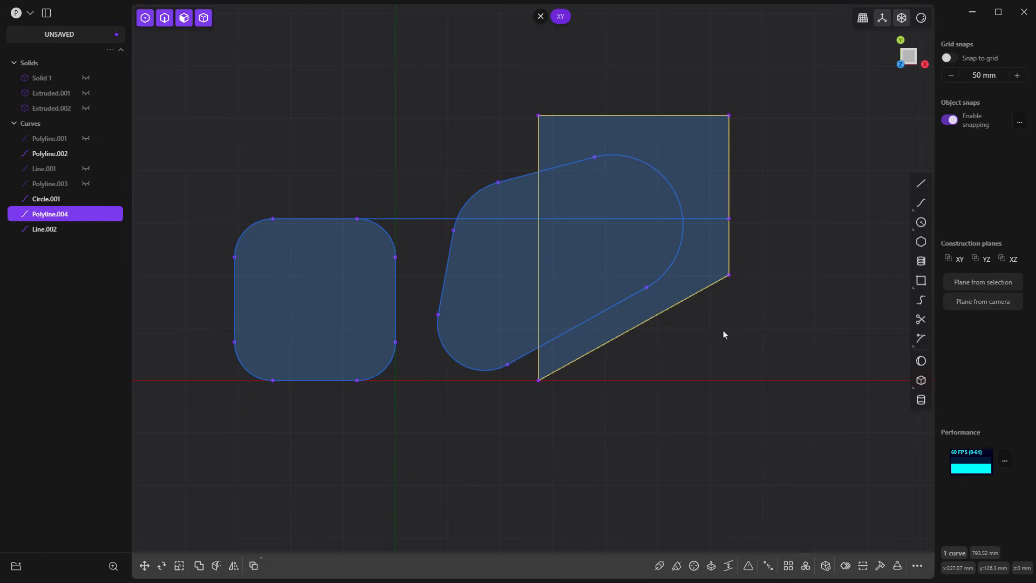
{"action": "left_click", "coordinate": [145, 566]}
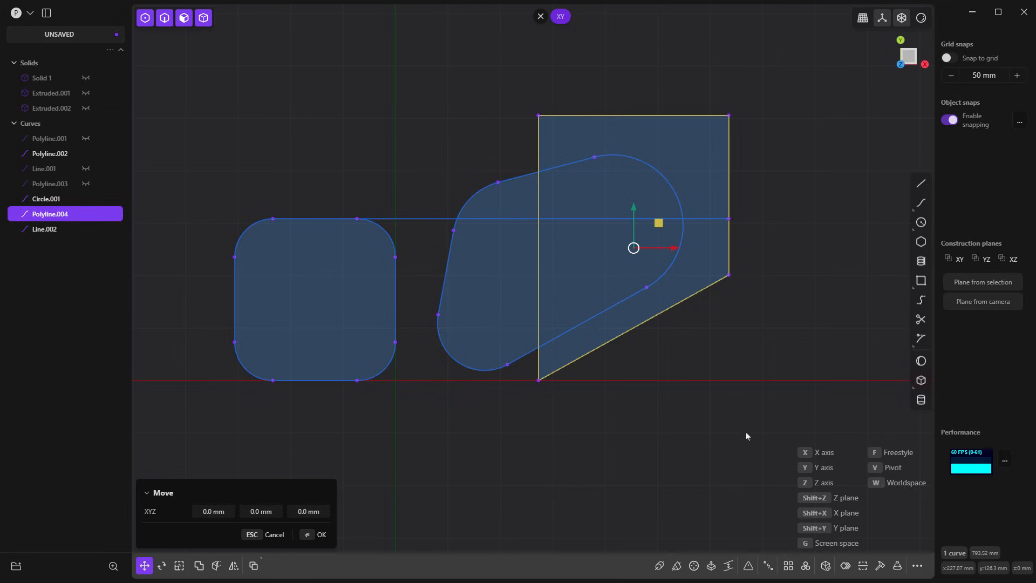
{"action": "key", "text": "v"}
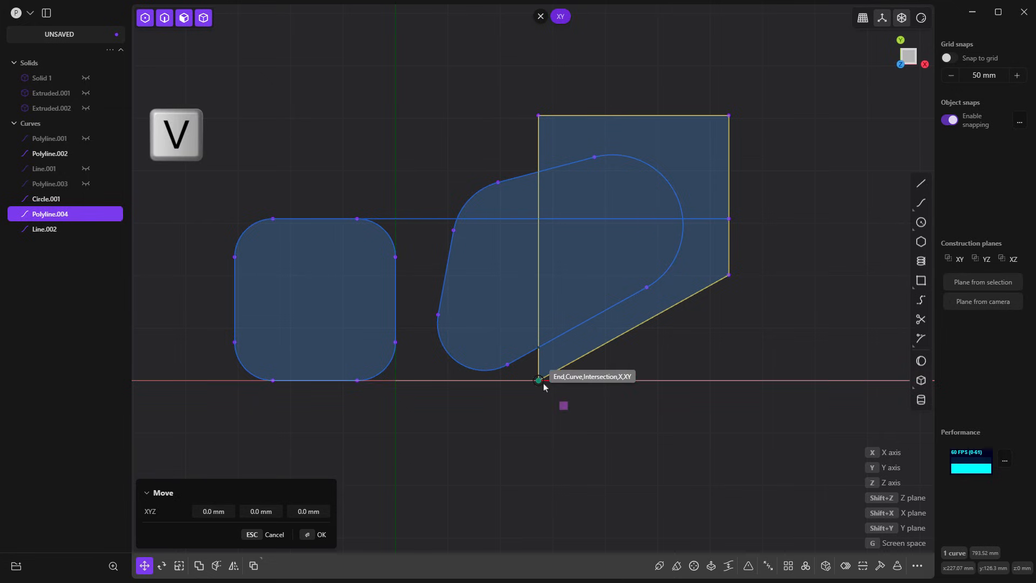
{"action": "left_click", "coordinate": [633, 328]}
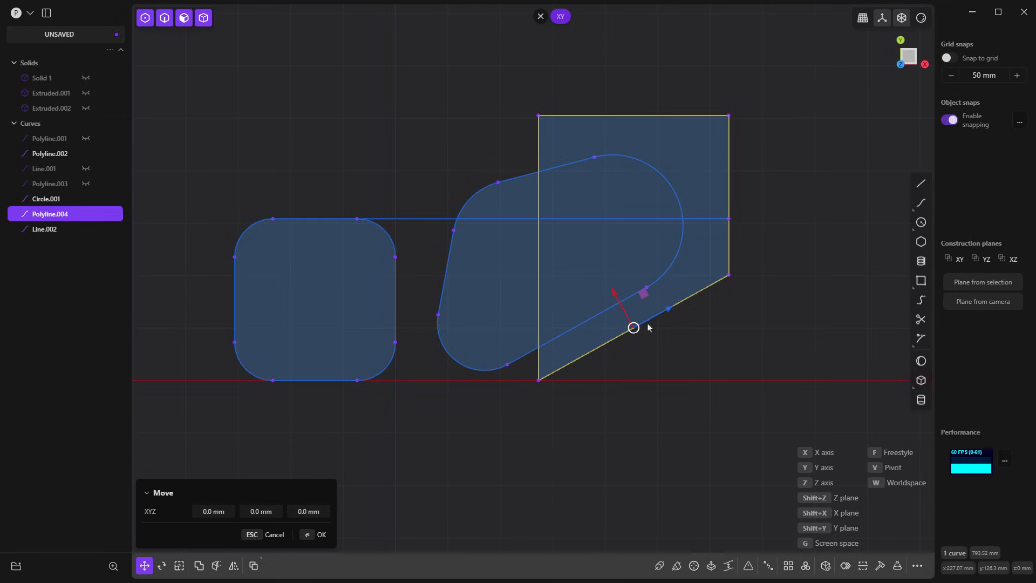
{"action": "left_click_drag", "start_coordinate": [672, 310], "coordinate": [702, 292]}
{"action": "key", "text": "Return"}
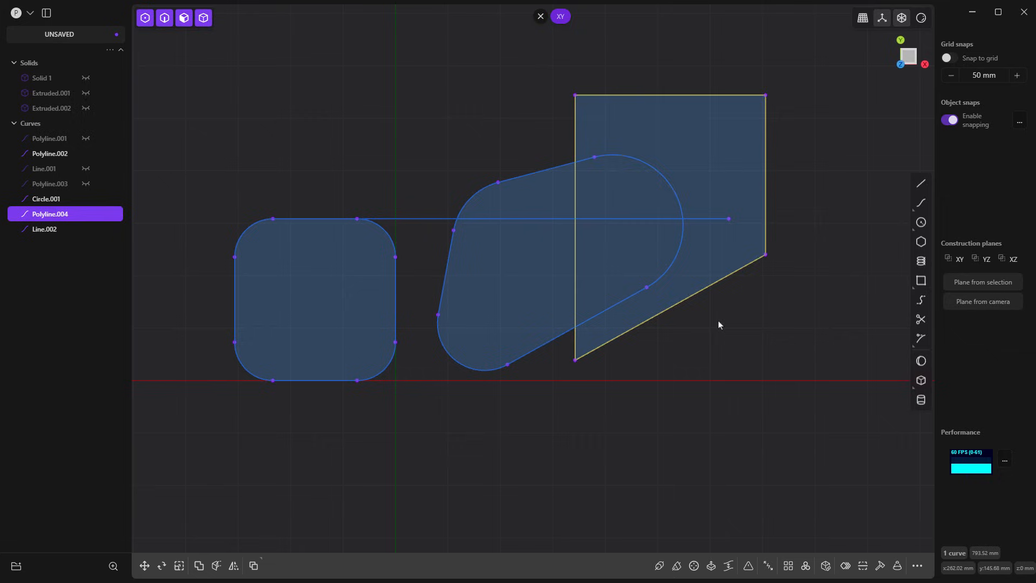
- Move the horizontal line's right end vertex 34.95 mm along X, snapping it onto the four-sided polyline's vertical right side
{"action": "left_click", "coordinate": [729, 220]}
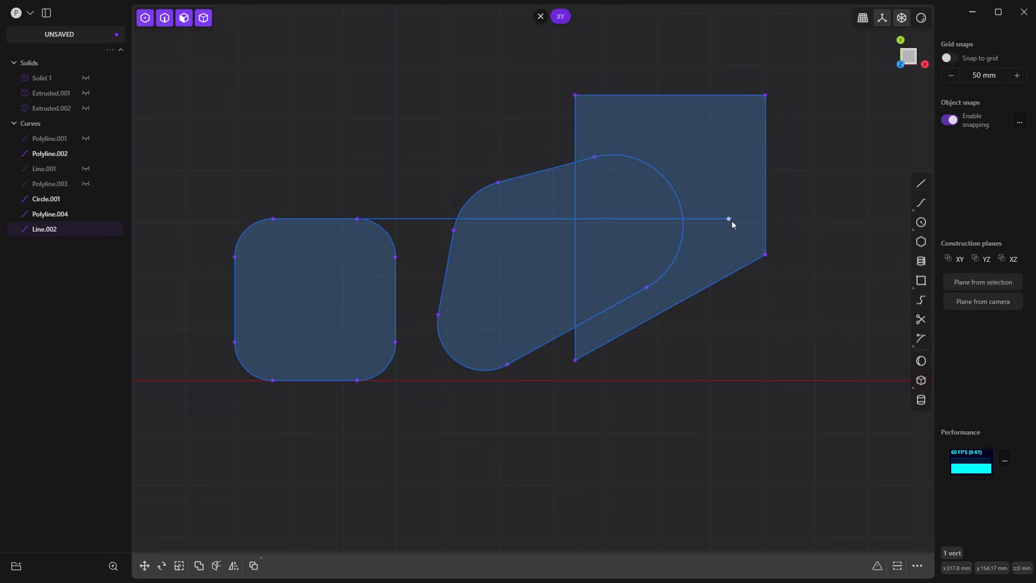
{"action": "key", "text": "g"}
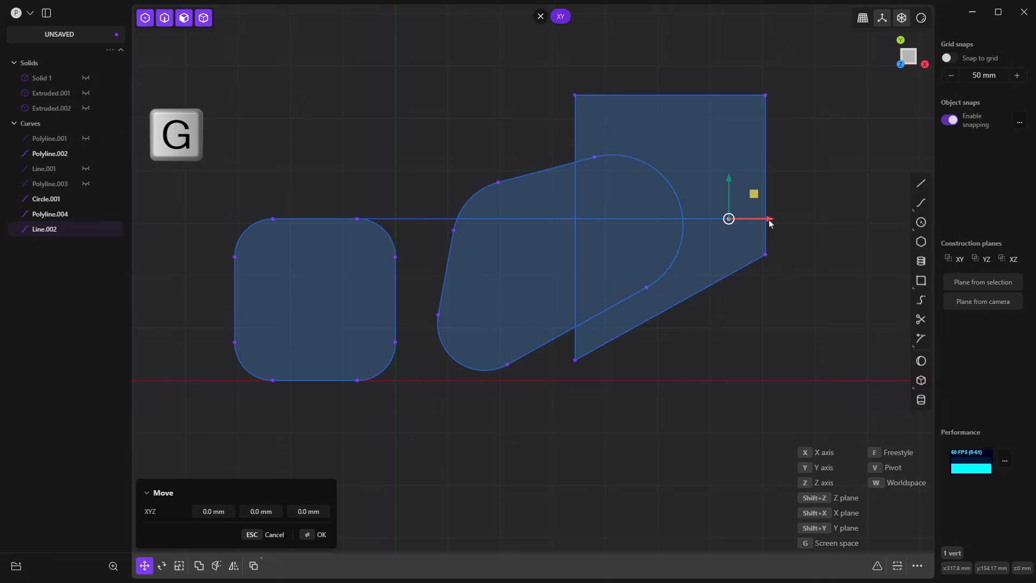
{"action": "key", "text": "x"}
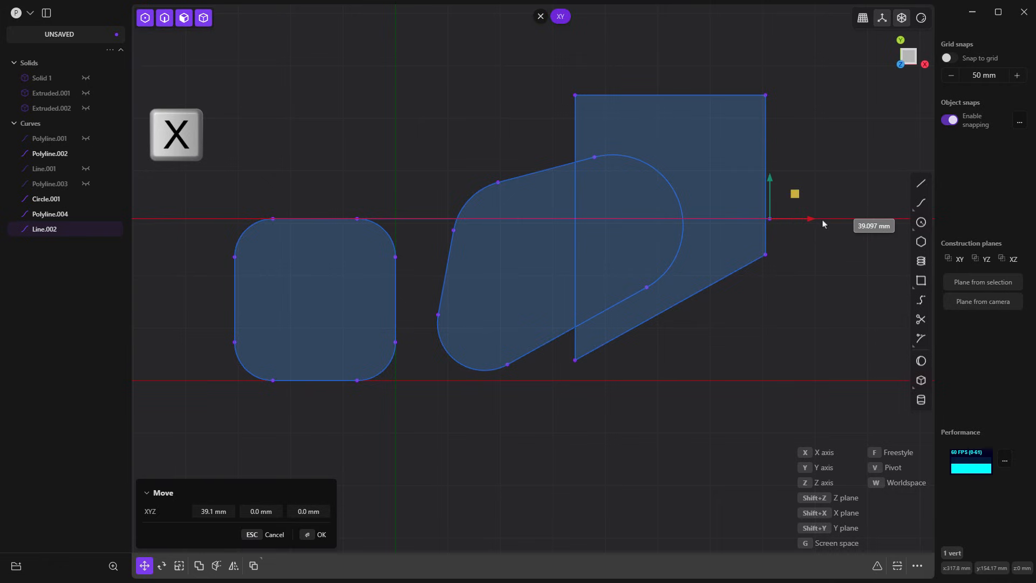
{"action": "key", "text": "ctrl"}
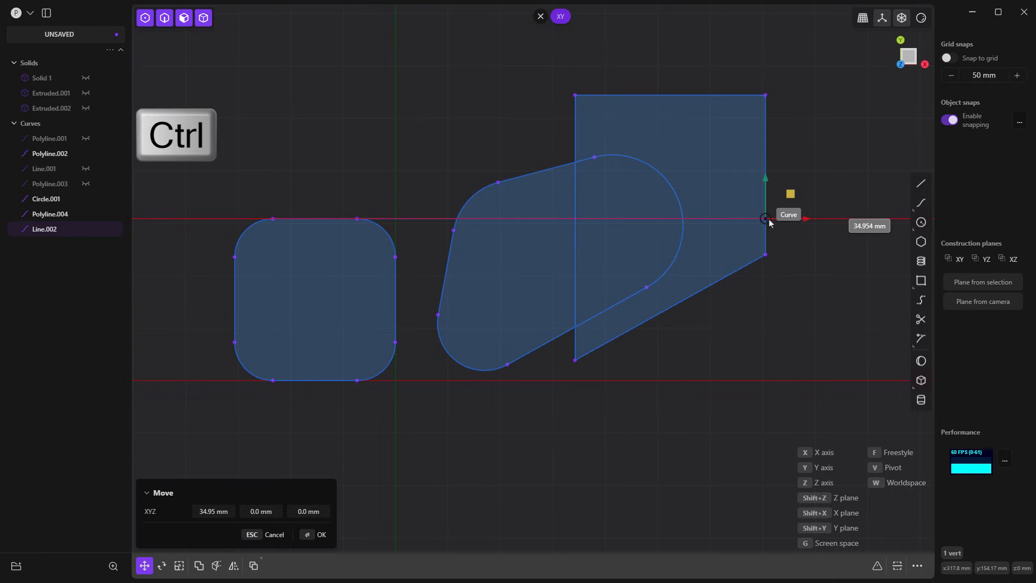
{"action": "left_click", "coordinate": [770, 223]}
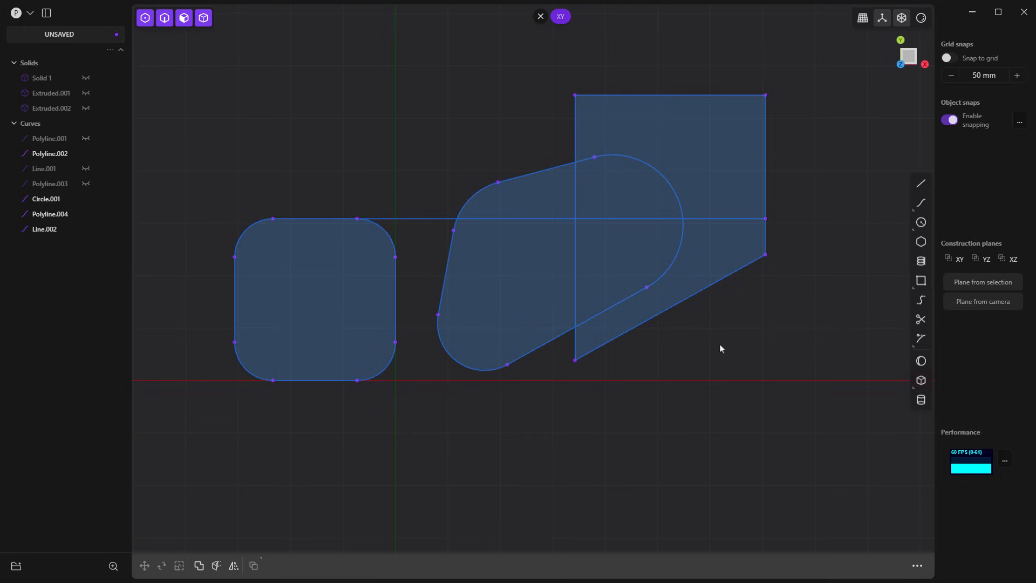
- Draw a vertical line about 80 mm long in the empty space to the right of the shapes
{"action": "left_click", "coordinate": [926, 190]}
{"action": "left_click", "coordinate": [853, 341]}
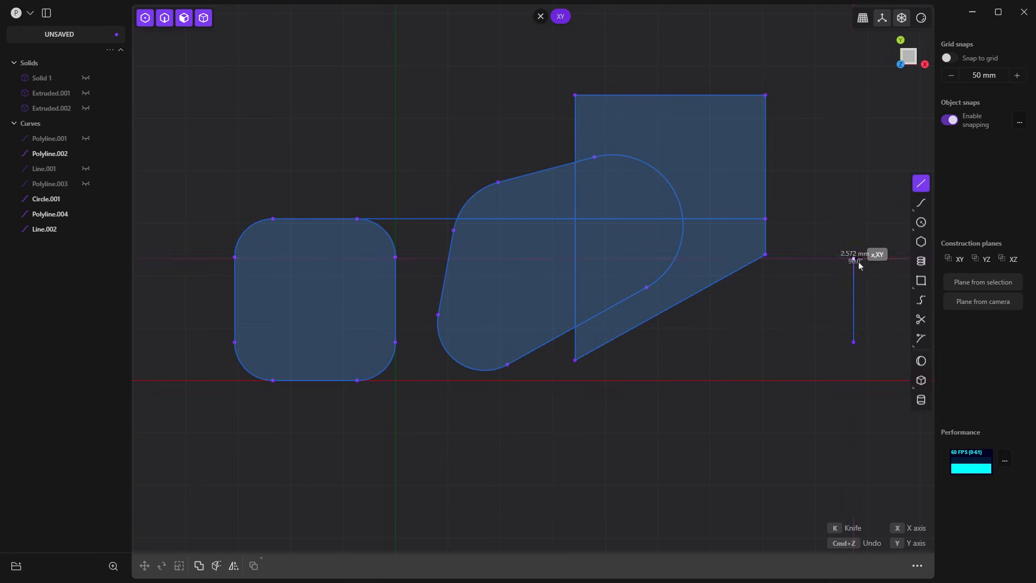
{"action": "left_click", "coordinate": [860, 266]}
- Move the vertical line about 230 mm in negative X into the overlap area, snapping to the rounded shape's large arc
{"action": "key", "text": "g"}
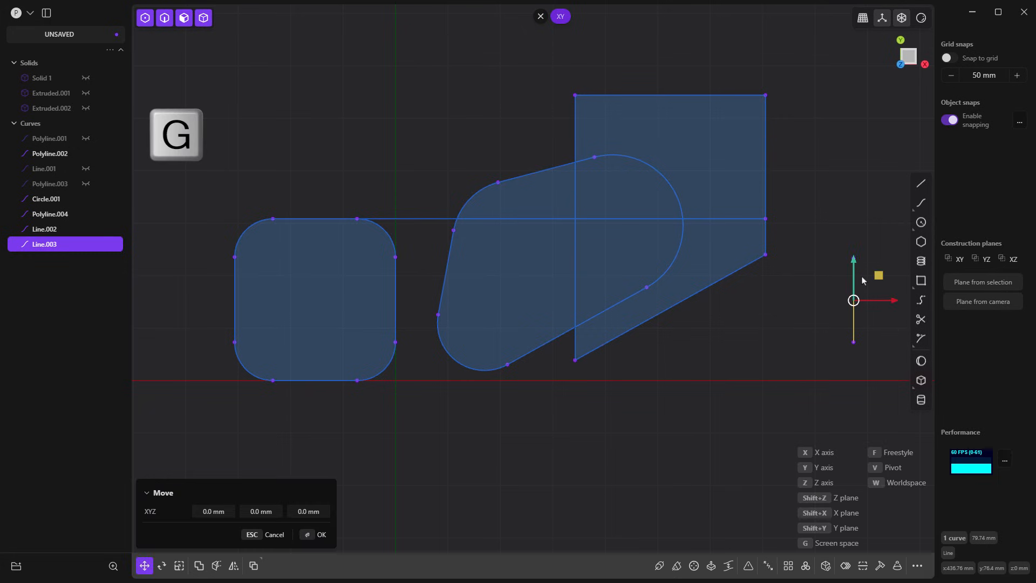
{"action": "key", "text": "x"}
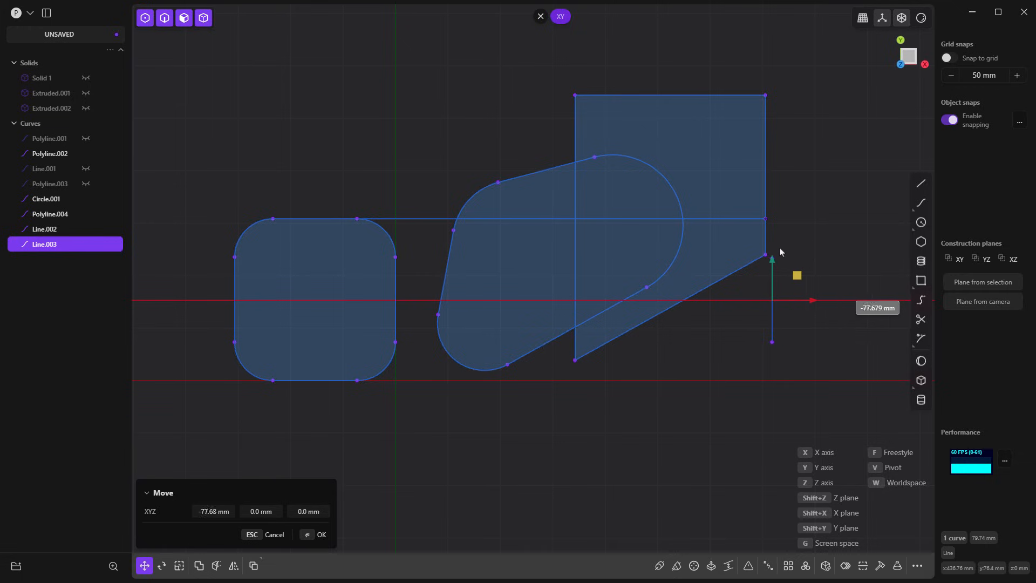
{"action": "key", "text": "ctrl"}
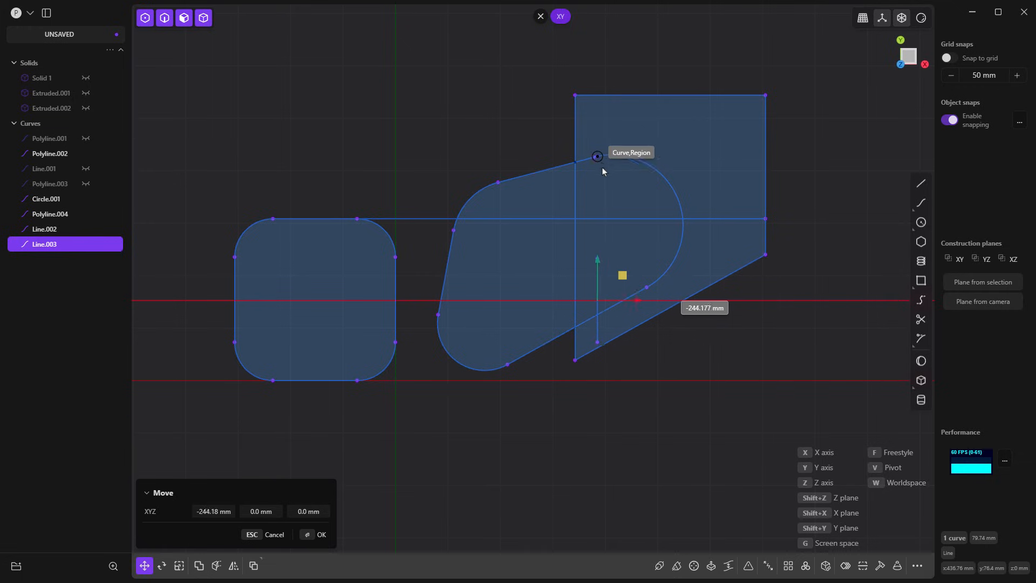
{"action": "left_click", "coordinate": [616, 228]}
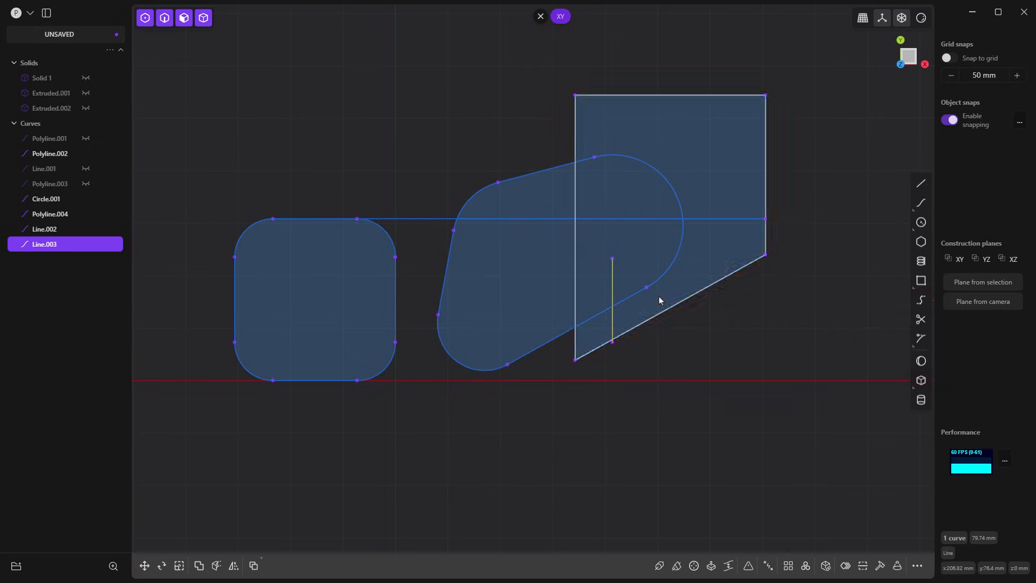
- Move the vertical line's upper end vertex about 179.5 mm along Y, beyond the four-sided polyline's top side
{"action": "left_click", "coordinate": [613, 260]}
{"action": "key", "text": "g"}
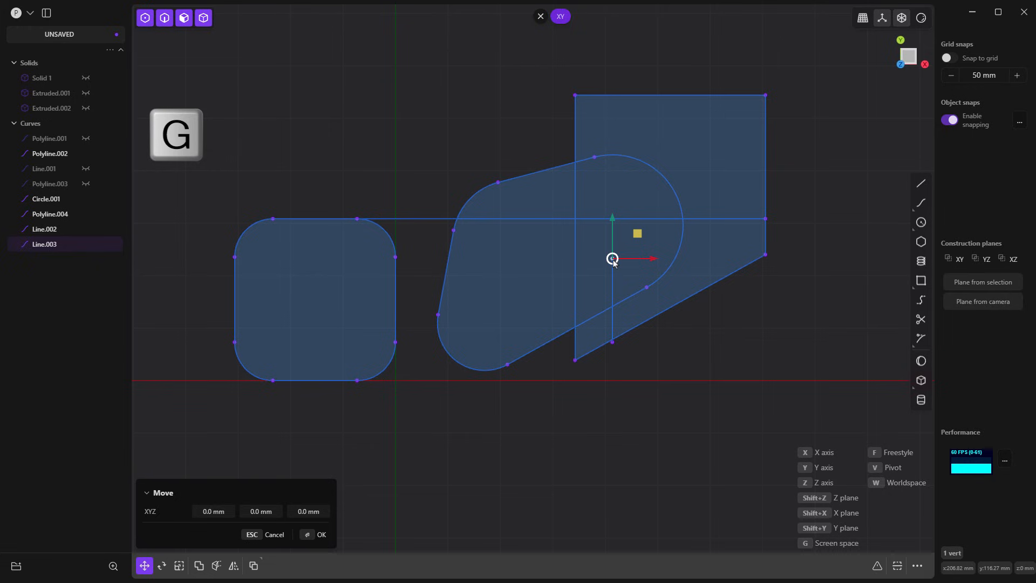
{"action": "key", "text": "y"}
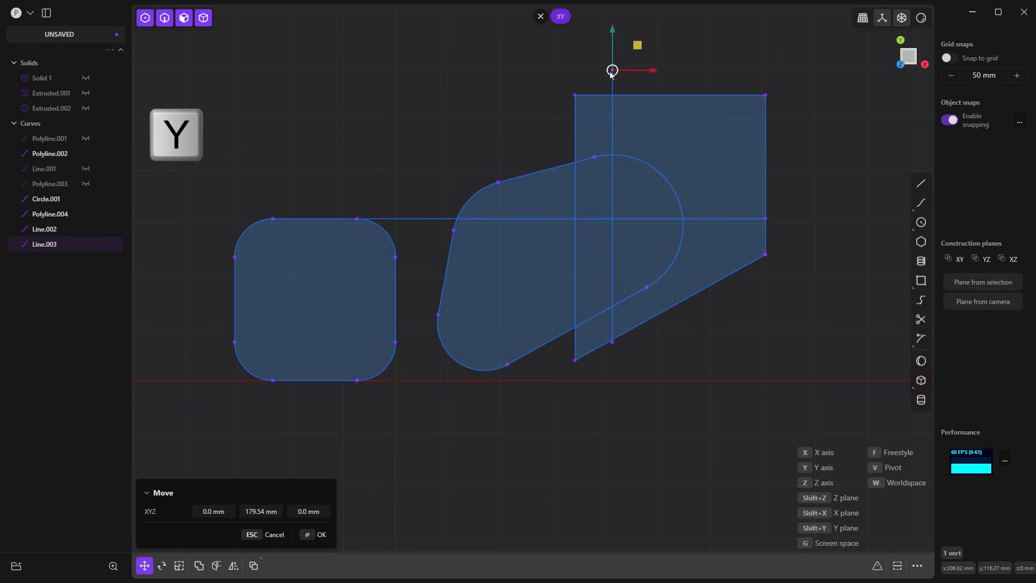
{"action": "left_click", "coordinate": [612, 71]}
- Try extruding the part of the tapered rounded shape that lies right of the vertical line
{"action": "left_click", "coordinate": [639, 186]}
{"action": "key", "text": "e"}
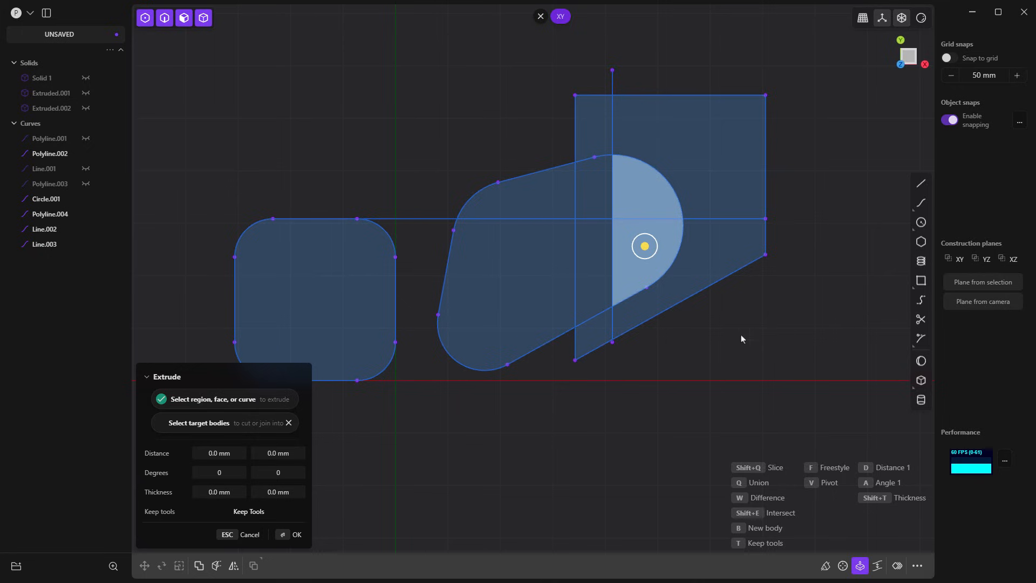
{"action": "key", "text": "Escape"}
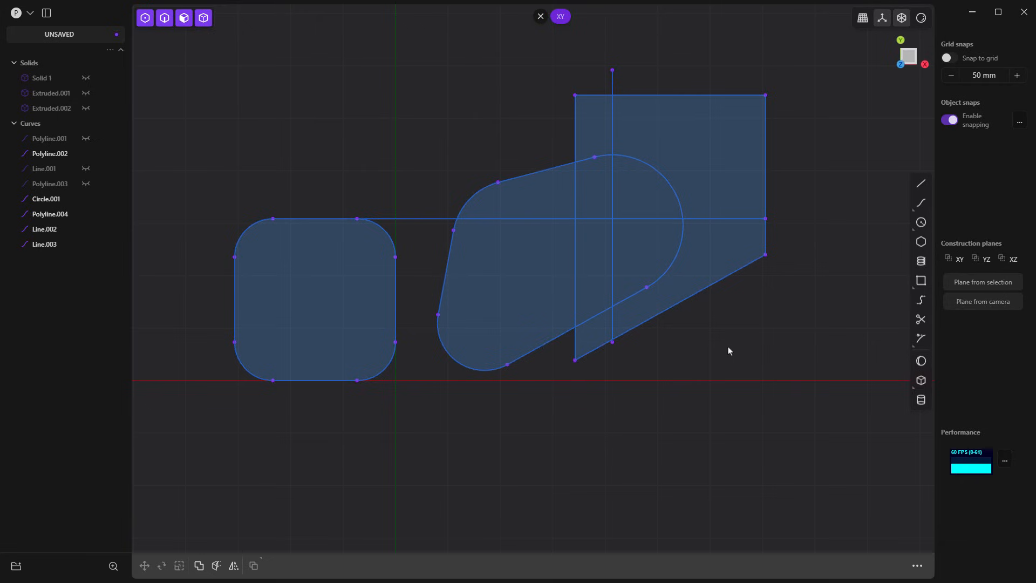
- Delete the horizontal line, the vertical line and the four-sided polyline
{"action": "left_click", "coordinate": [698, 219]}
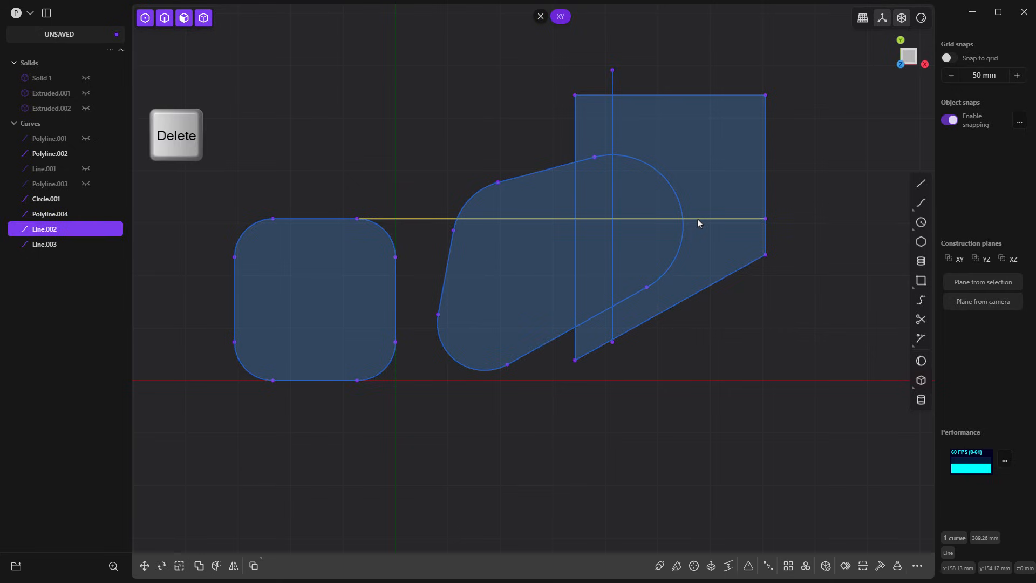
{"action": "key", "text": "Delete"}
{"action": "left_click", "coordinate": [613, 137]}
{"action": "key", "text": "Delete"}
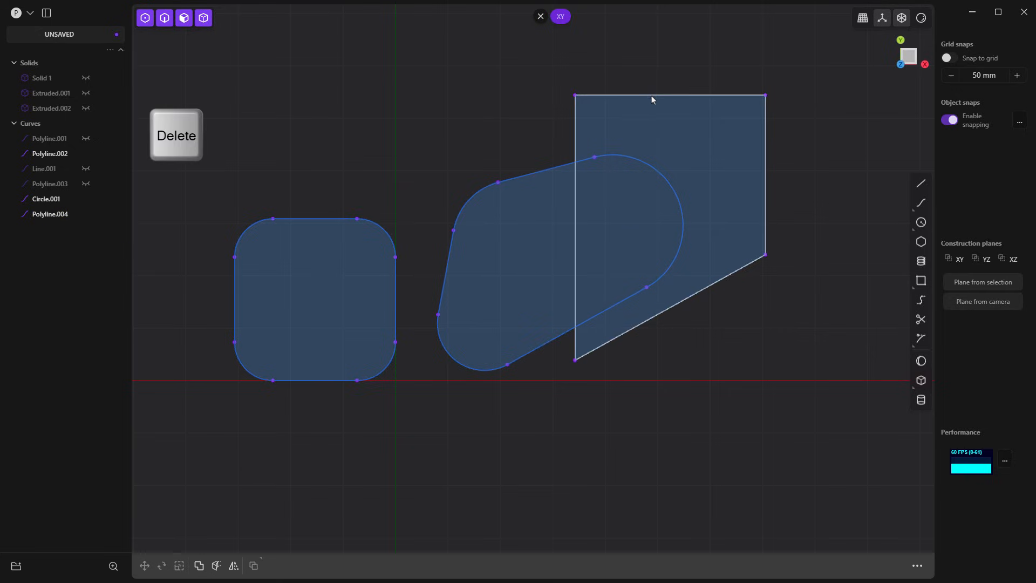
{"action": "left_click", "coordinate": [652, 96]}
{"action": "key", "text": "Delete"}
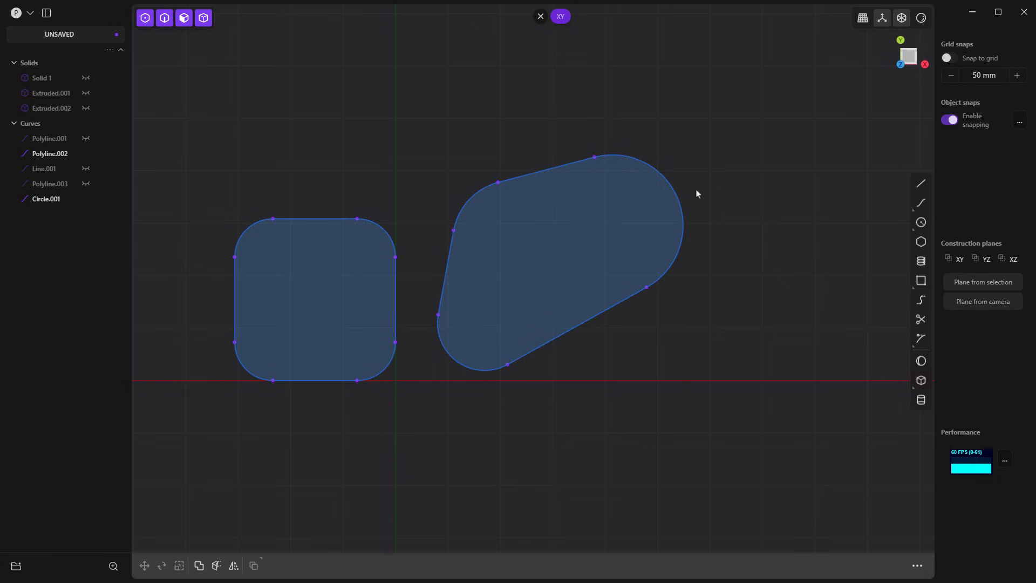
- Try rebuilding the tapered rounded curve with the # Points method, and with Explicit control at degree 7 and 2 spans
{"action": "left_click", "coordinate": [663, 172]}
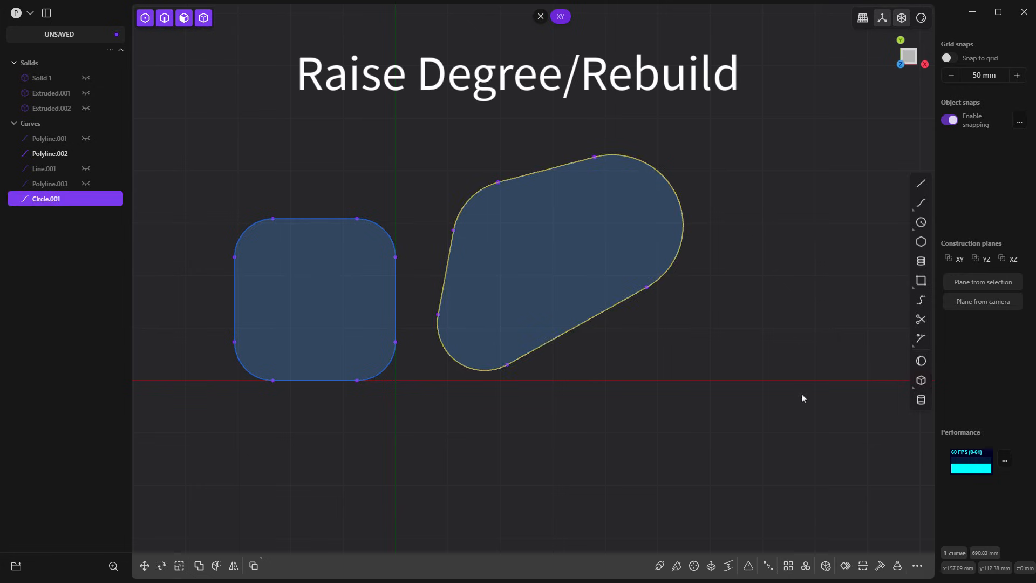
{"action": "left_click", "coordinate": [880, 565]}
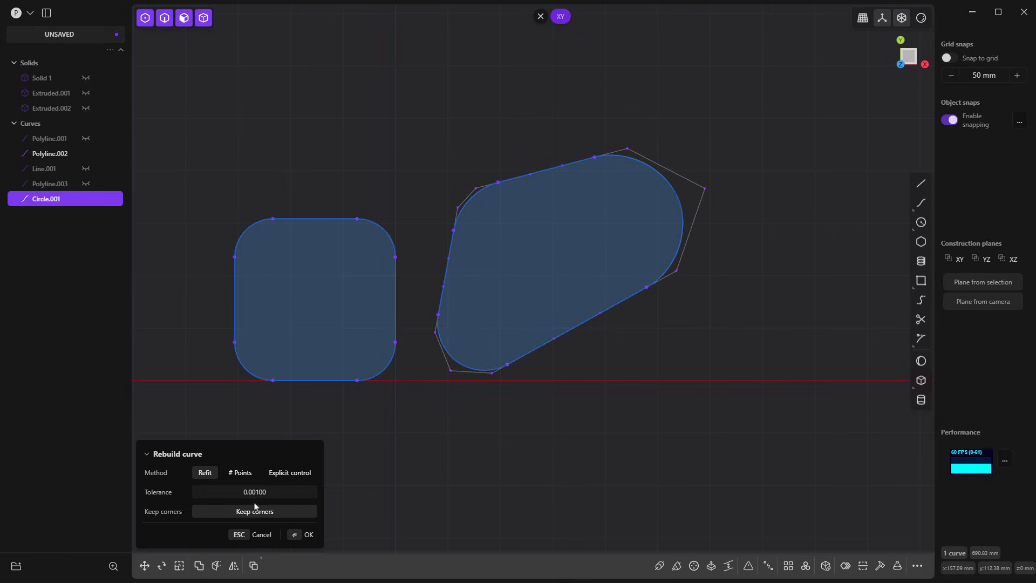
{"action": "left_click", "coordinate": [239, 473]}
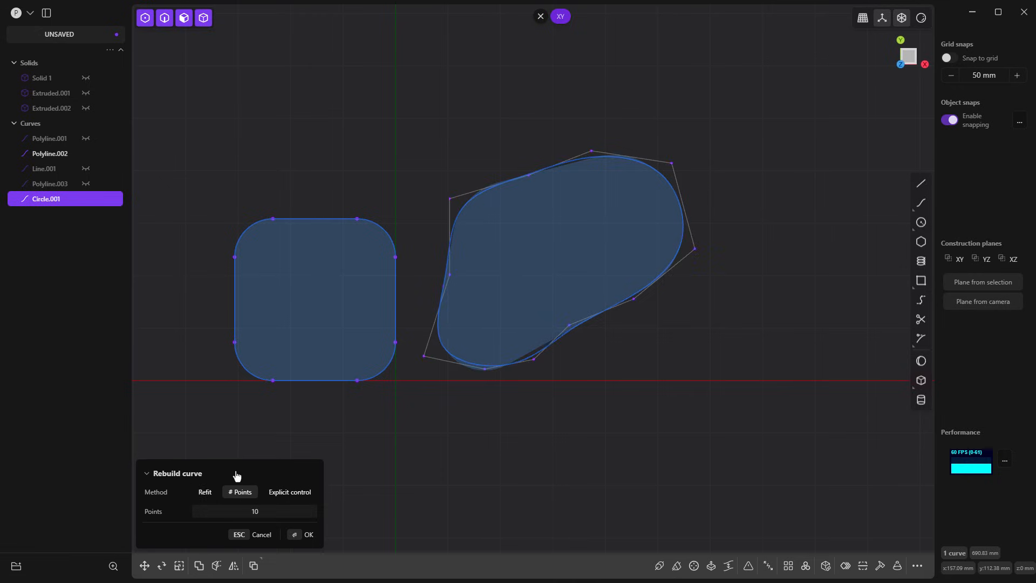
{"action": "left_click_drag", "start_coordinate": [251, 511], "coordinate": [272, 505]}
{"action": "left_click", "coordinate": [291, 492]}
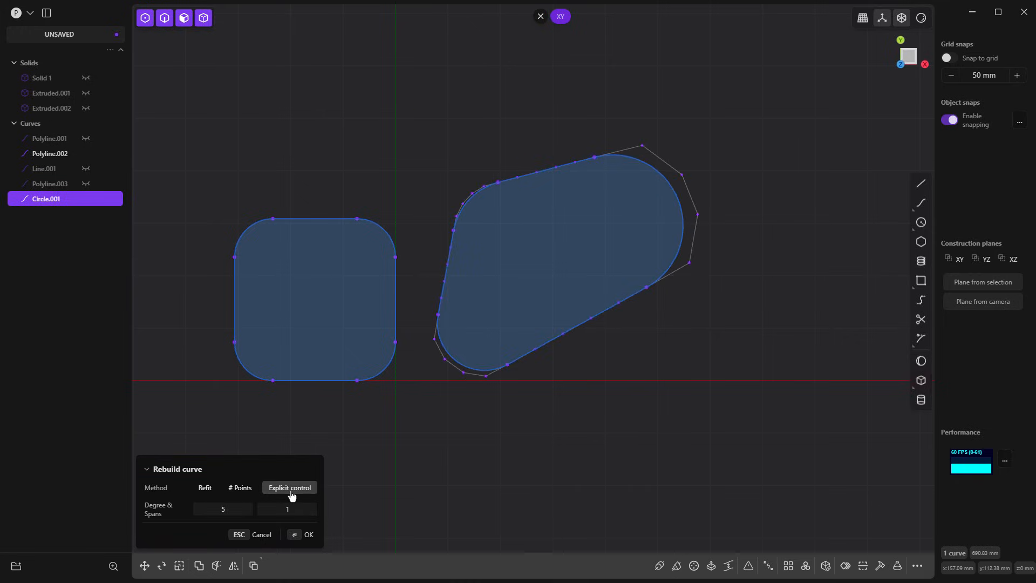
{"action": "left_click_drag", "start_coordinate": [239, 509], "coordinate": [302, 506]}
{"action": "scroll", "coordinate": [536, 187], "scroll_direction": "up", "scroll_amount": 3}
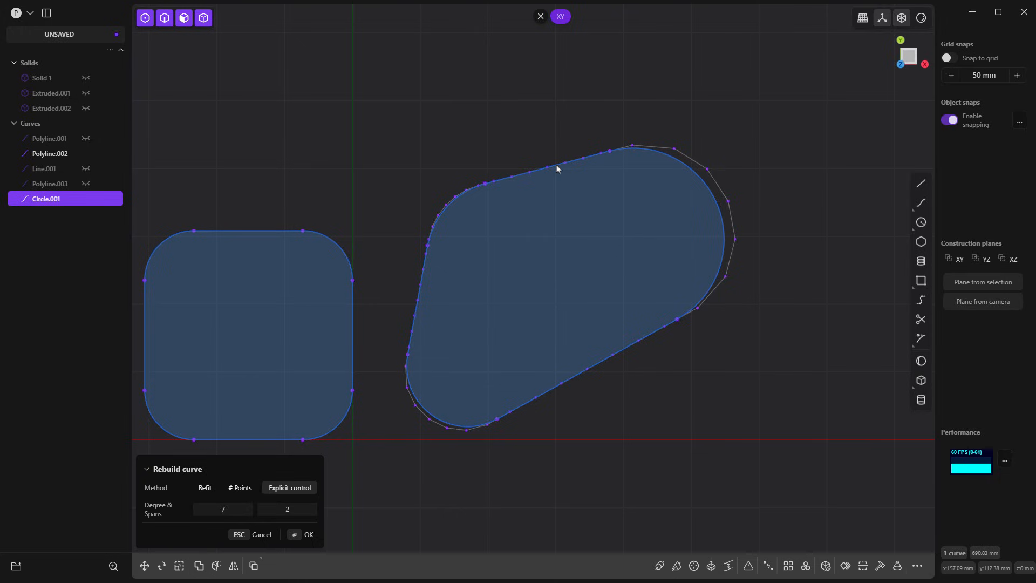
{"action": "key", "text": "Escape"}
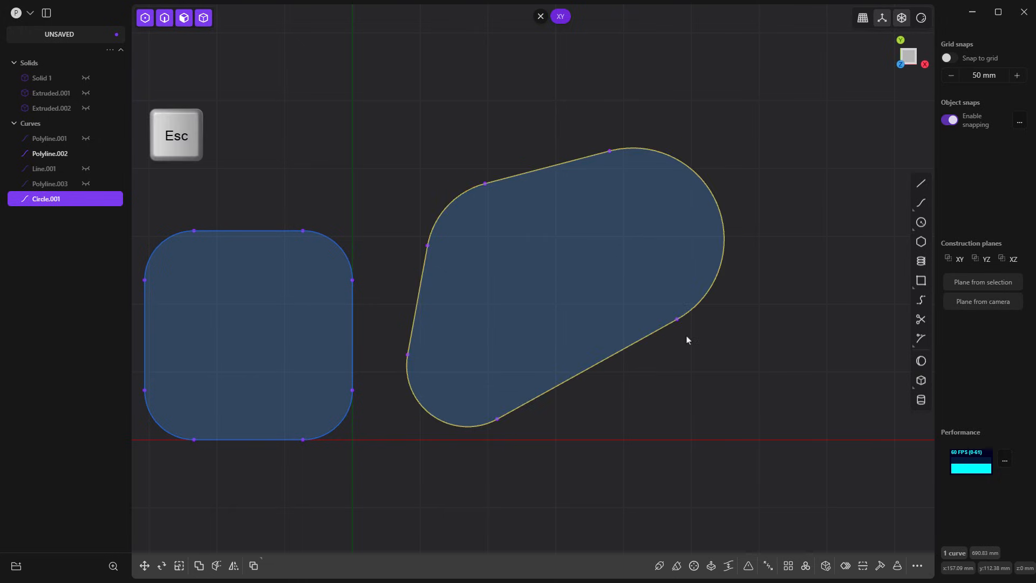
- Raise the tapered curve's degree and move the control point midway along its lower slanted side down and to the right
{"action": "left_click", "coordinate": [863, 566]}
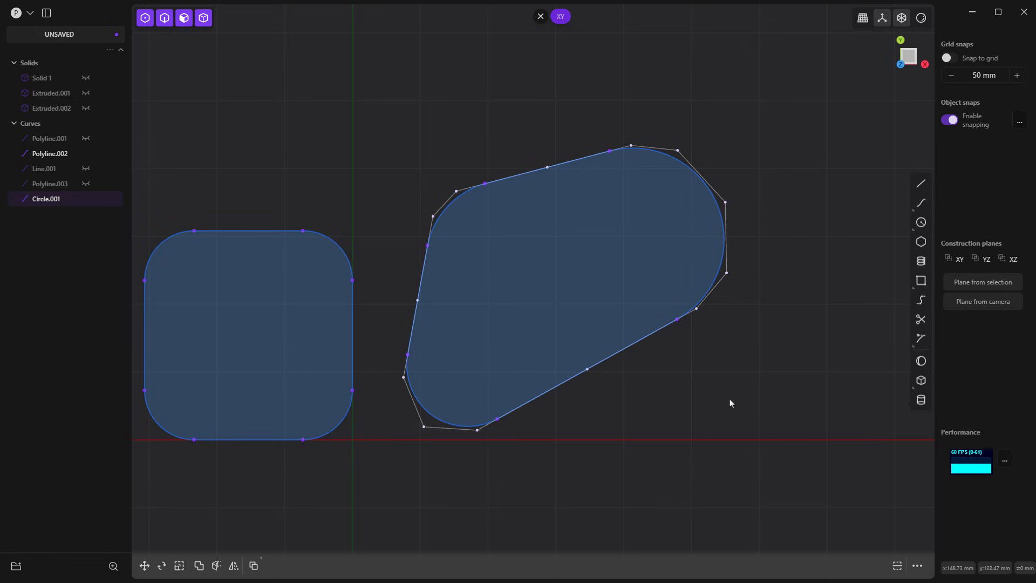
{"action": "left_click", "coordinate": [611, 363]}
{"action": "left_click", "coordinate": [591, 373]}
{"action": "key", "text": "g"}
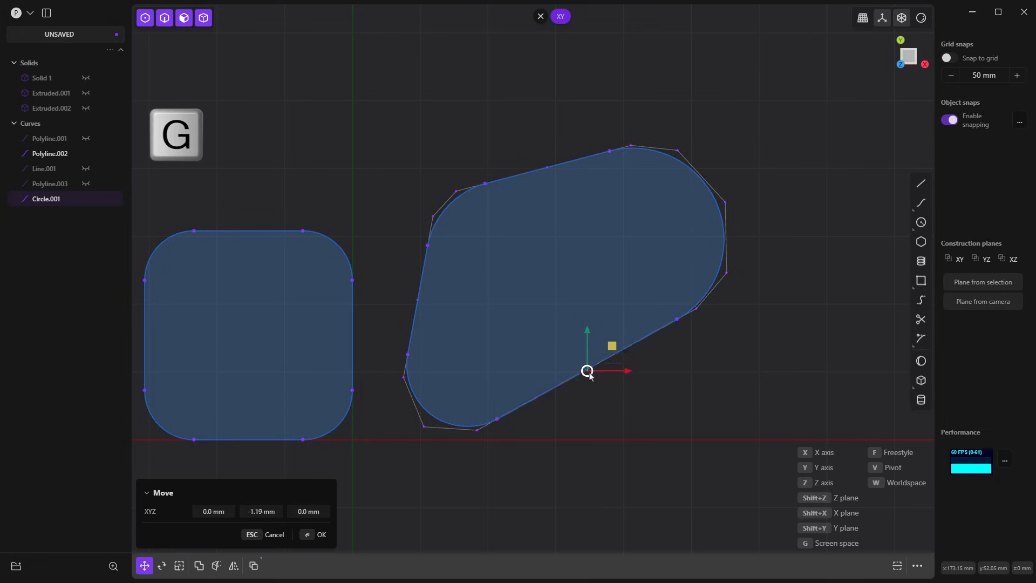
{"action": "left_click", "coordinate": [659, 438]}
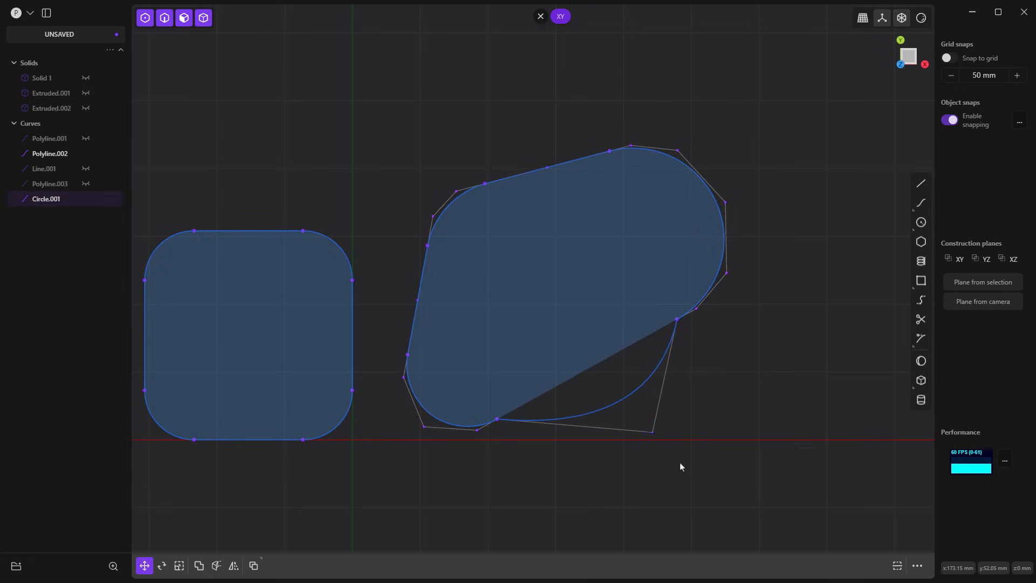
- Raise the bulged curve's degree once more and try extruding its enclosed region
{"action": "left_click", "coordinate": [659, 368]}
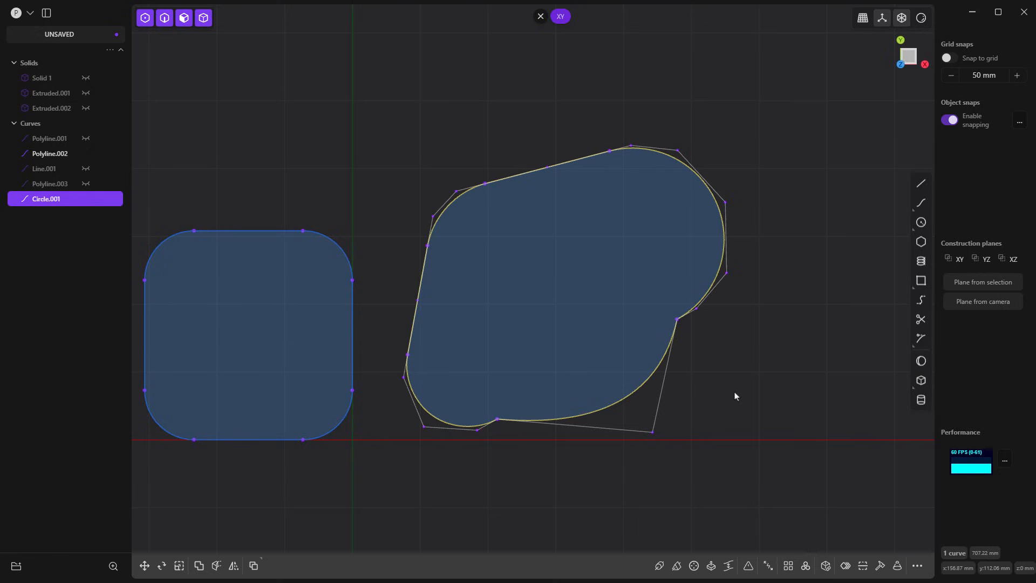
{"action": "left_click", "coordinate": [863, 566]}
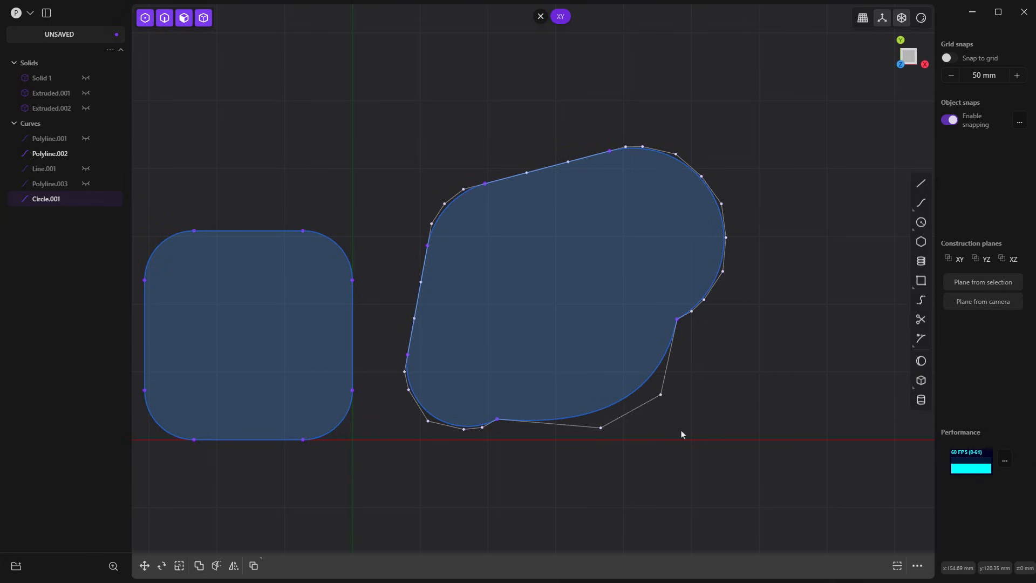
{"action": "left_click", "coordinate": [632, 397]}
{"action": "key", "text": "e"}
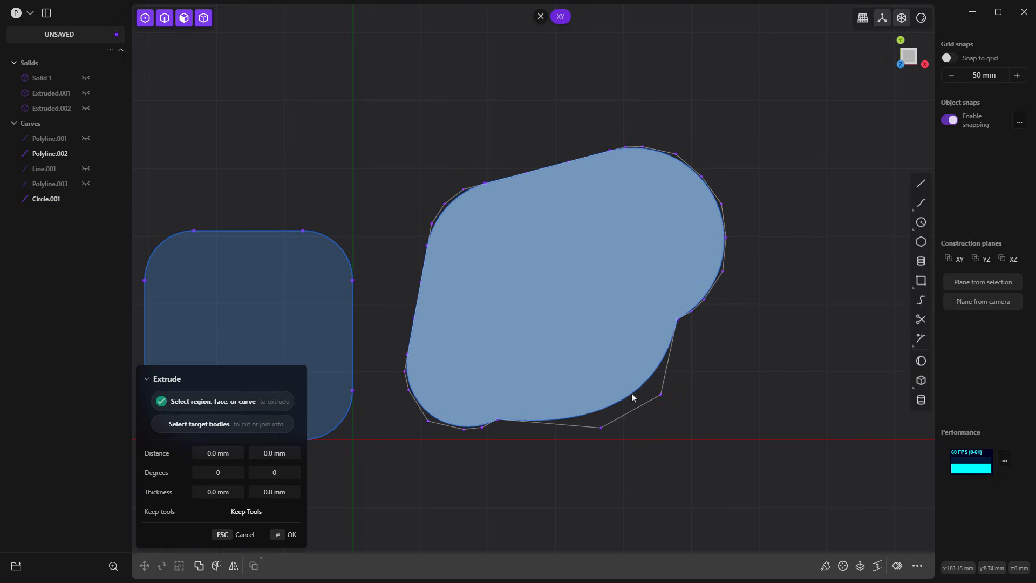
{"action": "key", "text": "Escape"}
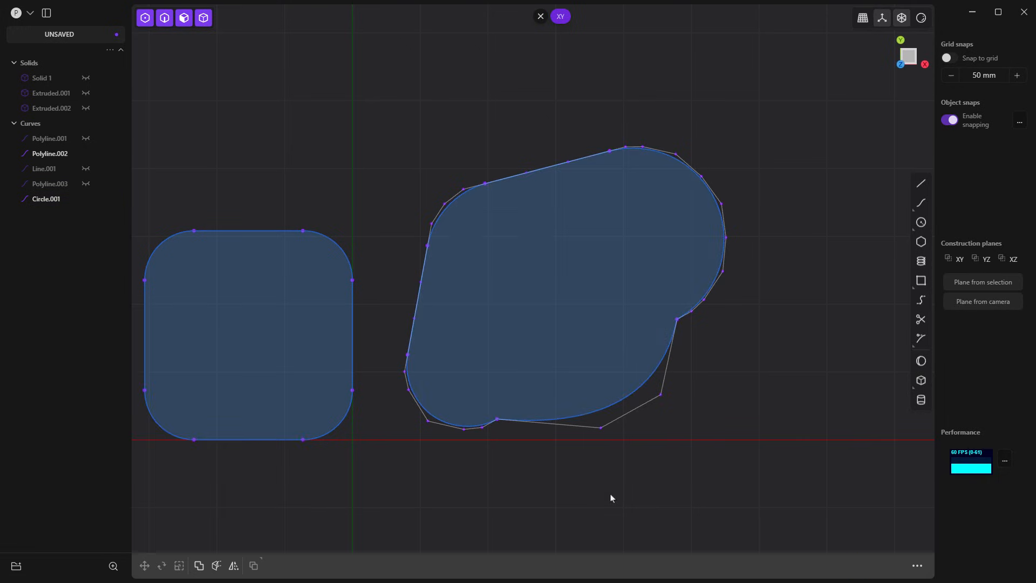
- Raise the bulged curve's degree a further time to add more control points, and clear the selection
{"action": "left_click", "coordinate": [667, 363]}
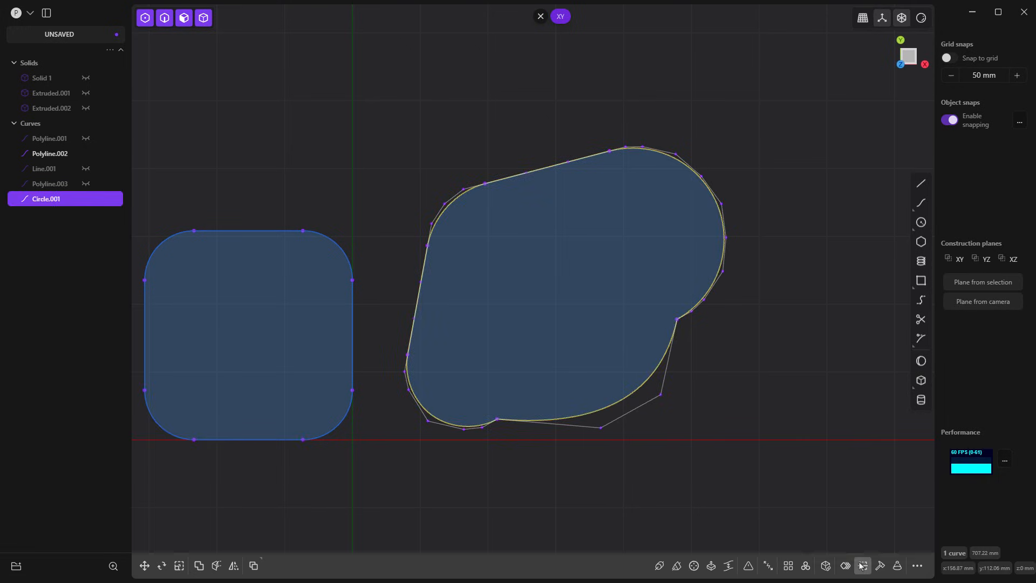
{"action": "left_click", "coordinate": [813, 359]}
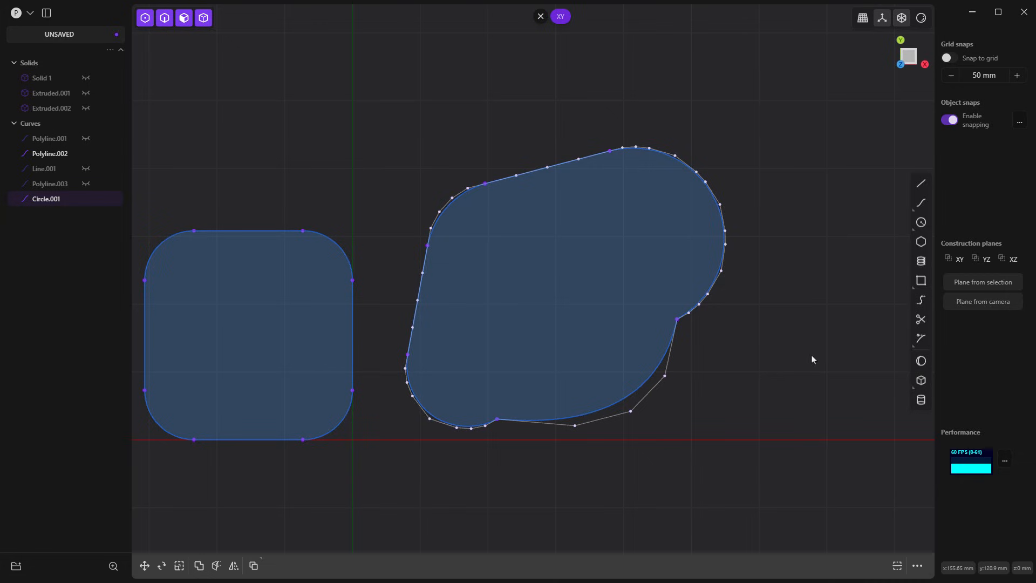
{"action": "left_click", "coordinate": [770, 345]}
{"action": "scroll", "coordinate": [547, 338], "scroll_direction": "down", "scroll_amount": 5}
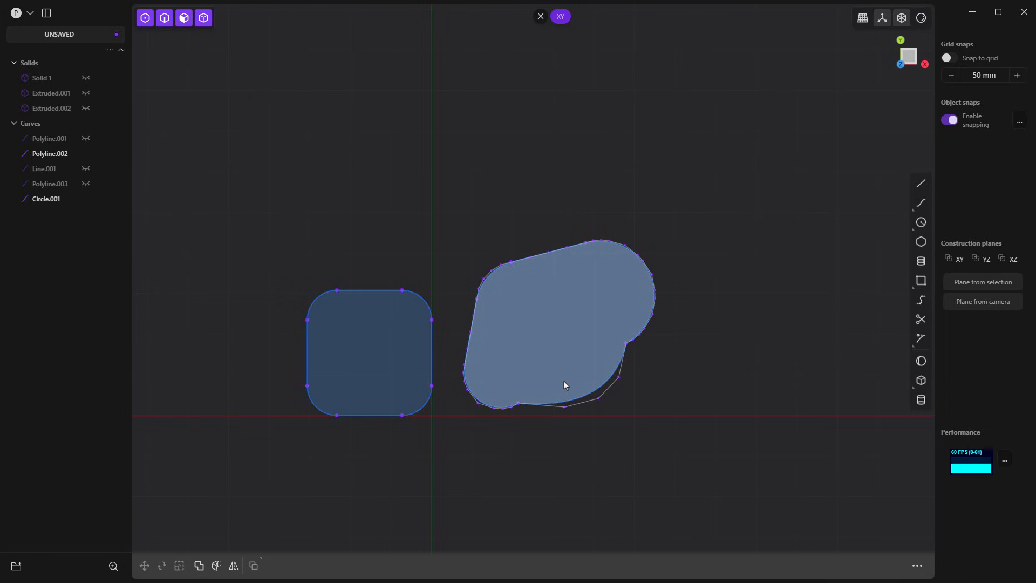
- Draw a wavy open spline above the two closed shapes, with peaks near both ends and a deep dip before the last peak
{"action": "left_click", "coordinate": [922, 203]}
{"action": "left_click", "coordinate": [371, 191]}
{"action": "left_click", "coordinate": [465, 146]}
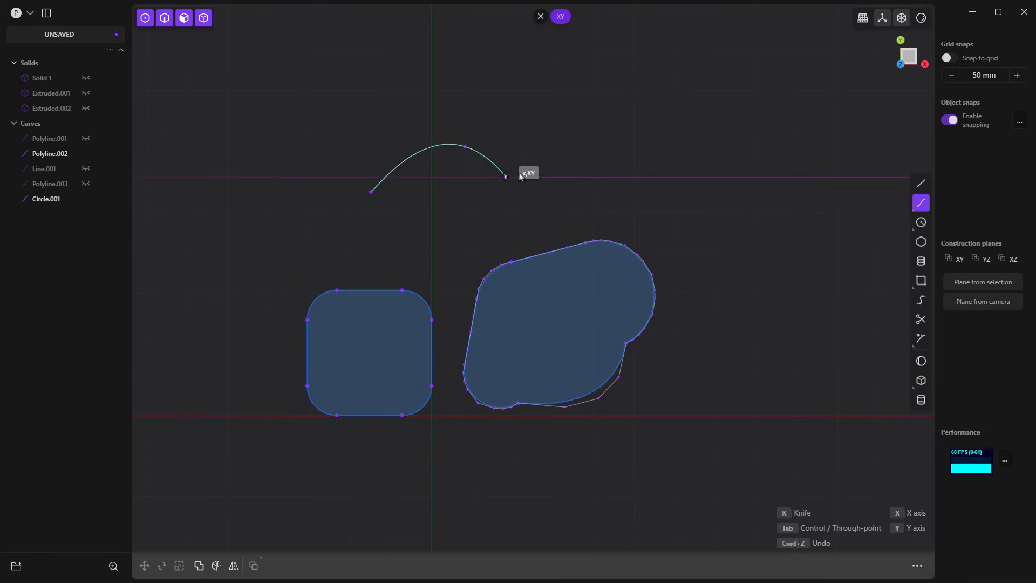
{"action": "left_click", "coordinate": [505, 177]}
{"action": "left_click", "coordinate": [625, 176]}
{"action": "left_click", "coordinate": [671, 201]}
{"action": "left_click", "coordinate": [739, 239]}
{"action": "left_click", "coordinate": [790, 199]}
{"action": "left_click", "coordinate": [817, 150]}
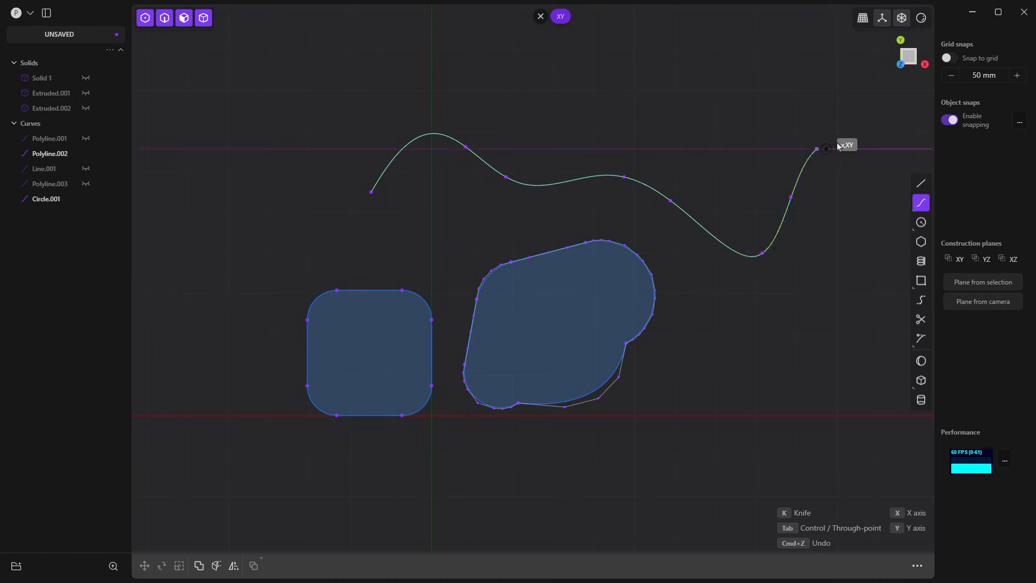
{"action": "left_click", "coordinate": [880, 161]}
{"action": "left_click", "coordinate": [890, 194]}
{"action": "right_click", "coordinate": [880, 251]}
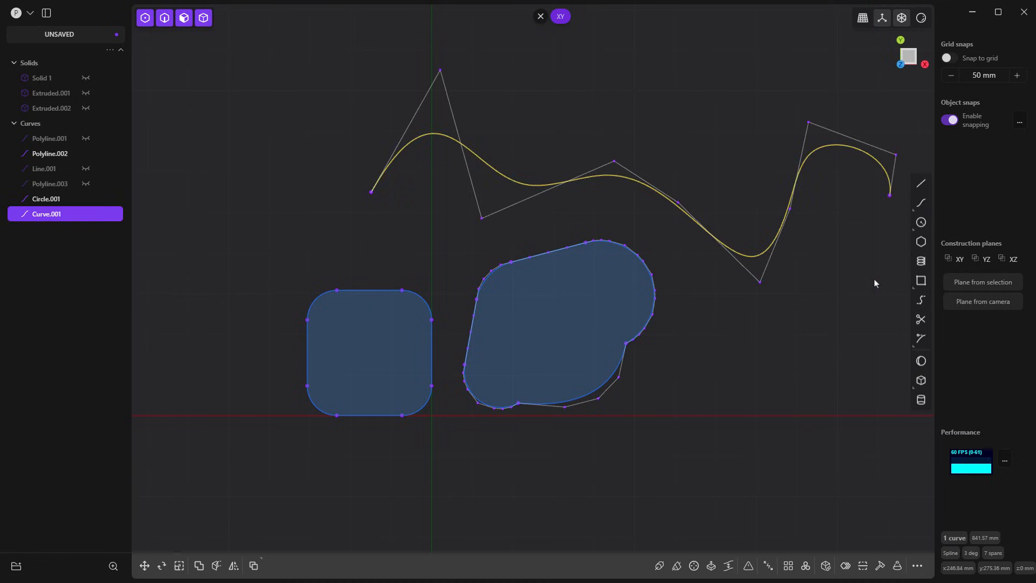
- Try rebuilding the wavy spline with the # Points method at 11 points, Explicit control, and Refit, and cancel the rebuild
{"action": "left_click", "coordinate": [879, 566]}
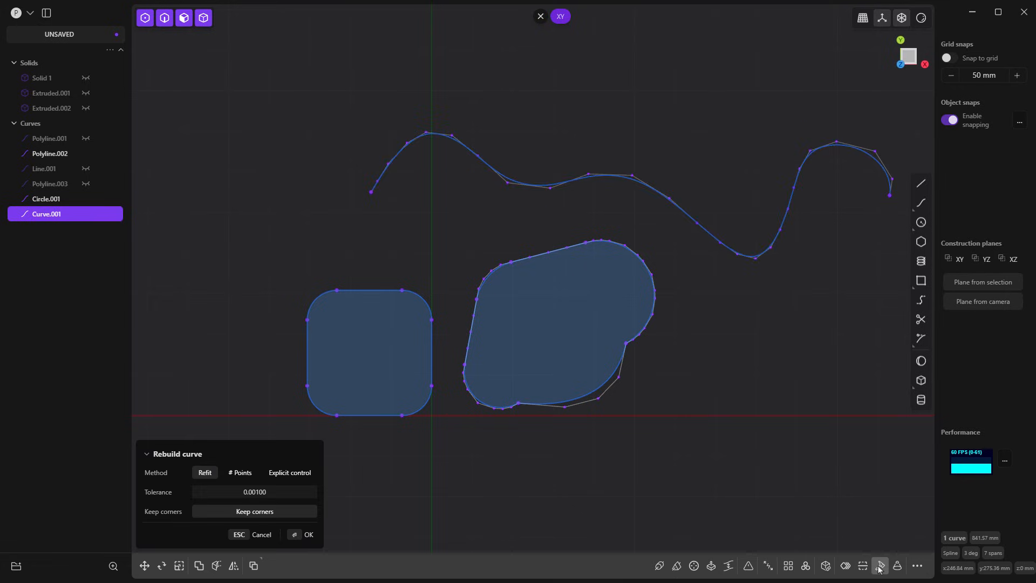
{"action": "left_click", "coordinate": [242, 475]}
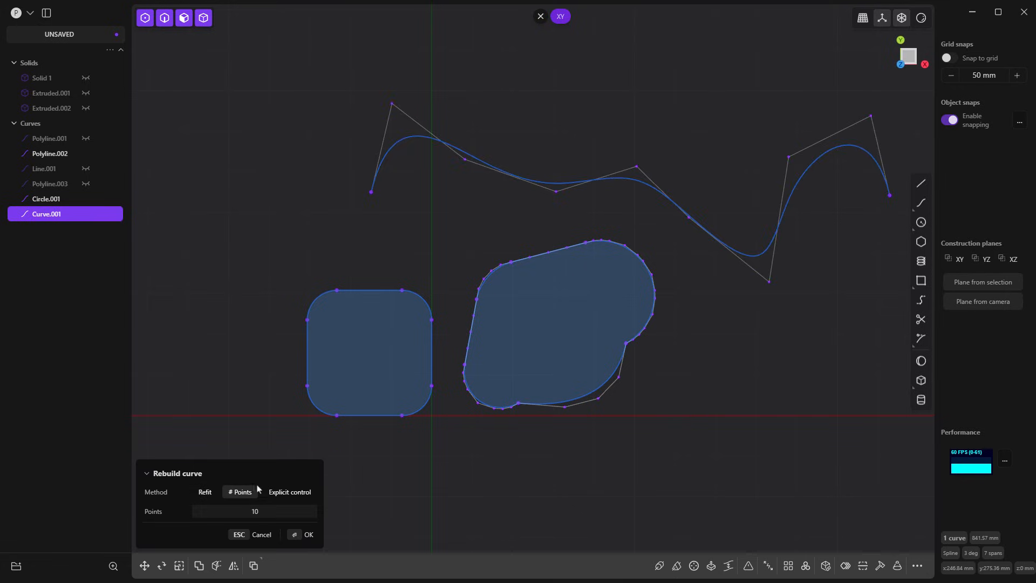
{"action": "mouse_move", "coordinate": [260, 511]}
{"action": "left_mouse_down"}
{"action": "mouse_move", "coordinate": [250, 511]}
{"action": "mouse_move", "coordinate": [263, 511]}
{"action": "left_mouse_up"}
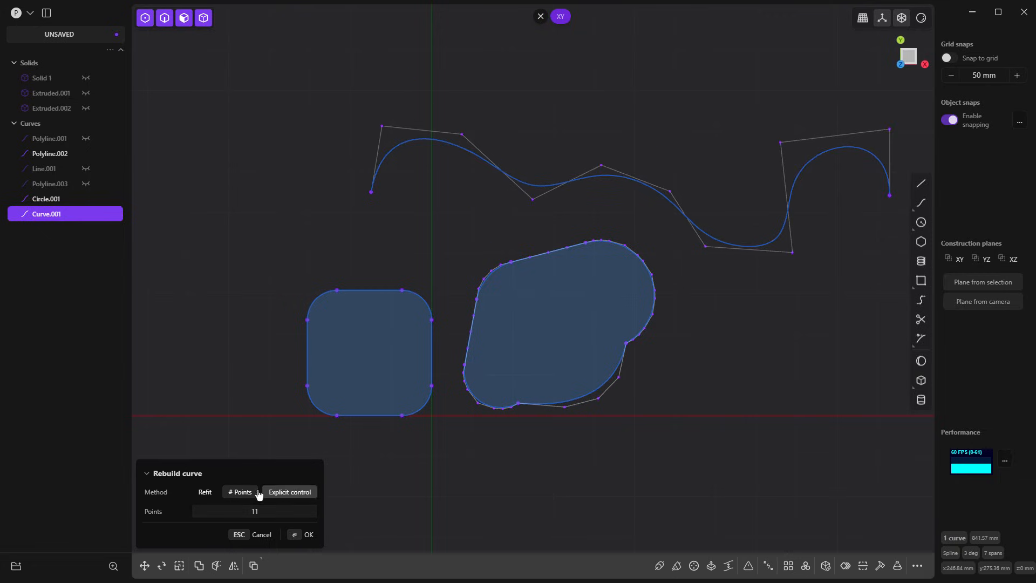
{"action": "left_click", "coordinate": [284, 493]}
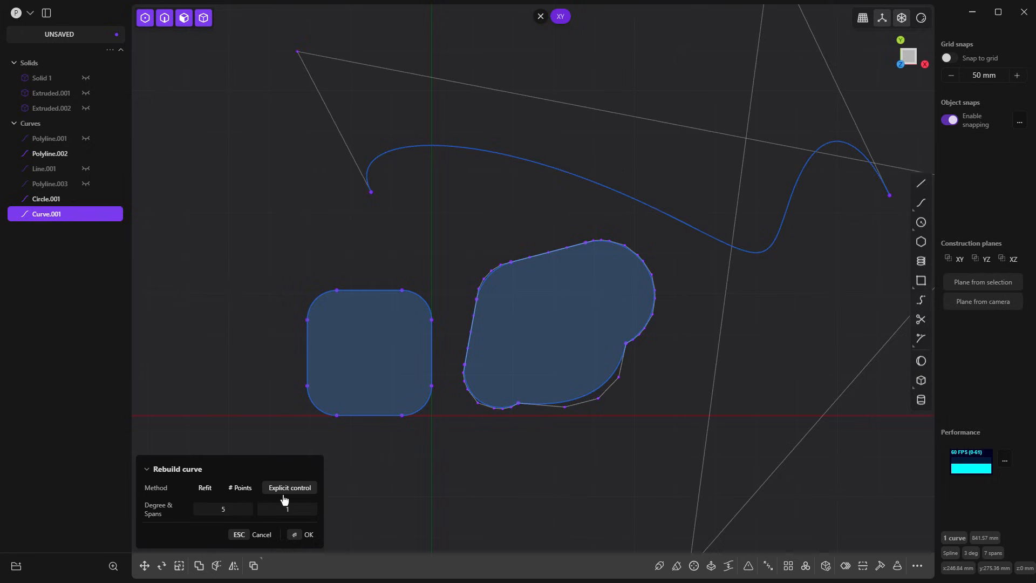
{"action": "left_click", "coordinate": [201, 489]}
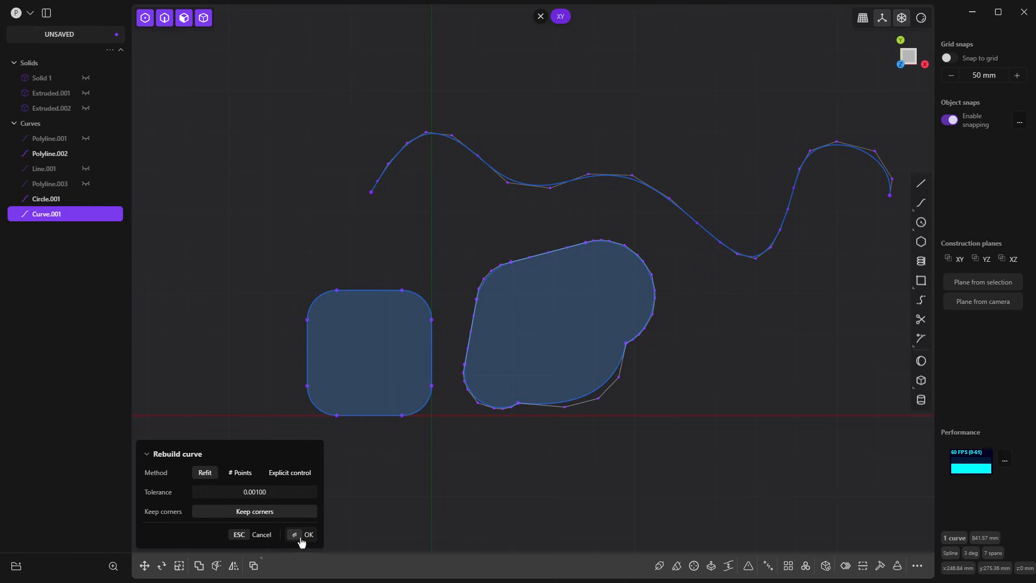
{"action": "key", "text": "Escape"}
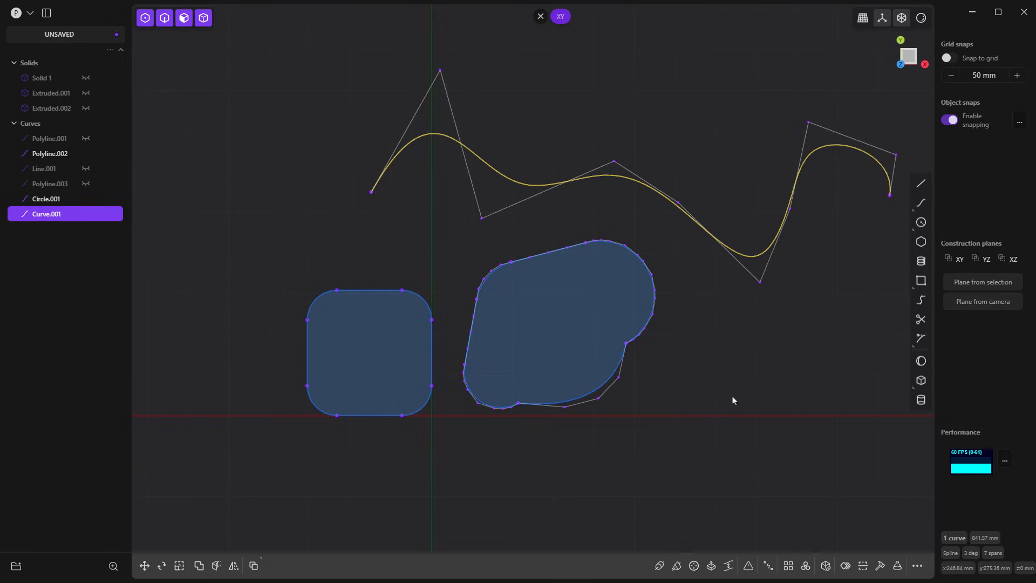
- Raise the wavy spline's degree and select the whole curve
{"action": "left_click", "coordinate": [863, 566]}
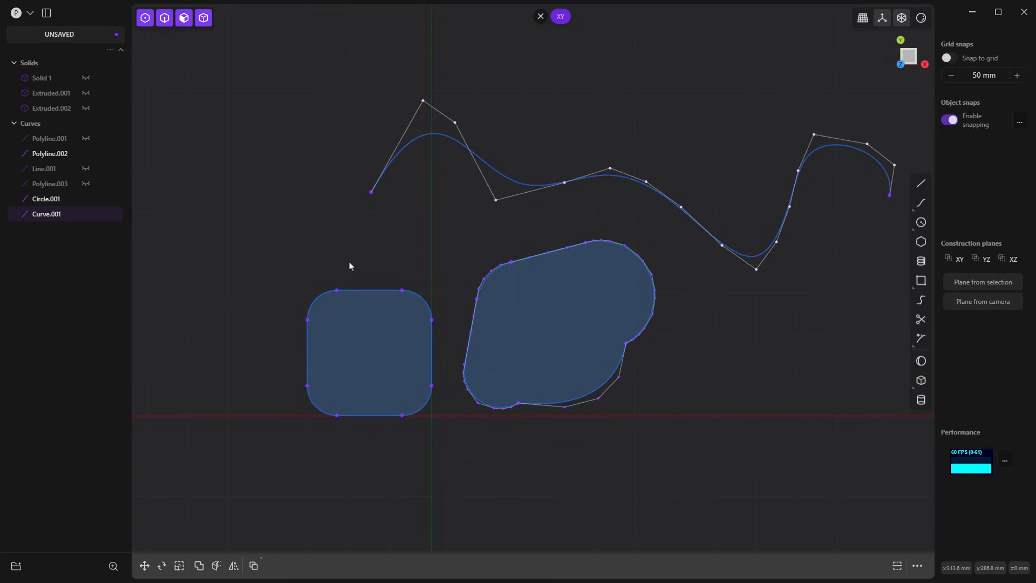
{"action": "left_click", "coordinate": [452, 141]}
{"action": "scroll", "coordinate": [597, 212], "scroll_direction": "down", "scroll_amount": 3}
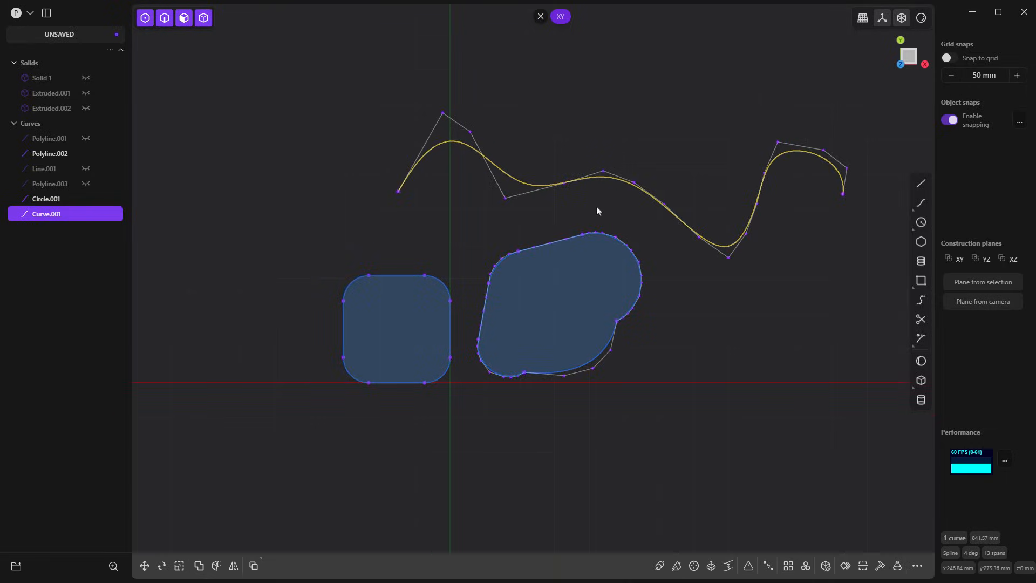
- Delete the wavy spline, the rounded square and the bulged rounded shape
{"action": "key", "text": "Delete"}
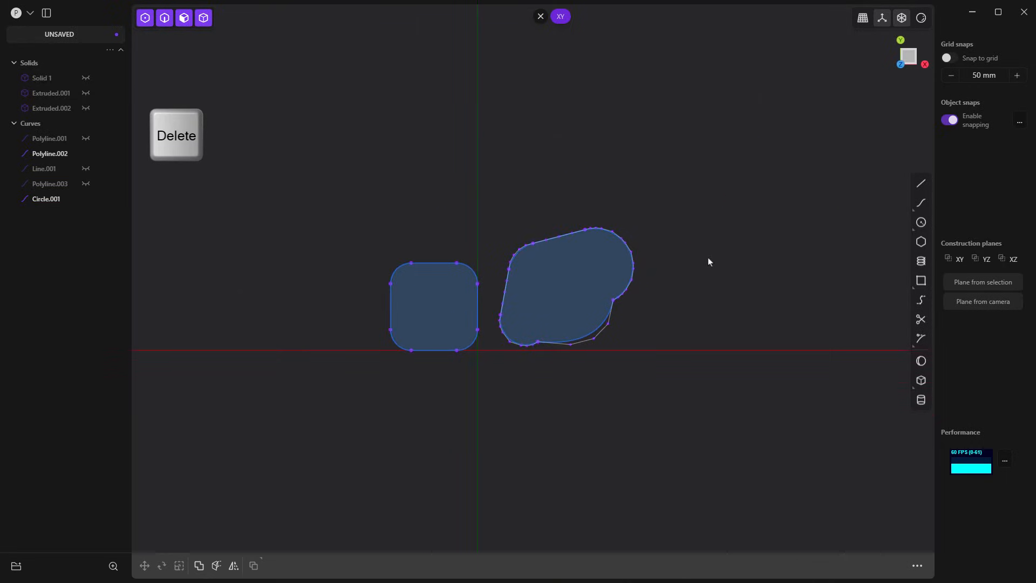
{"action": "left_click_drag", "start_coordinate": [725, 415], "coordinate": [299, 194]}
{"action": "key", "text": "Delete"}
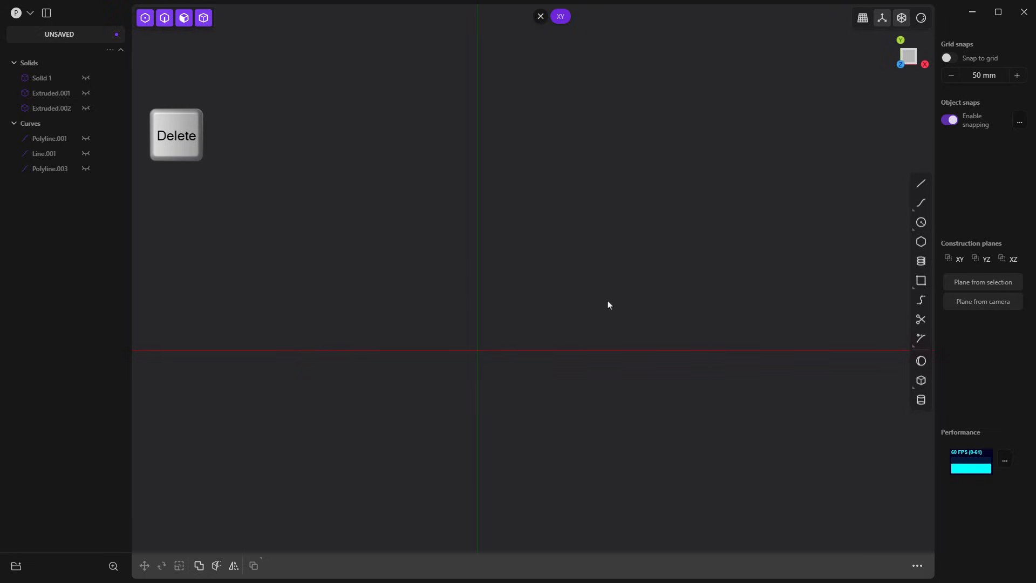
- Draw a three-point arc with a radius of about 376 mm, rising to the right and bulging toward the upper left of the origin
{"action": "left_click", "coordinate": [923, 225]}
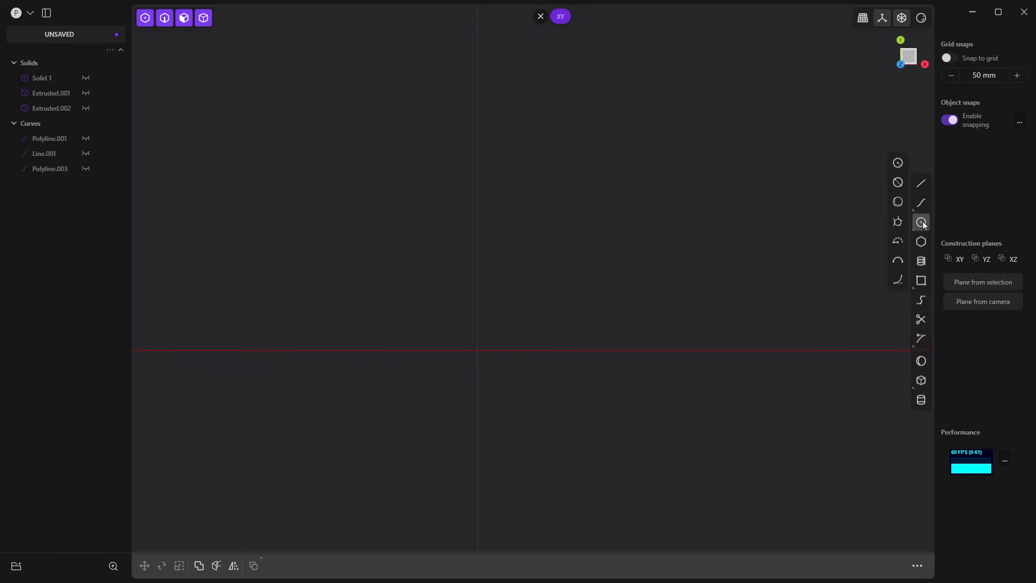
{"action": "left_click", "coordinate": [897, 262]}
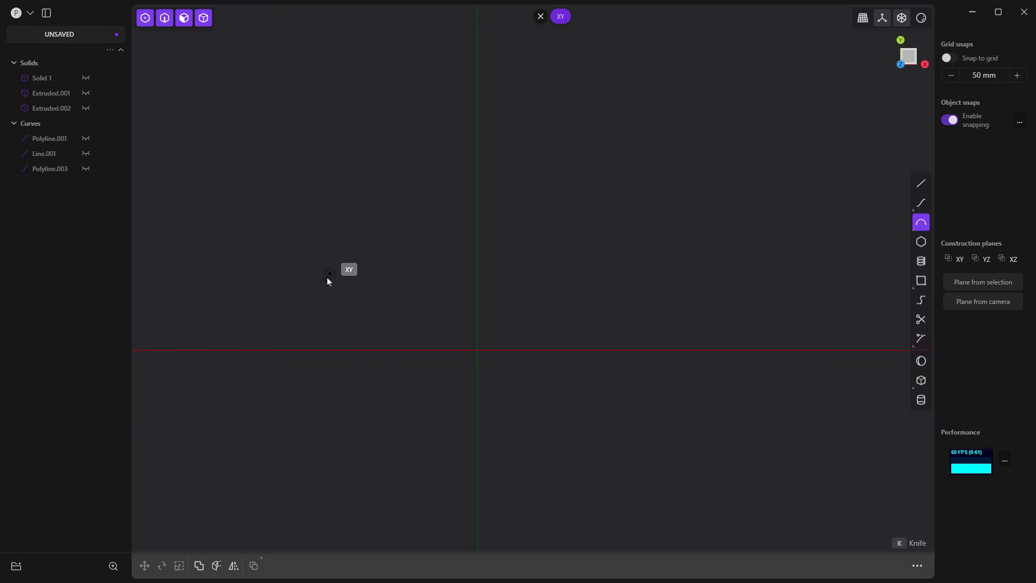
{"action": "left_click", "coordinate": [286, 273]}
{"action": "left_click", "coordinate": [424, 145]}
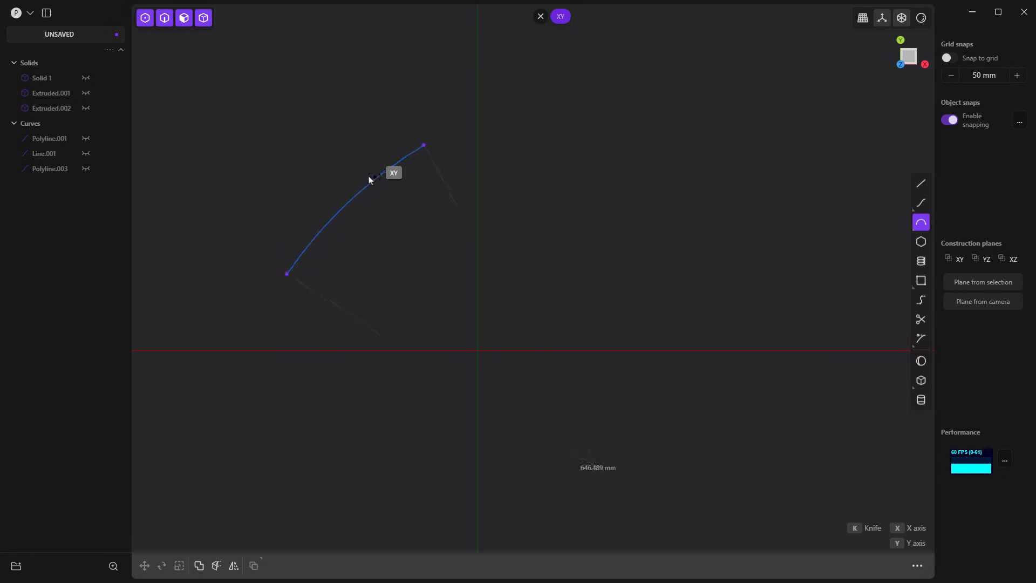
{"action": "left_click", "coordinate": [372, 180]}
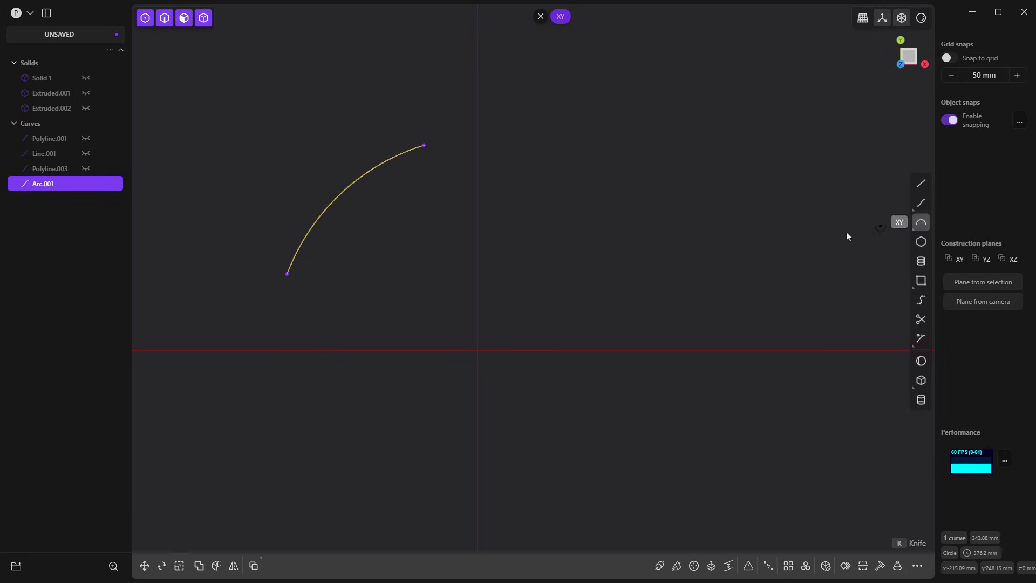
- Draw a second arc with a radius of about 403 mm right of the Y axis, sagging downward and ending just above the X axis
{"action": "left_click", "coordinate": [632, 229]}
{"action": "left_click", "coordinate": [816, 330]}
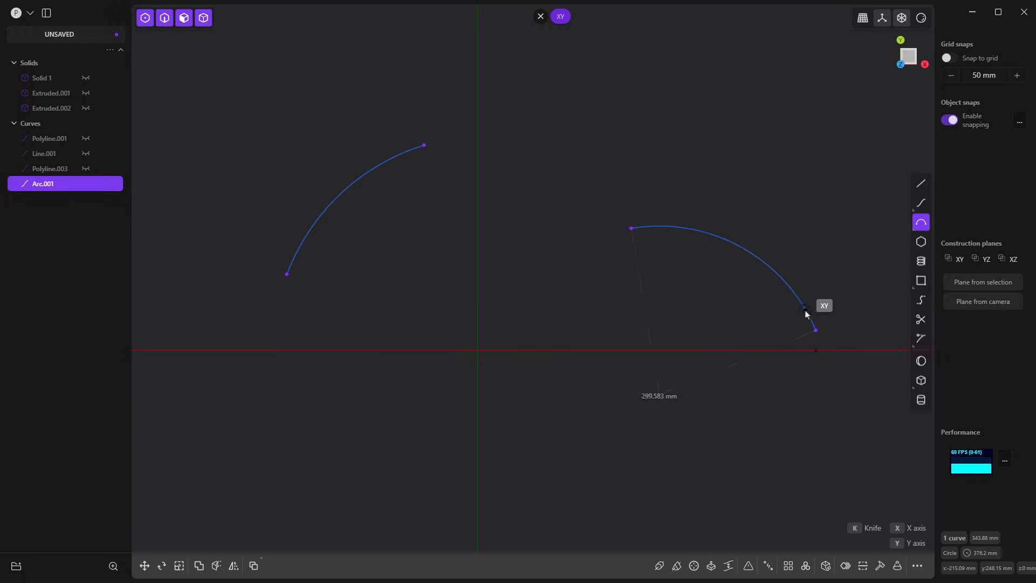
{"action": "left_click", "coordinate": [745, 318]}
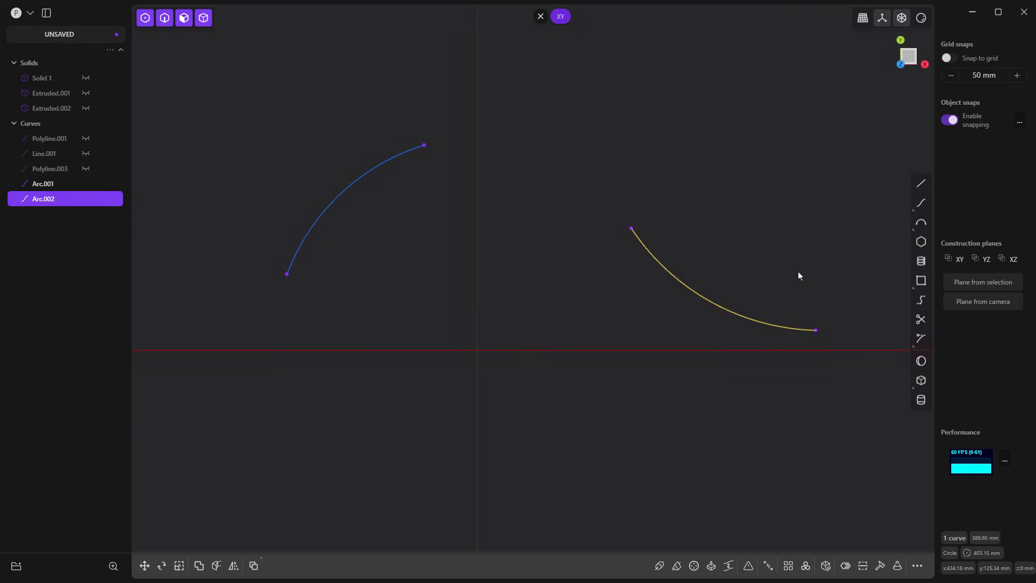
- Try bridging the facing ends of the two arcs with a G2 bridge curve and Trim turned off, and cancel it
{"action": "left_click", "coordinate": [922, 301]}
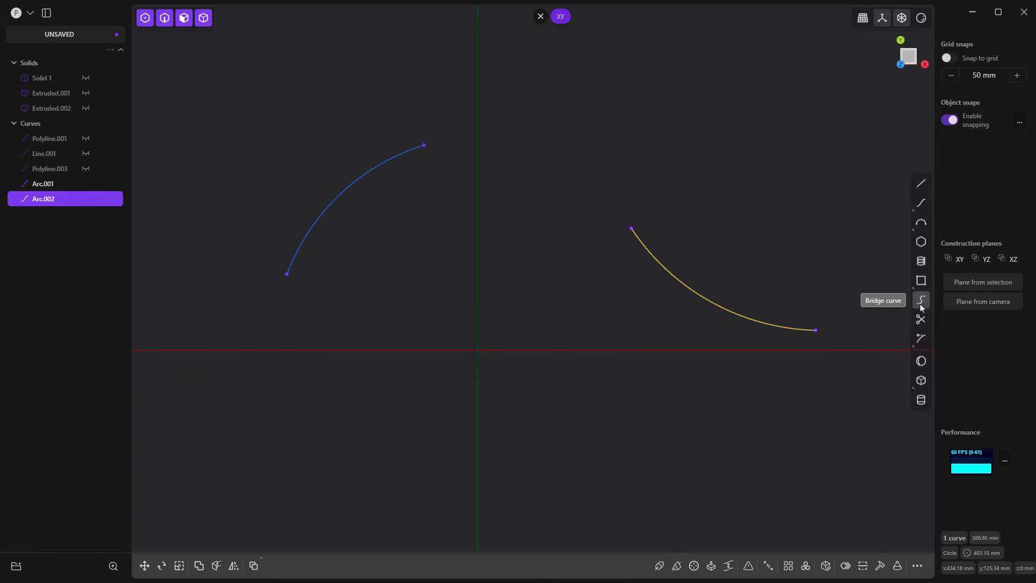
{"action": "left_click", "coordinate": [633, 229]}
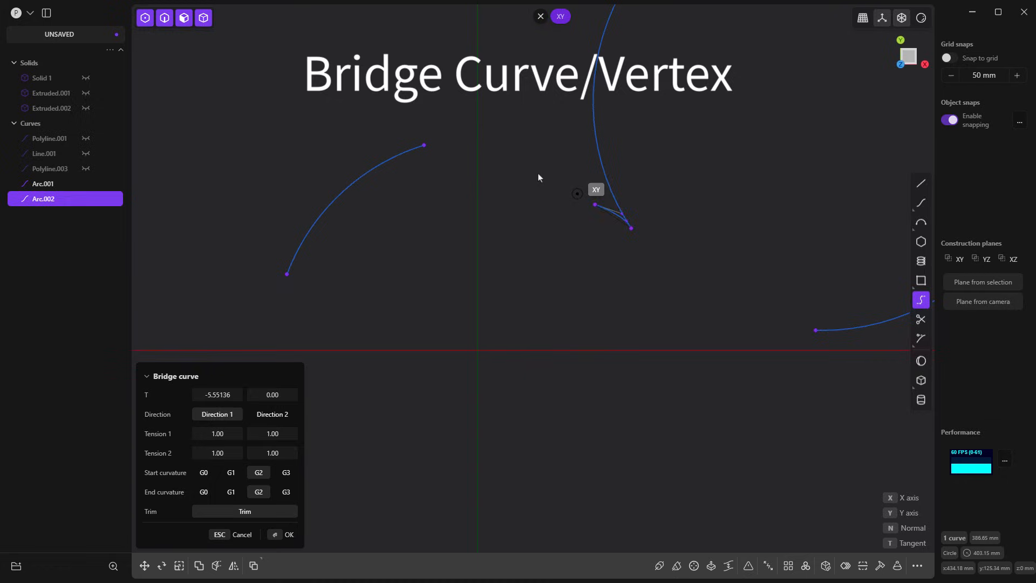
{"action": "left_click", "coordinate": [427, 149]}
{"action": "scroll", "coordinate": [493, 238], "scroll_direction": "down", "scroll_amount": 4}
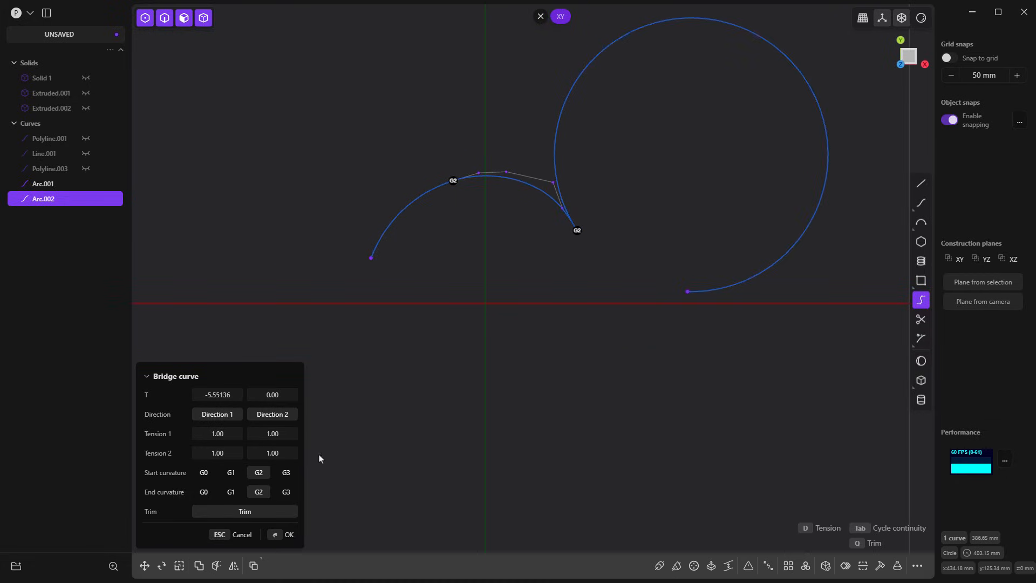
{"action": "left_click", "coordinate": [259, 517]}
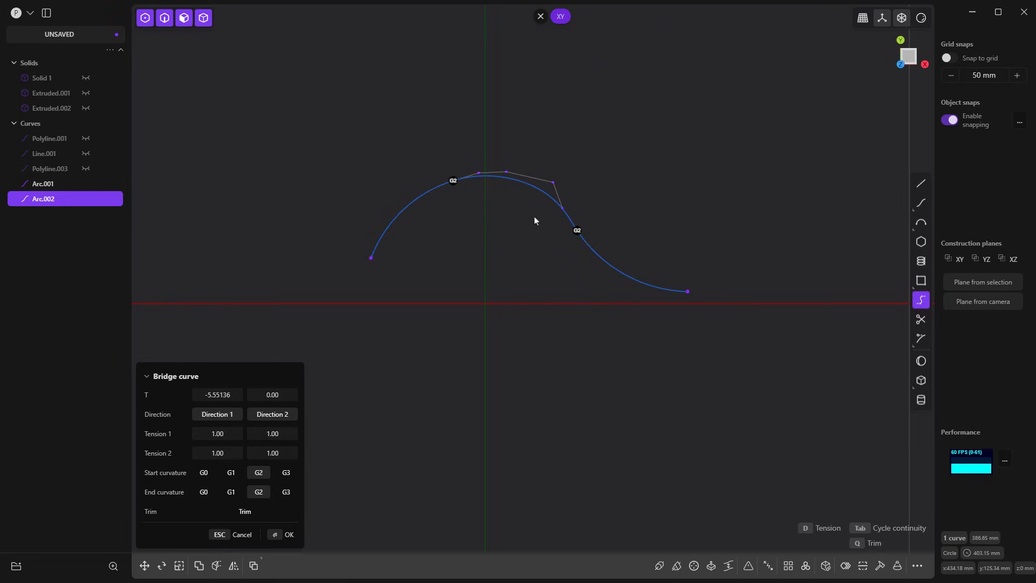
{"action": "scroll", "coordinate": [559, 243], "scroll_direction": "up", "scroll_amount": 1}
{"action": "scroll", "coordinate": [557, 258], "scroll_direction": "up", "scroll_amount": 1}
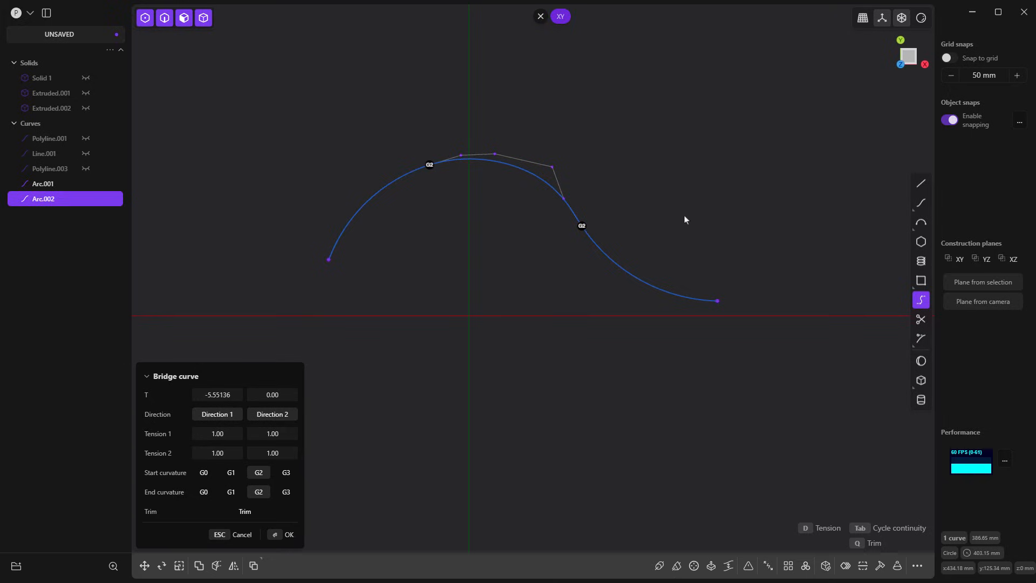
{"action": "key", "text": "Escape"}
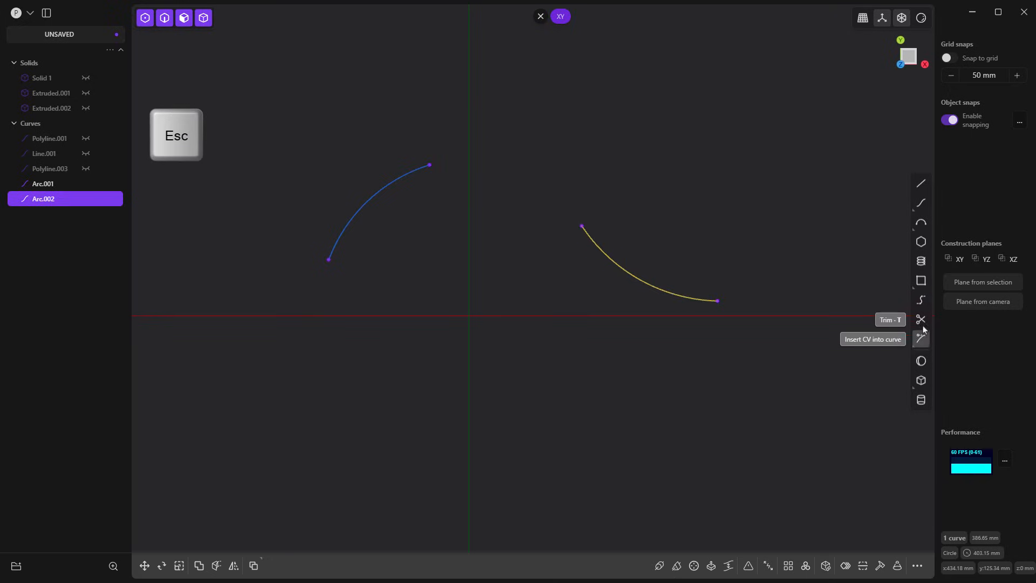
- Bridge the two arcs with Trim on, and set the T values to 1.00 and 0.00 so the bridge joins their facing ends
{"action": "left_click", "coordinate": [922, 300]}
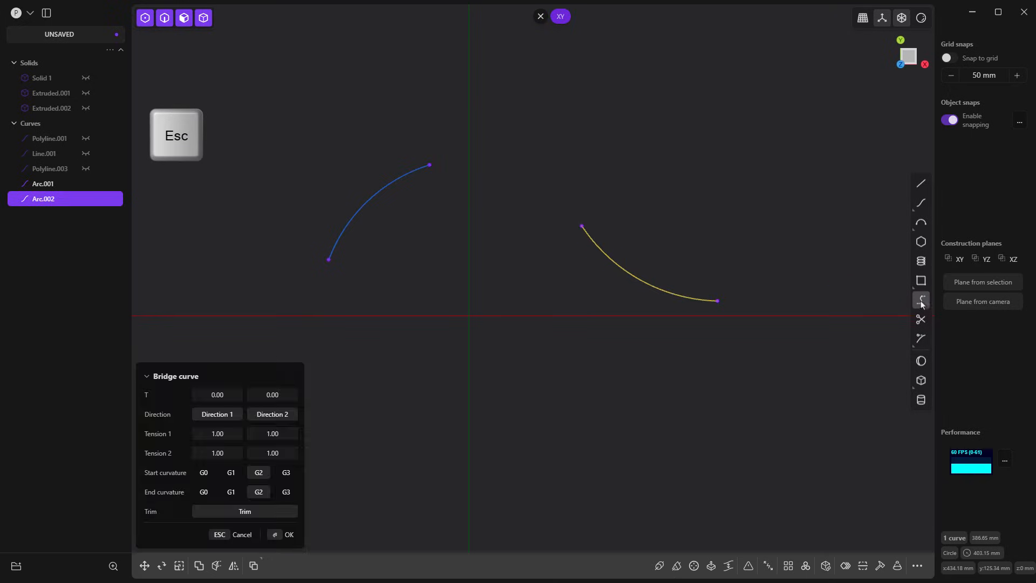
{"action": "left_click", "coordinate": [606, 269]}
{"action": "left_click", "coordinate": [402, 182]}
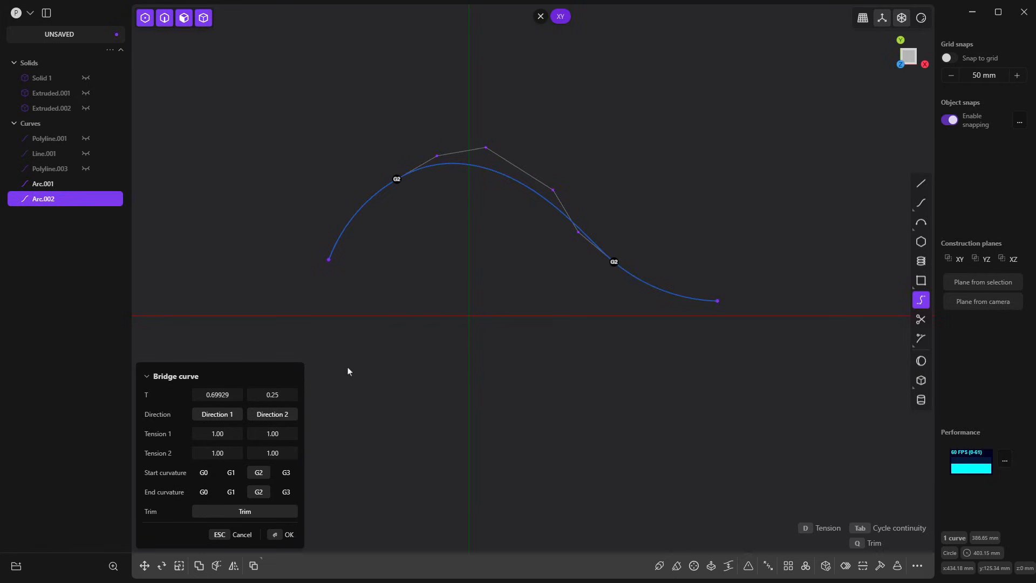
{"action": "mouse_move", "coordinate": [274, 395]}
{"action": "left_mouse_down"}
{"action": "mouse_move", "coordinate": [227, 395]}
{"action": "mouse_move", "coordinate": [237, 395]}
{"action": "left_mouse_up"}
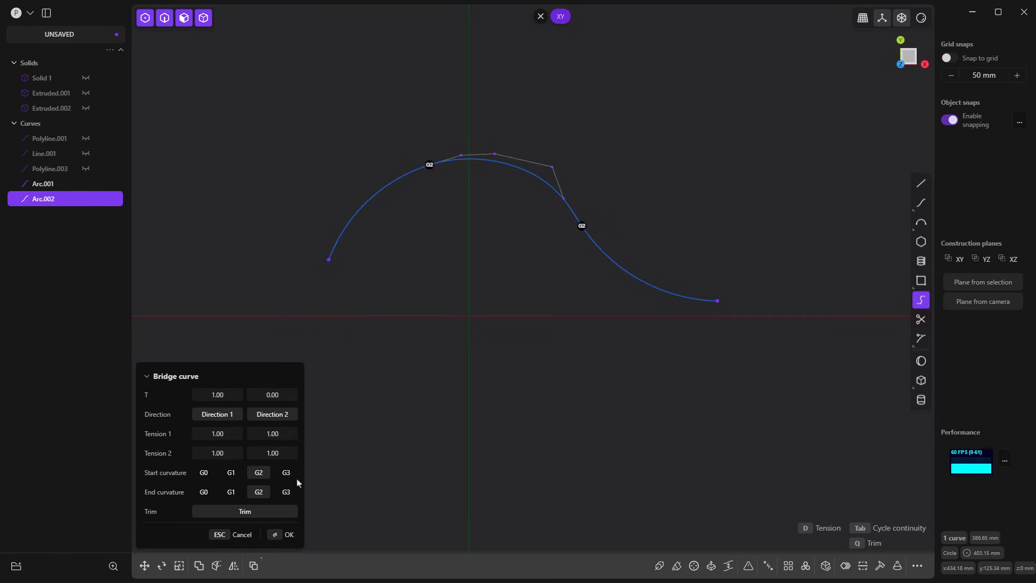
- Try G0, G1, G2 and G3 continuity in turn on both ends of the bridge between the two arcs
{"action": "left_click", "coordinate": [203, 473]}
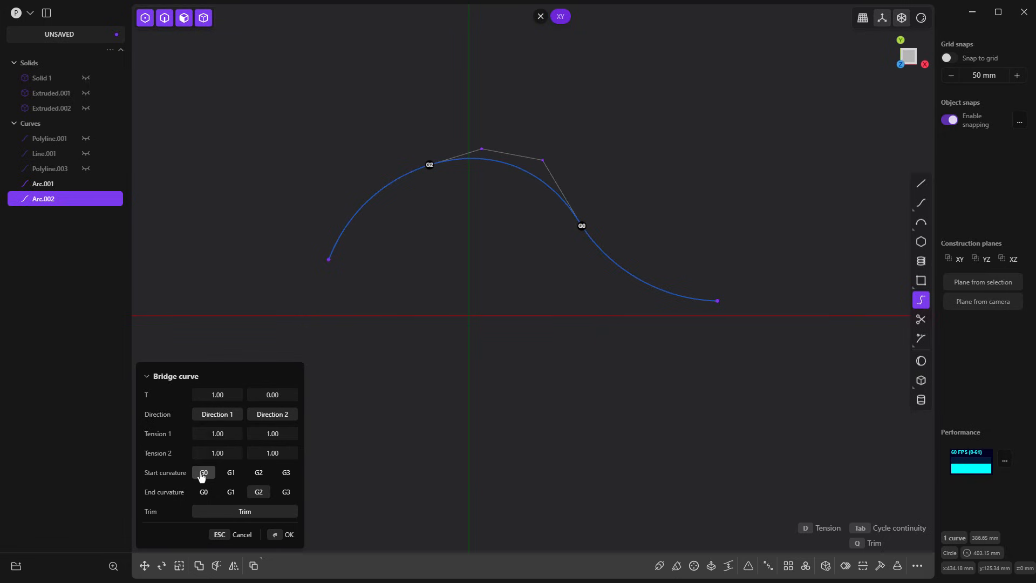
{"action": "left_click", "coordinate": [204, 493]}
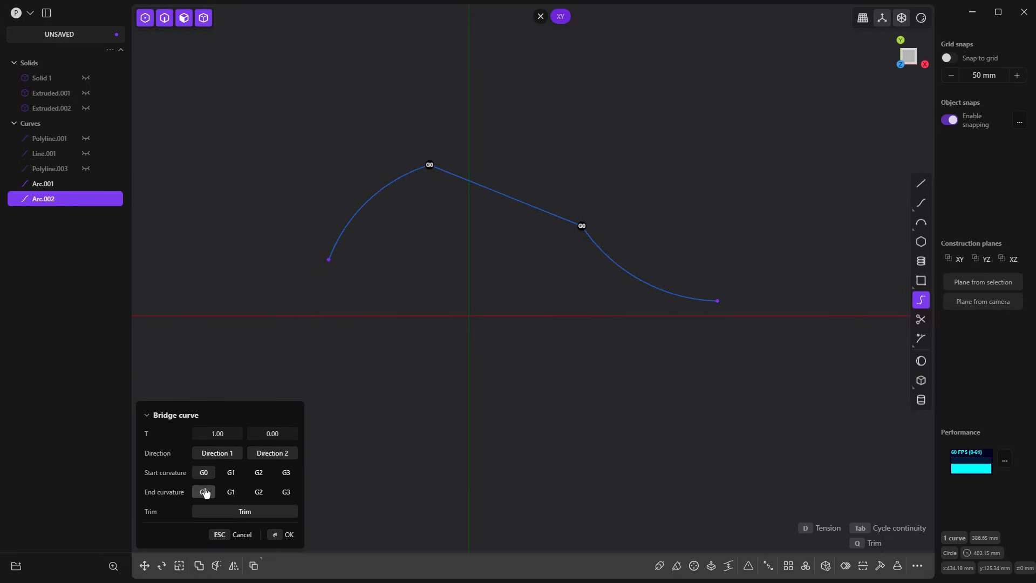
{"action": "left_click", "coordinate": [231, 492]}
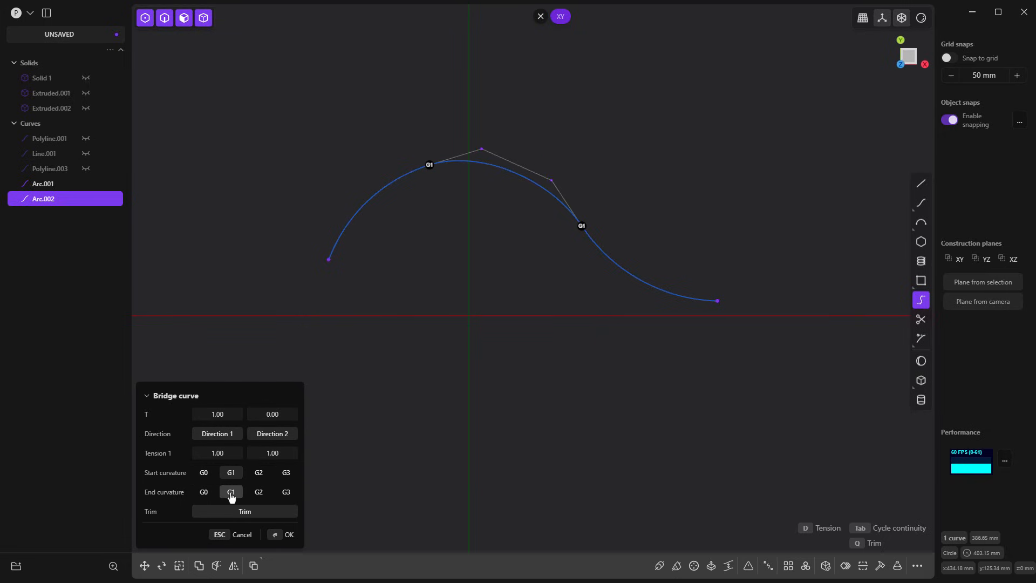
{"action": "left_click", "coordinate": [259, 492]}
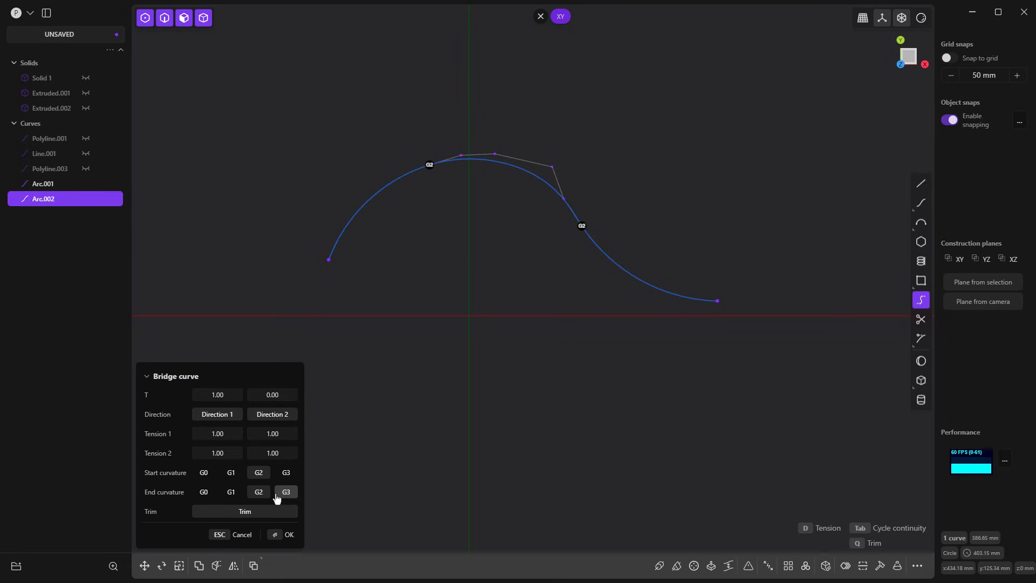
{"action": "left_click", "coordinate": [277, 493]}
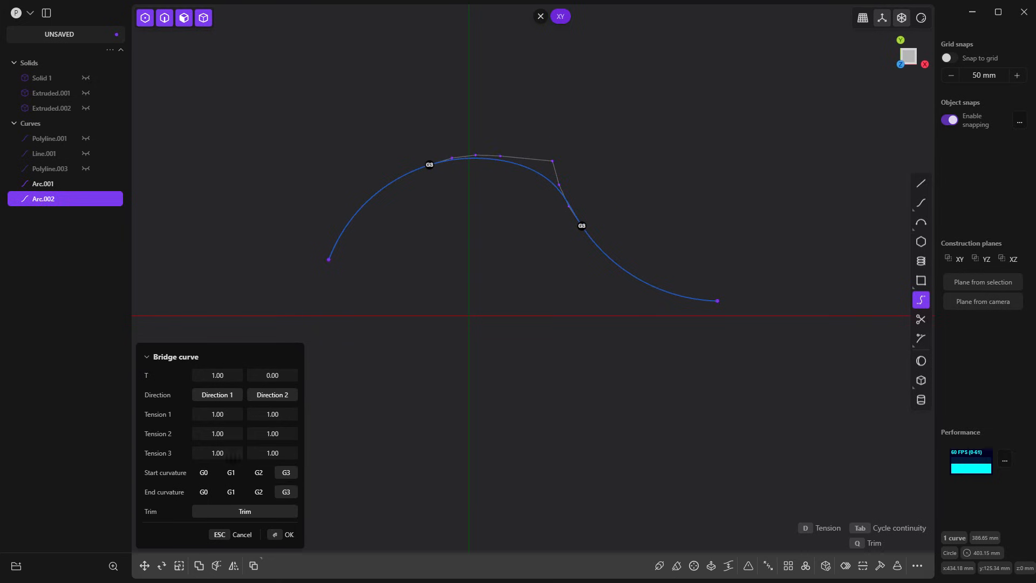
- Try start curvatures G1 and G0 against a G3 end, and try both ends at G0, G1 and G2
{"action": "left_click", "coordinate": [231, 473]}
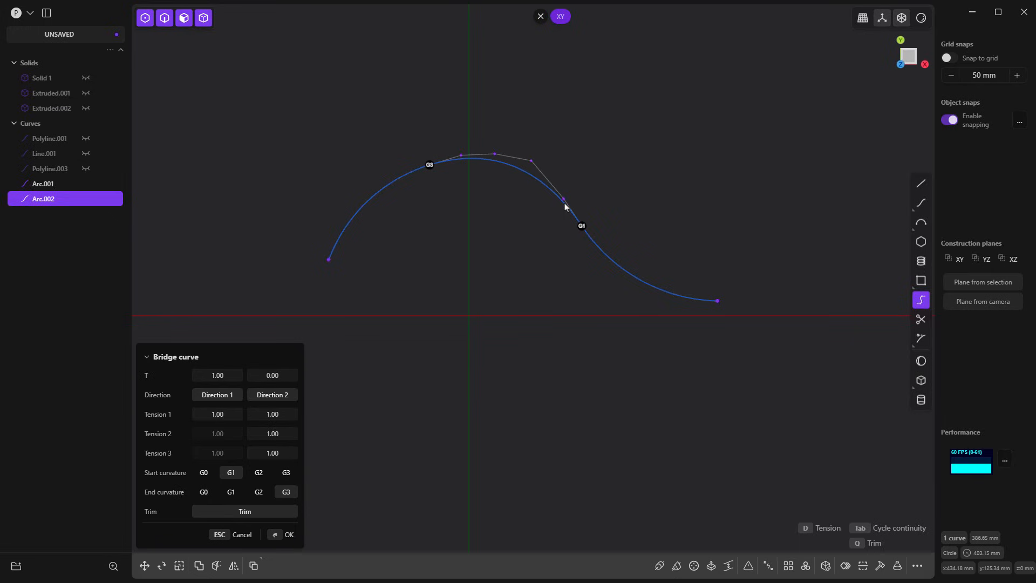
{"action": "left_click", "coordinate": [204, 473]}
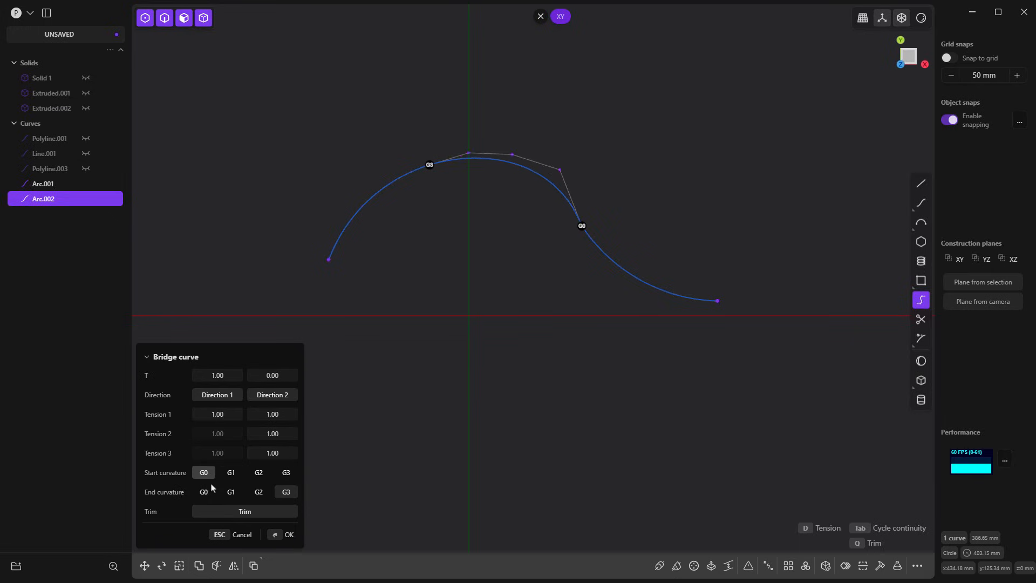
{"action": "left_click", "coordinate": [209, 493]}
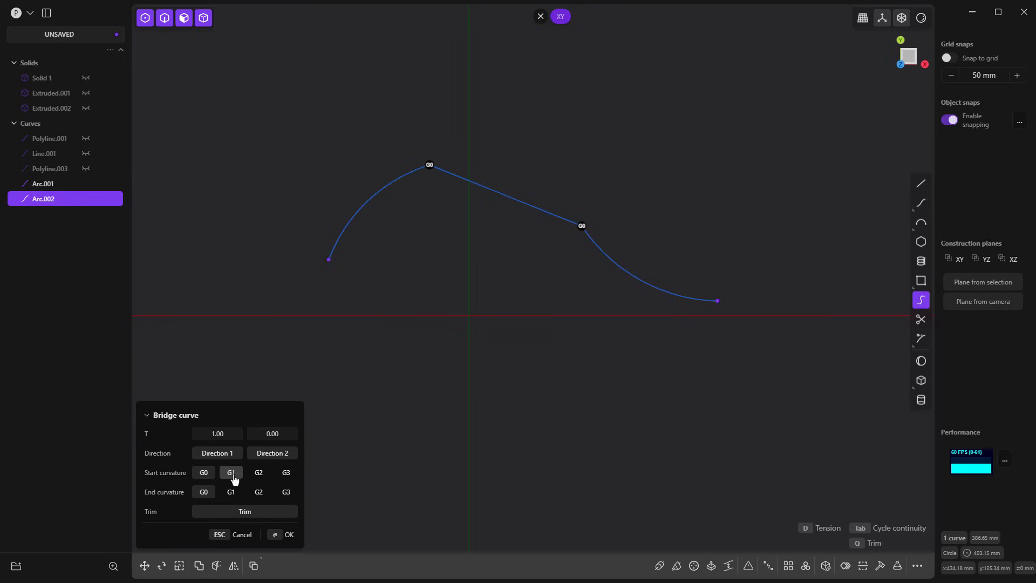
{"action": "left_click", "coordinate": [231, 473]}
{"action": "left_click", "coordinate": [233, 498]}
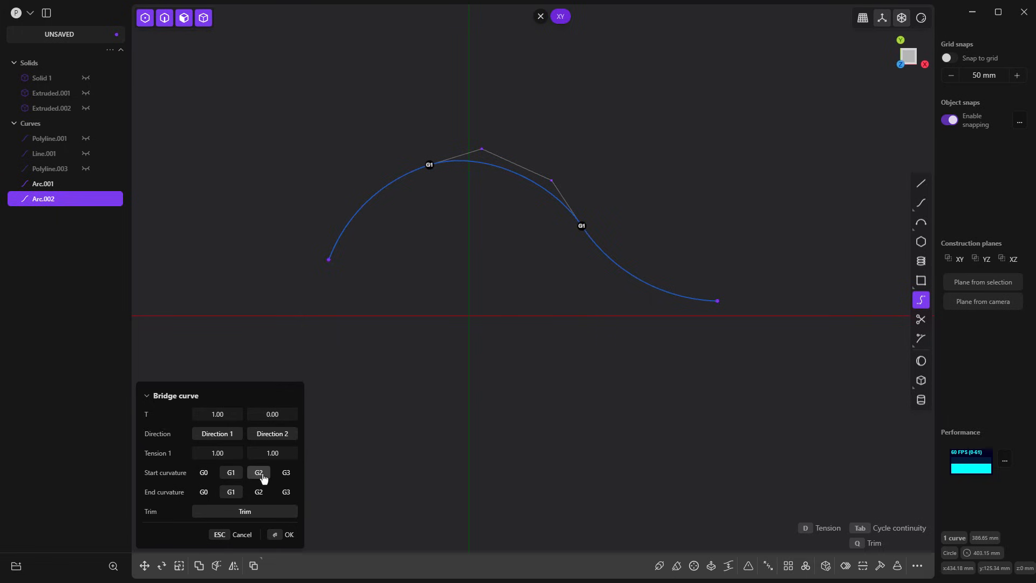
{"action": "left_click", "coordinate": [263, 477]}
{"action": "left_click", "coordinate": [261, 493]}
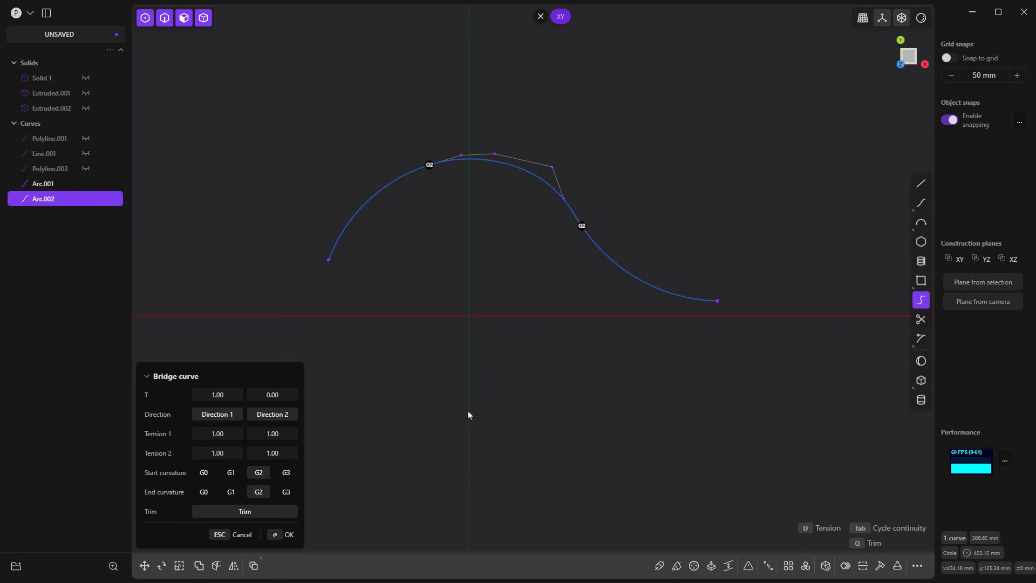
- Set the bridge's start and end curvature to G3 and create the bridge curve
{"action": "left_click", "coordinate": [287, 473]}
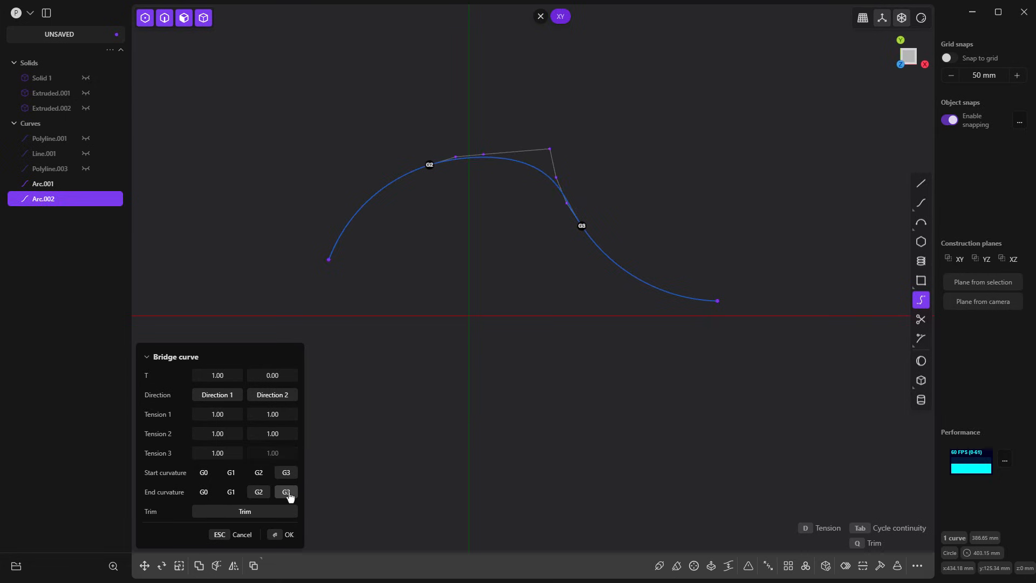
{"action": "left_click", "coordinate": [287, 493]}
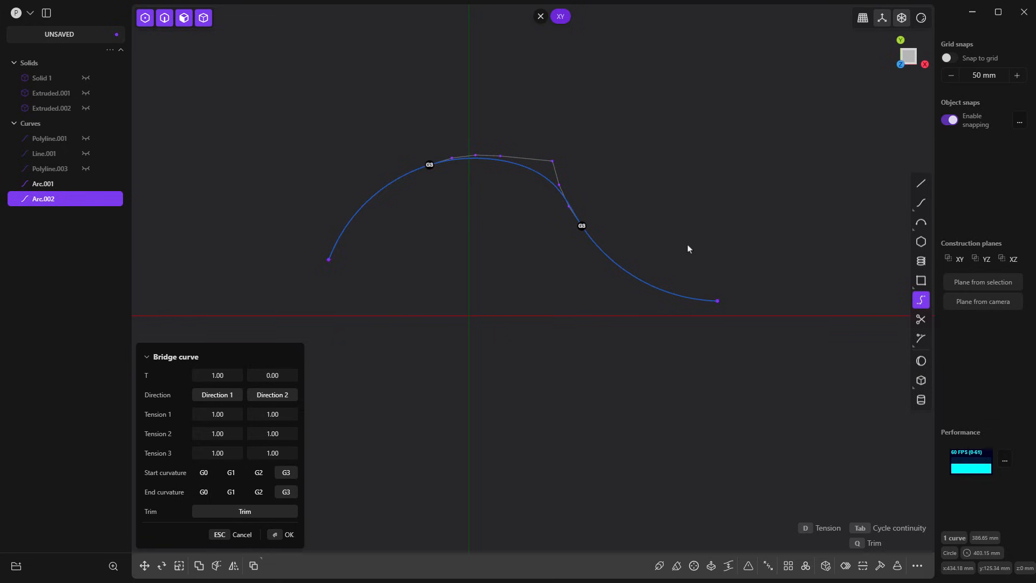
{"action": "key", "text": "Return"}
{"action": "left_click", "coordinate": [507, 259]}
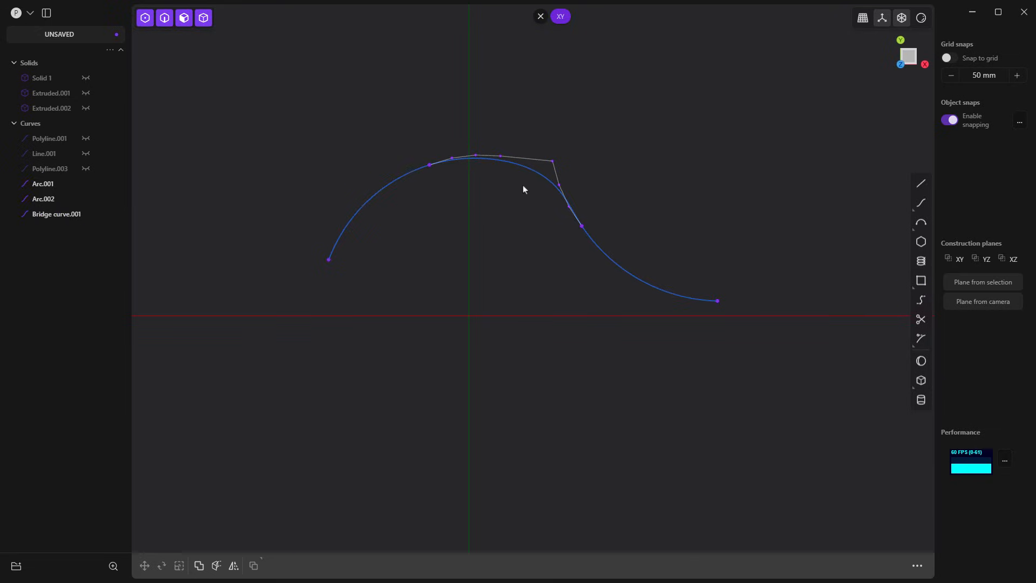
- Move the G3 bridge curve away from the arcs, about 380 mm along X and 185 mm along Y
{"action": "left_click", "coordinate": [522, 170]}
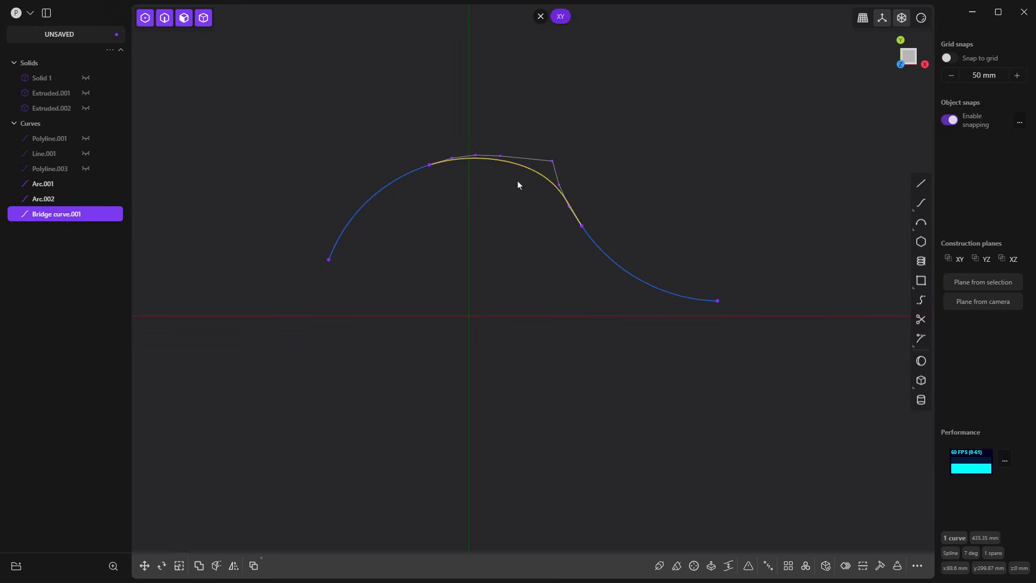
{"action": "key", "text": "g"}
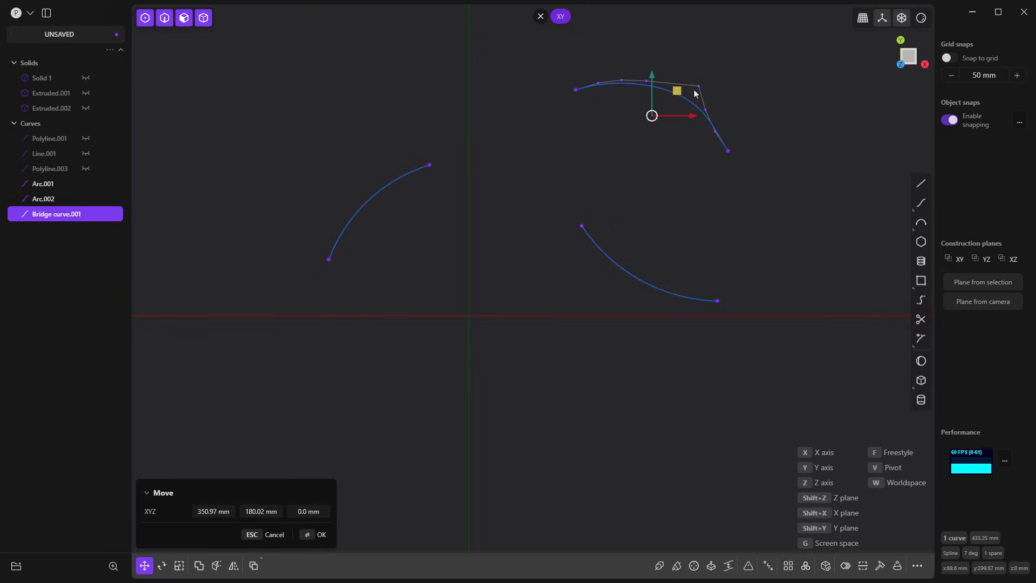
{"action": "left_click", "coordinate": [677, 115]}
{"action": "left_click", "coordinate": [630, 202]}
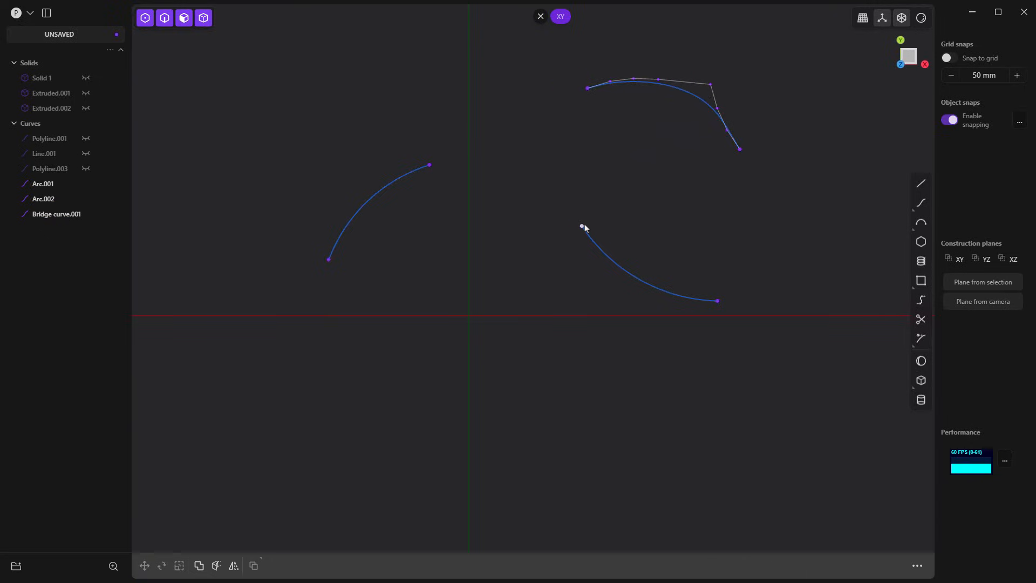
- Bridge the facing end vertices of the two arcs with G2 curvature at both ends
{"action": "left_click", "coordinate": [582, 226]}
{"action": "key", "text": "Caps_Lock"}
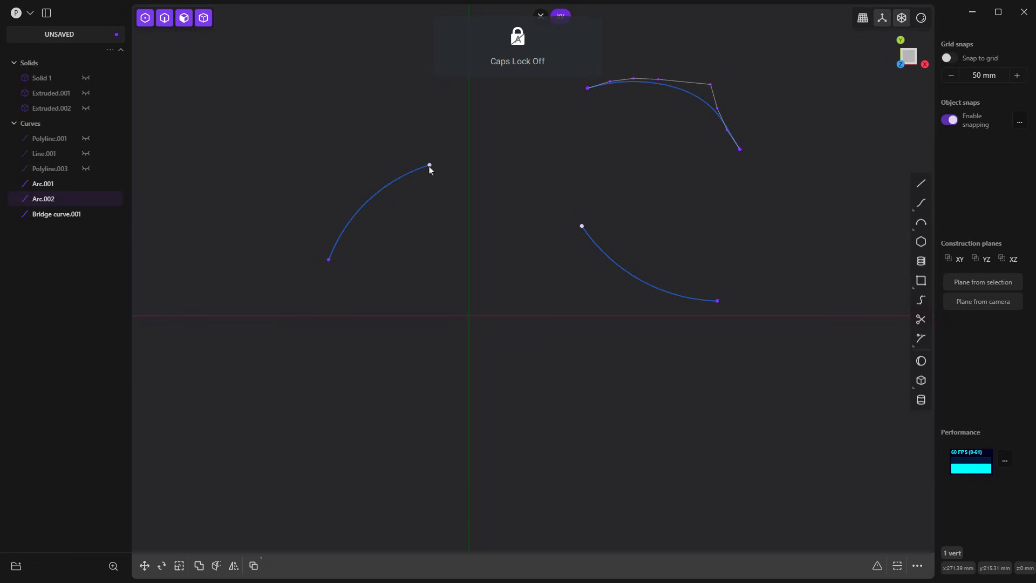
{"action": "left_click", "coordinate": [430, 169], "text": "shift"}
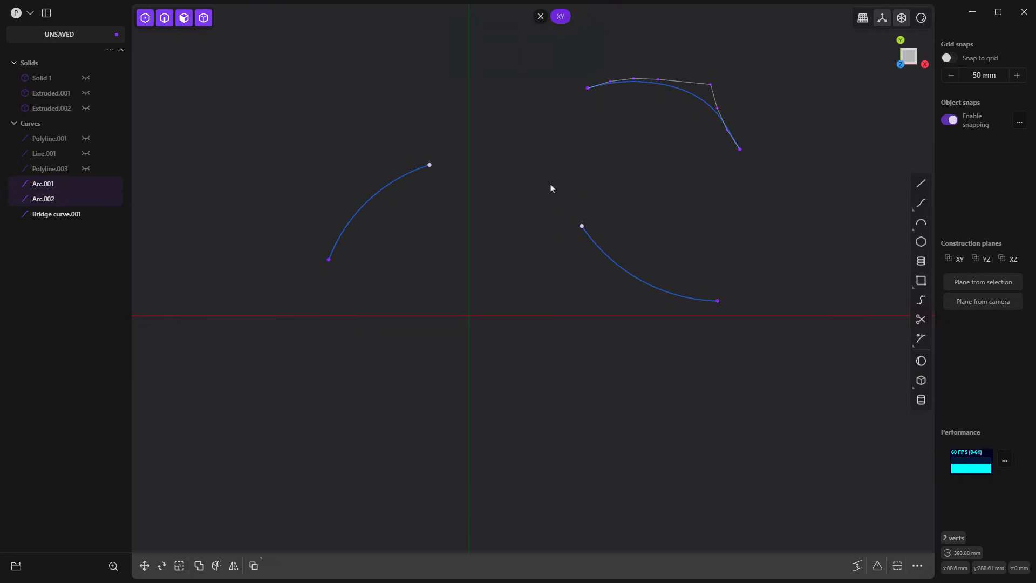
{"action": "key", "text": "l"}
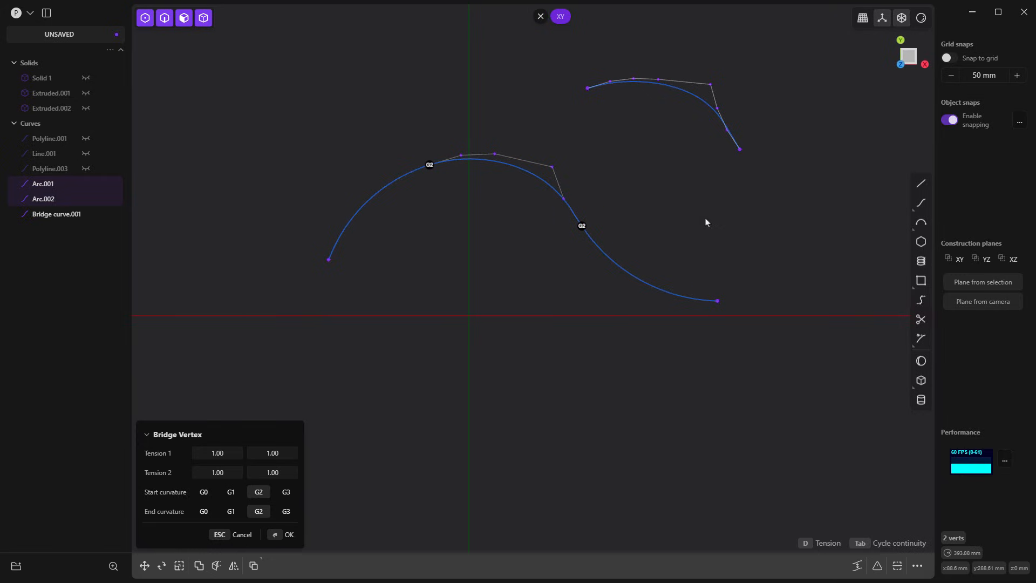
{"action": "key", "text": "Return"}
- Bridge the outer end vertices of the two arcs, trying G3 curvature and finishing with G1 at both ends
{"action": "left_click", "coordinate": [717, 301]}
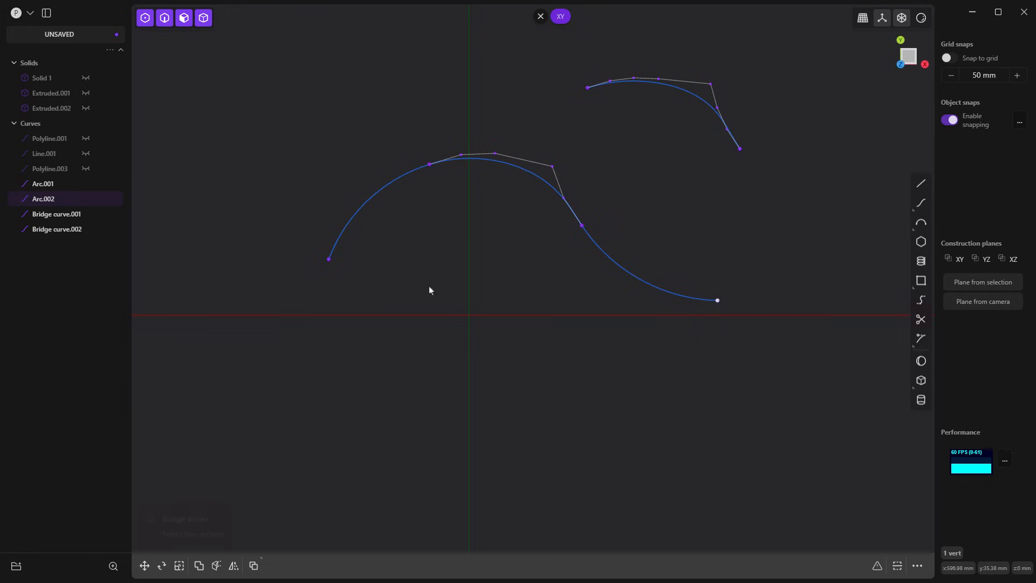
{"action": "left_click", "coordinate": [329, 259], "text": "shift"}
{"action": "key", "text": "l"}
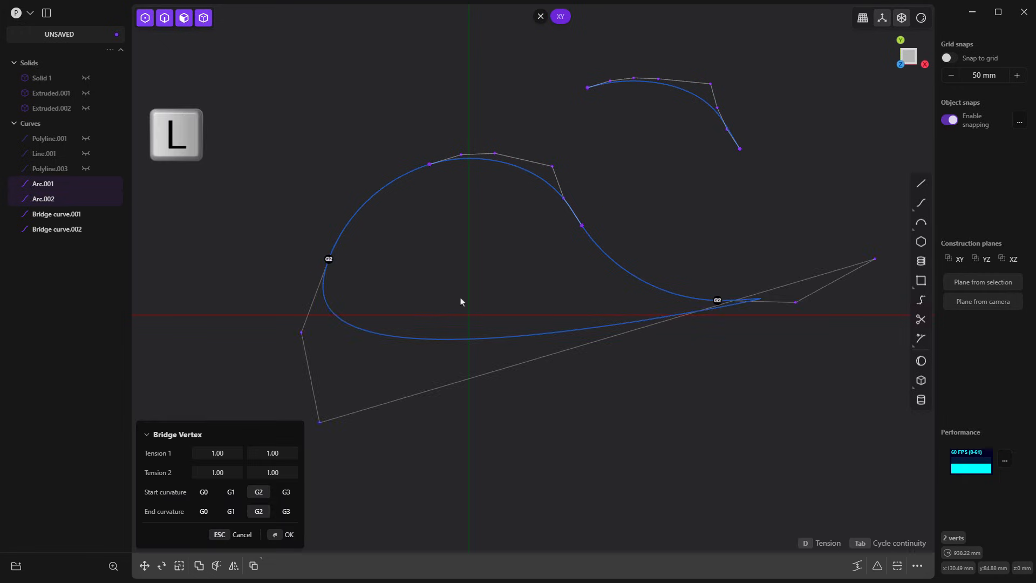
{"action": "left_click", "coordinate": [286, 492]}
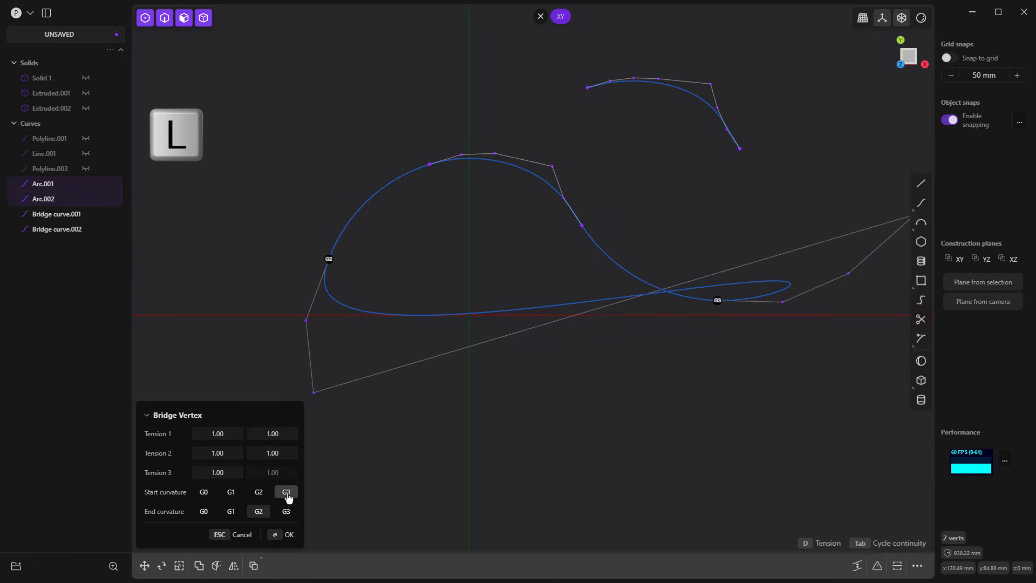
{"action": "left_click", "coordinate": [287, 512]}
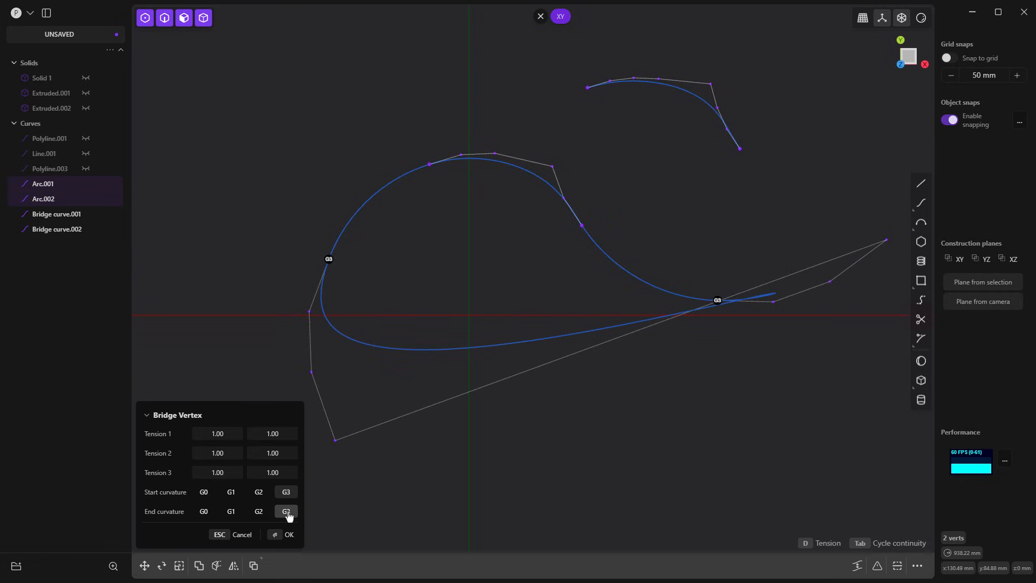
{"action": "left_click", "coordinate": [231, 492]}
{"action": "left_click", "coordinate": [231, 511]}
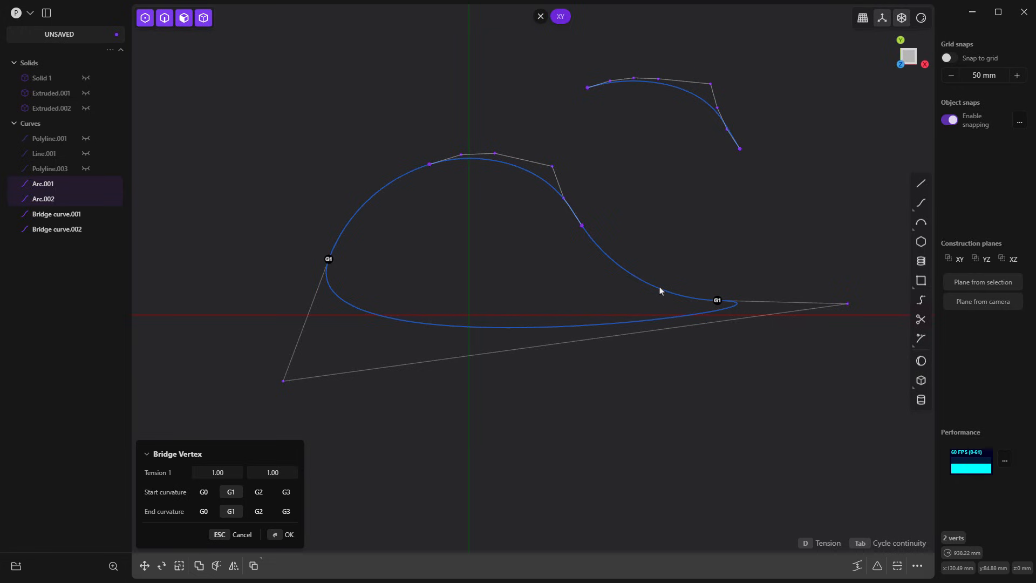
{"action": "key", "text": "Return"}
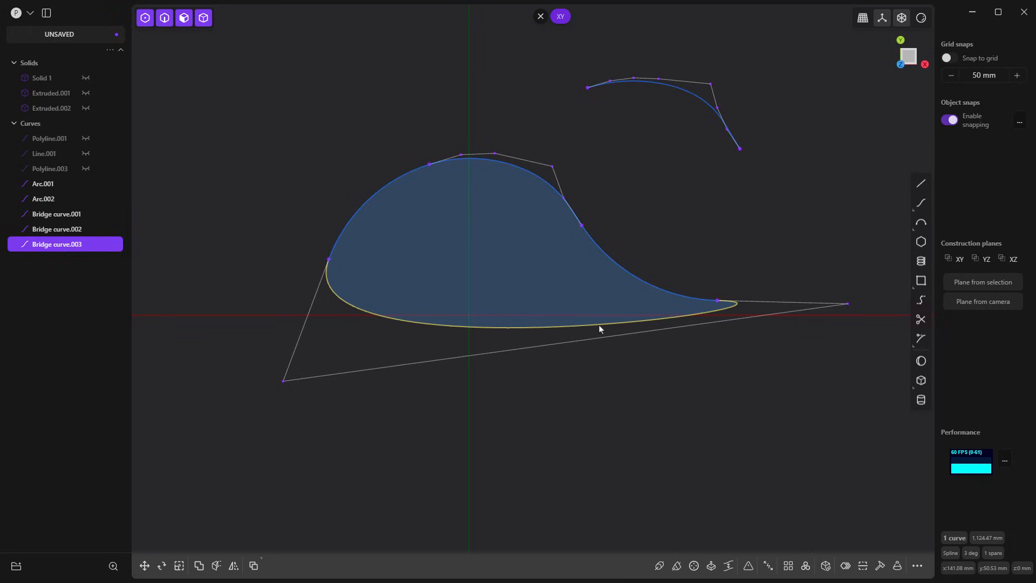
- Bridge the arcs' outer ends with the Bridge curve tool, flipping both directions and setting the T values to 0.00 and 1.00
{"action": "key", "text": "l"}
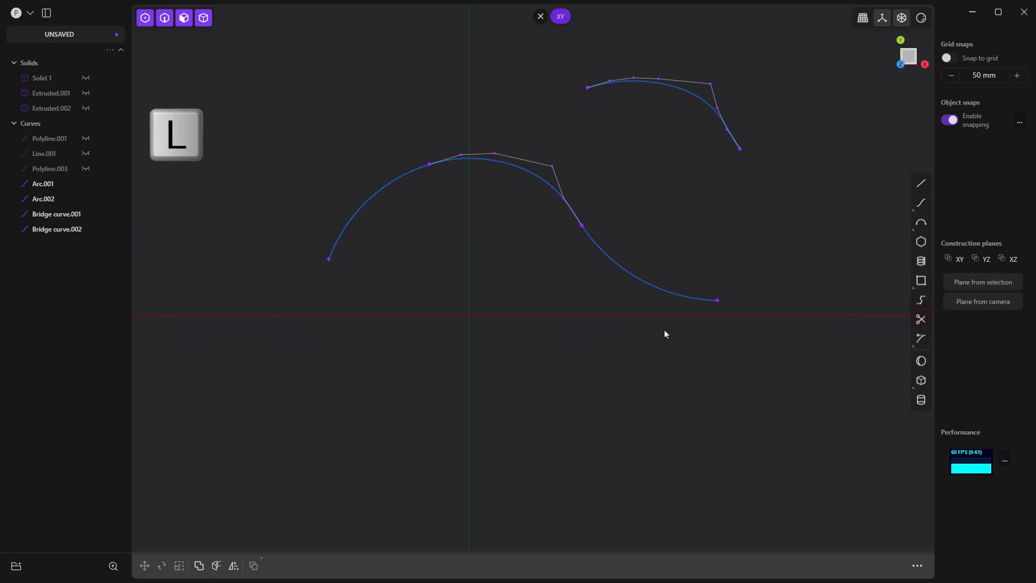
{"action": "left_click", "coordinate": [921, 299]}
{"action": "left_click", "coordinate": [707, 301]}
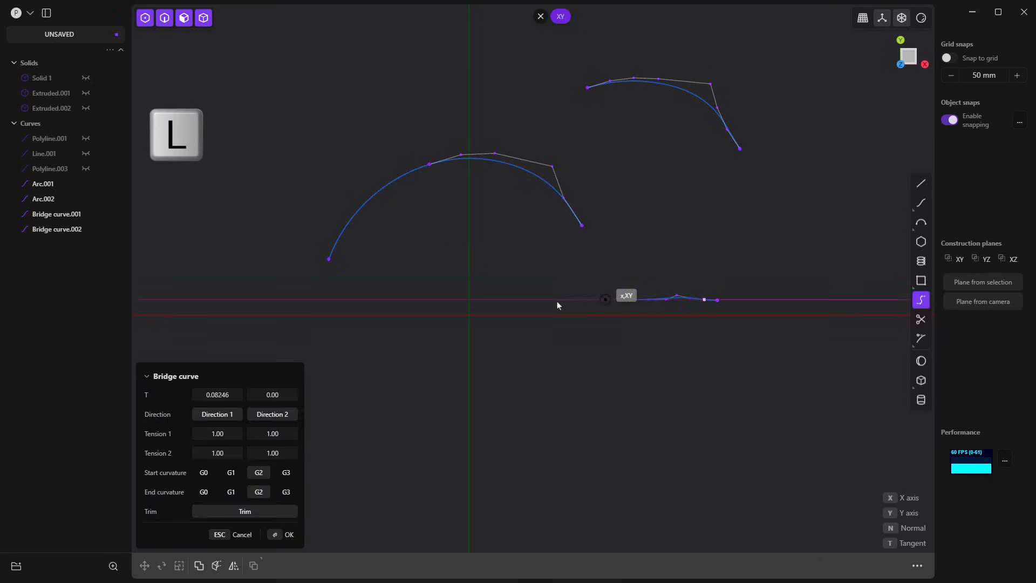
{"action": "left_click", "coordinate": [329, 259]}
{"action": "left_click", "coordinate": [231, 418]}
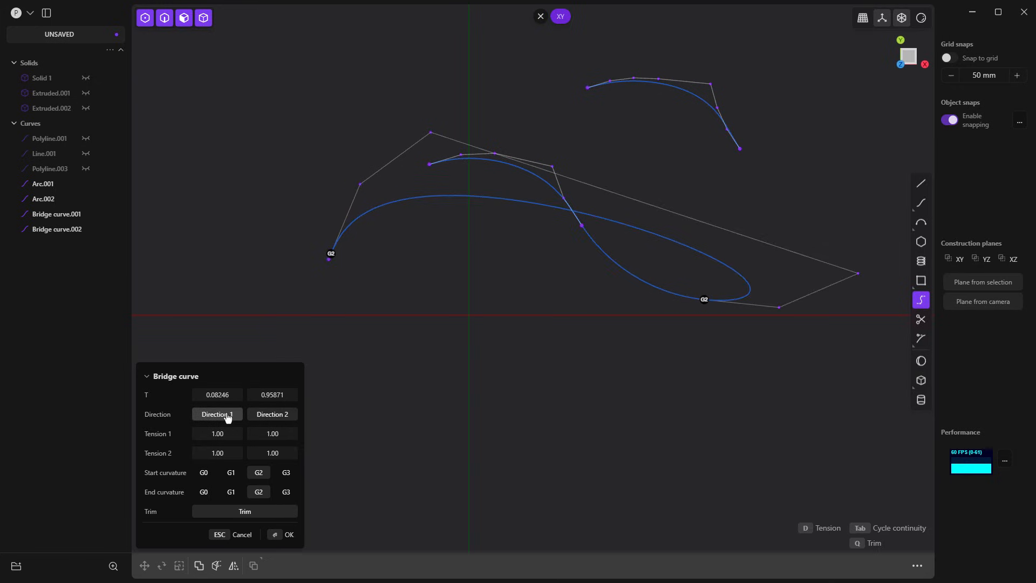
{"action": "left_click", "coordinate": [267, 414]}
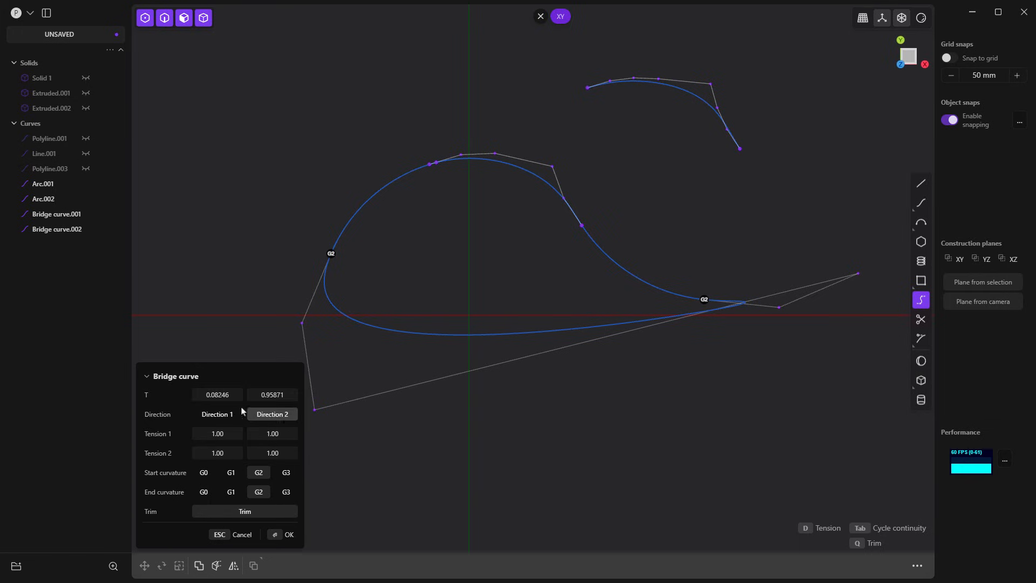
{"action": "left_click_drag", "start_coordinate": [214, 394], "coordinate": [184, 394]}
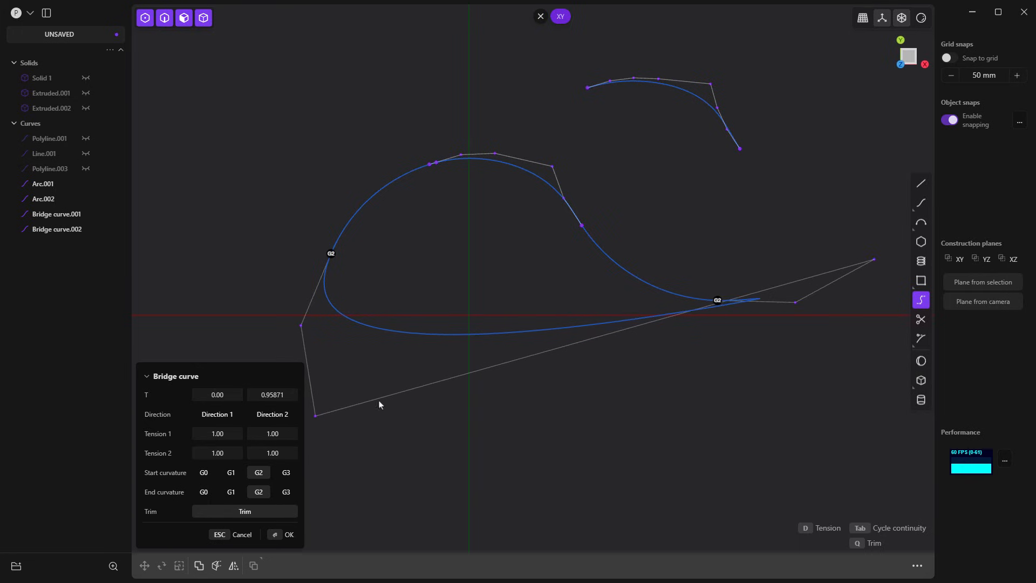
{"action": "left_click_drag", "start_coordinate": [272, 394], "coordinate": [289, 394]}
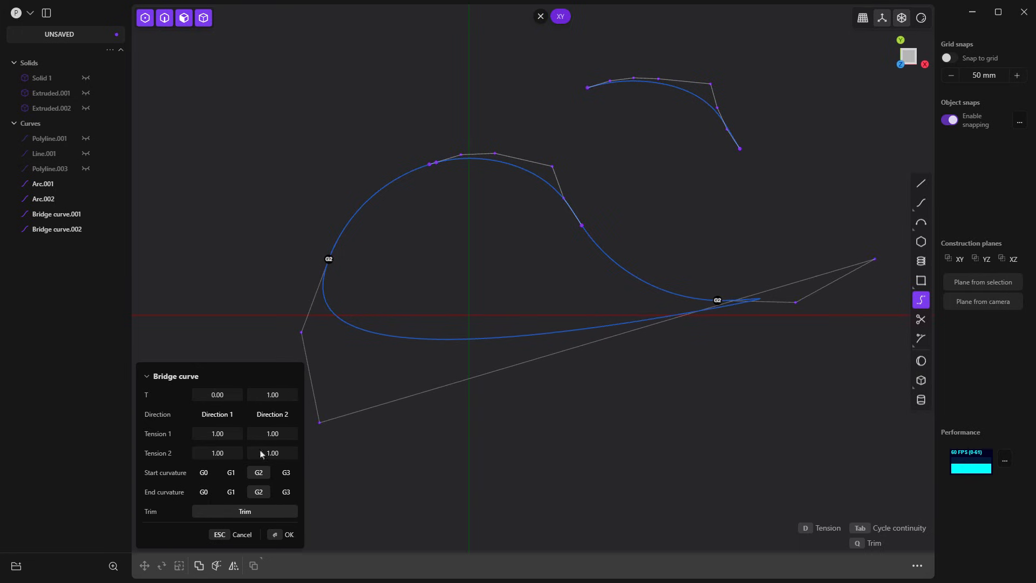
- Set the bridge's start curvature to G1 and its first T value to 0.54, and create the trimmed bridge
{"action": "left_click", "coordinate": [285, 473]}
{"action": "left_click", "coordinate": [231, 473]}
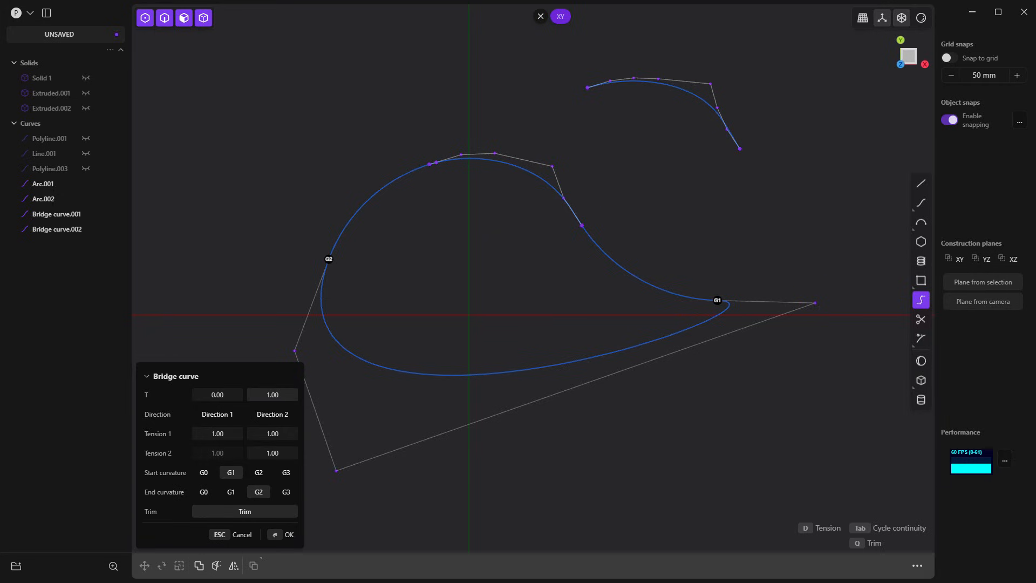
{"action": "mouse_move", "coordinate": [273, 395]}
{"action": "left_mouse_down"}
{"action": "mouse_move", "coordinate": [257, 394]}
{"action": "mouse_move", "coordinate": [275, 394]}
{"action": "left_mouse_up"}
{"action": "left_click_drag", "start_coordinate": [203, 394], "coordinate": [232, 393]}
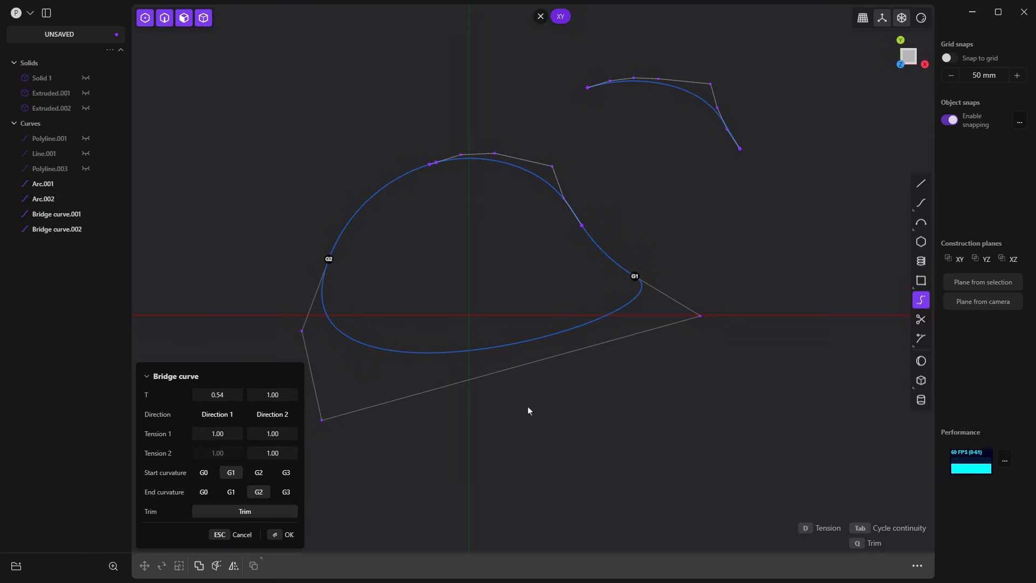
{"action": "key", "text": "Return"}
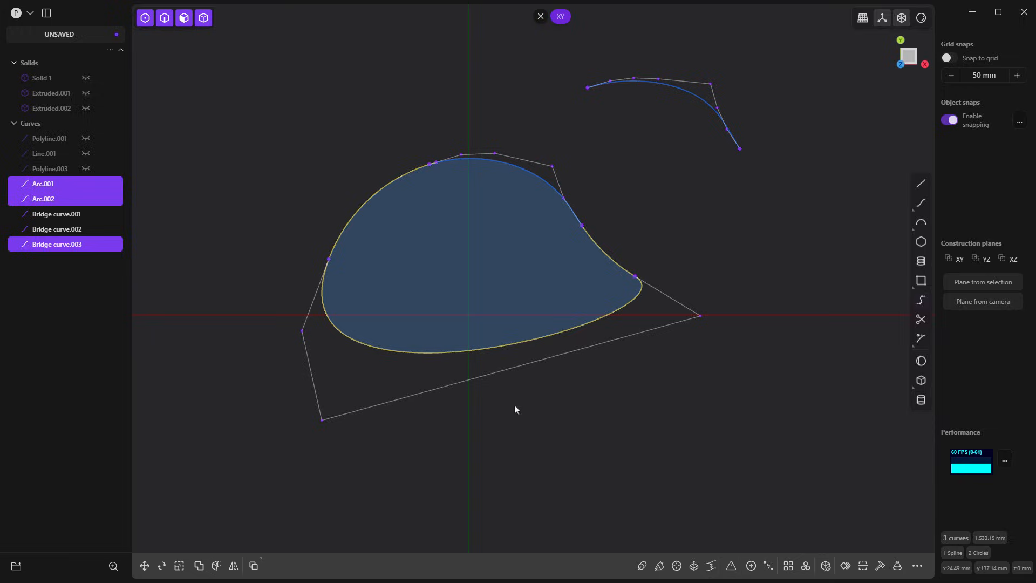
{"action": "left_click", "coordinate": [732, 279]}
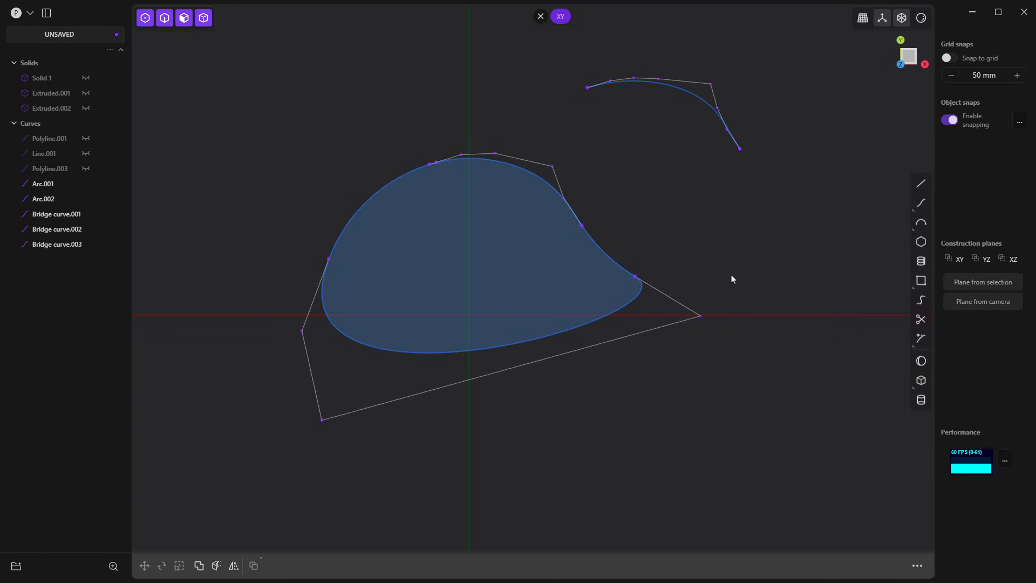
- Move the detached G3 bridge curve in freestyle mode, snapping its left endpoint onto the closed region's right-hand corner vertex
{"action": "left_click", "coordinate": [660, 89]}
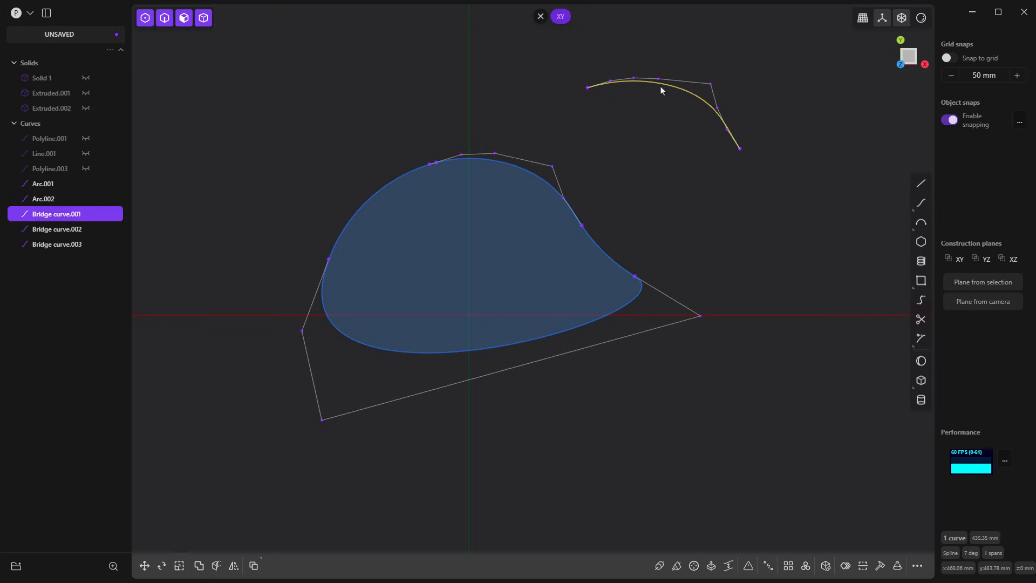
{"action": "key", "text": "g"}
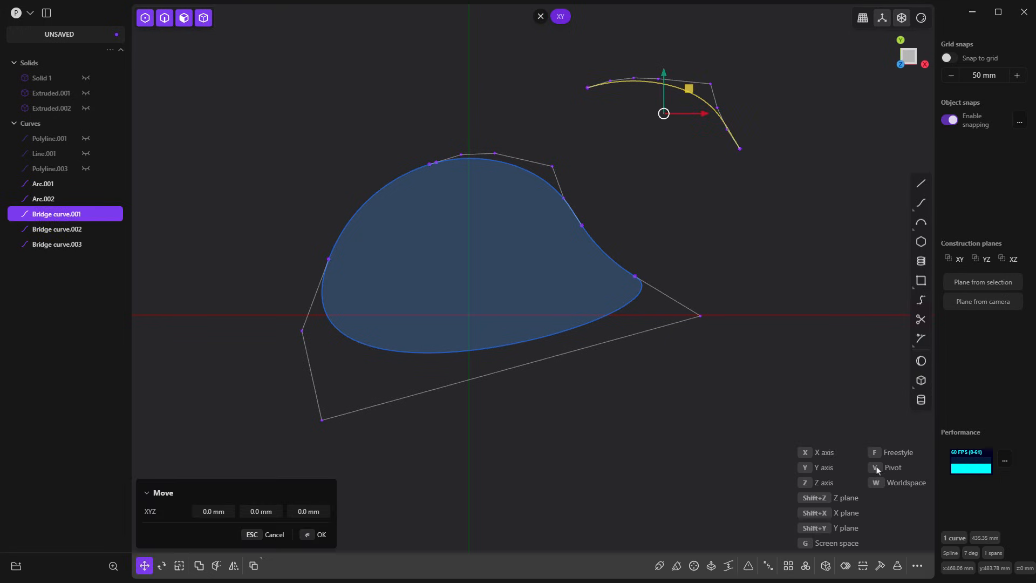
{"action": "key", "text": "f"}
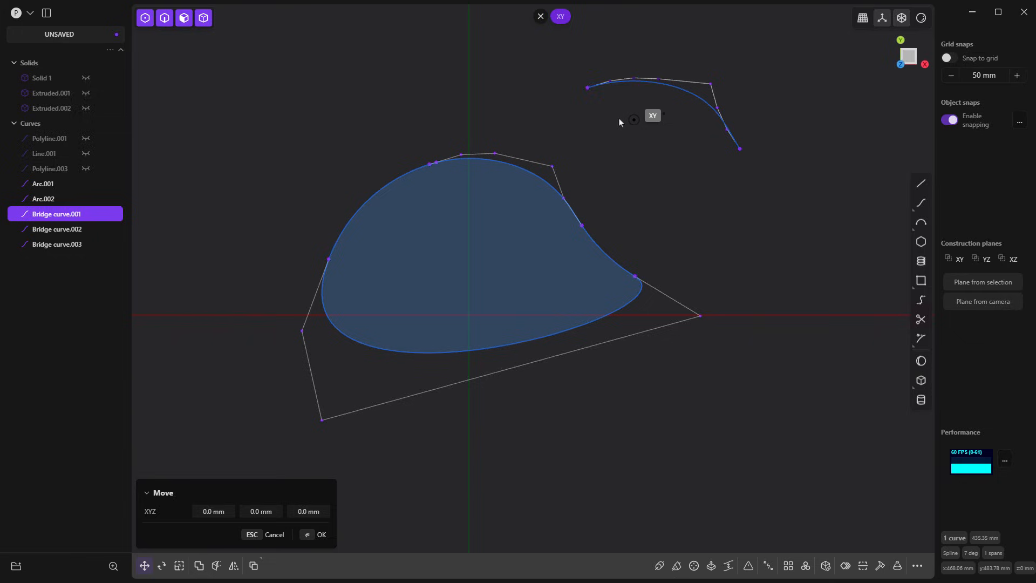
{"action": "left_click", "coordinate": [586, 90]}
{"action": "left_click", "coordinate": [637, 278]}
{"action": "key", "text": "Return"}
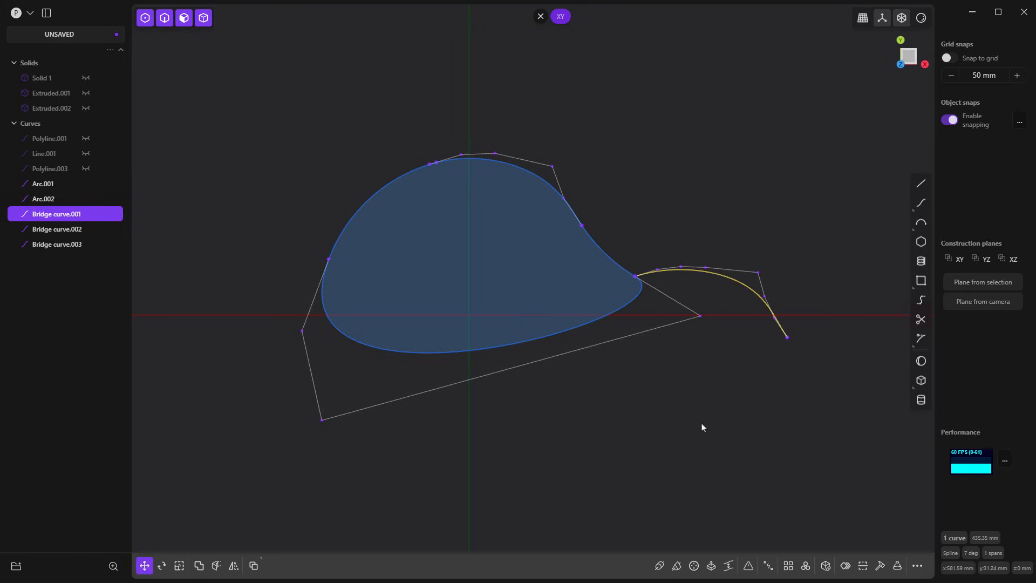